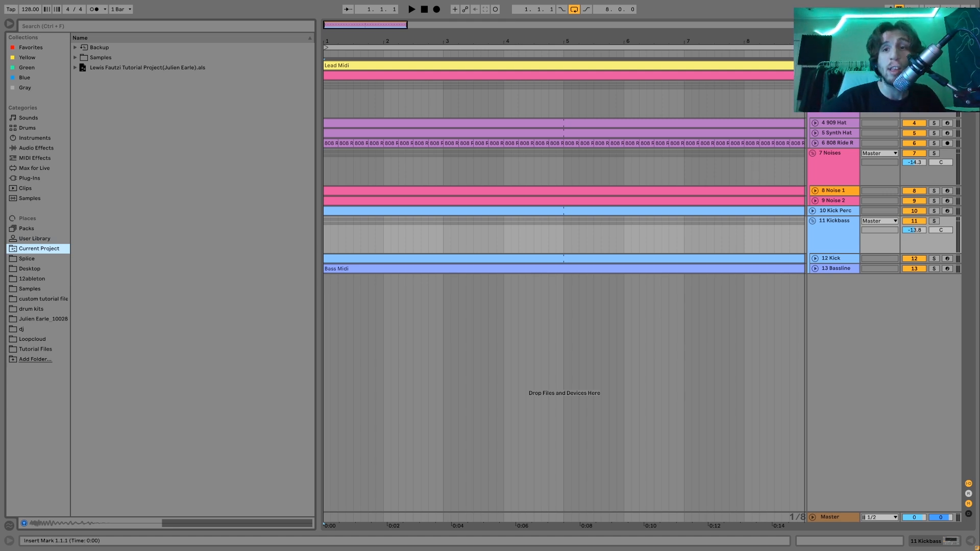
- Unfold the Lead track, play it on its own, and open the Lead Midi clip in the note editor
left_click(812, 66)
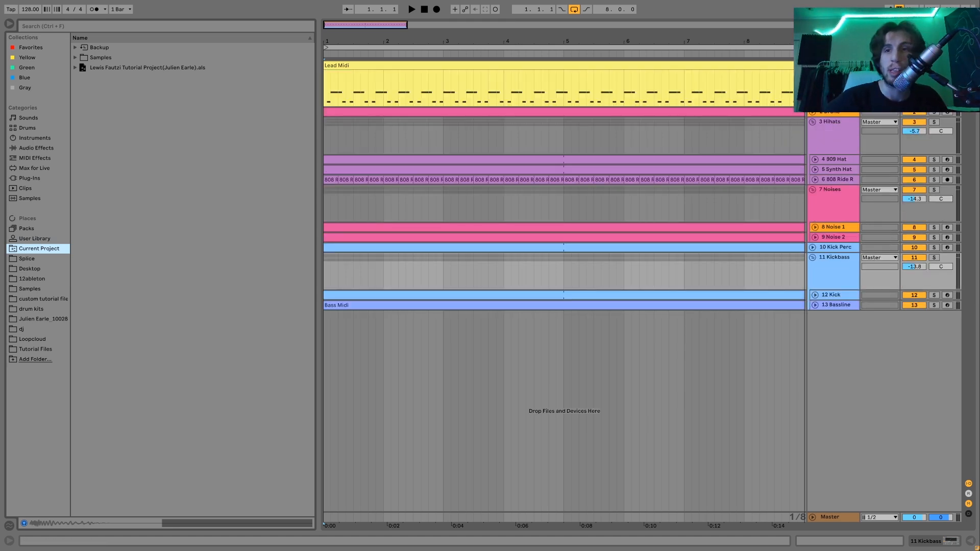
key("space")
left_click(635, 63)
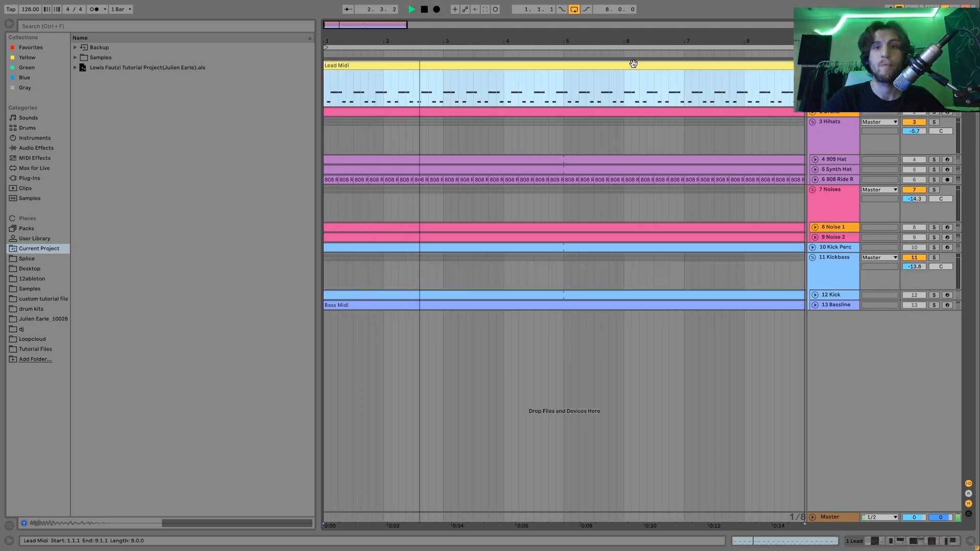
double_click(634, 63)
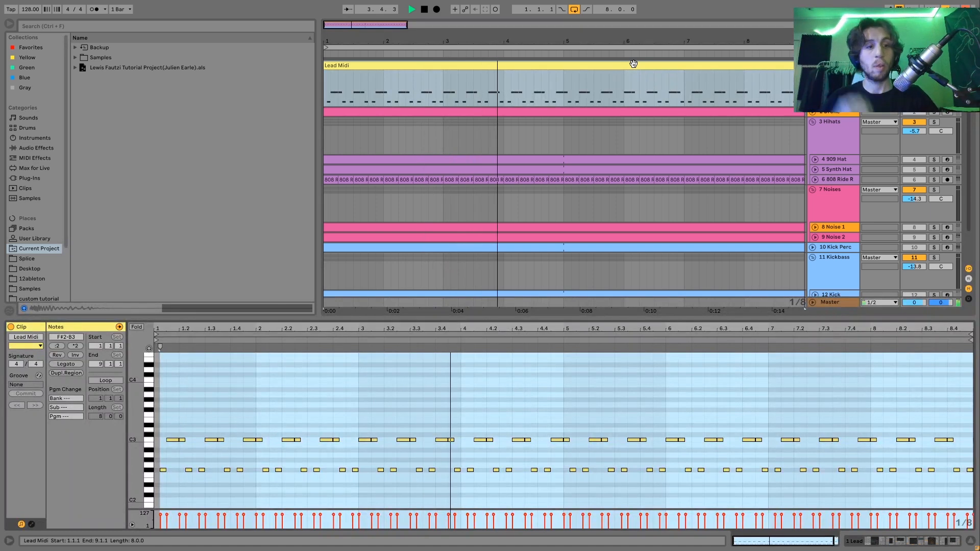
key("space")
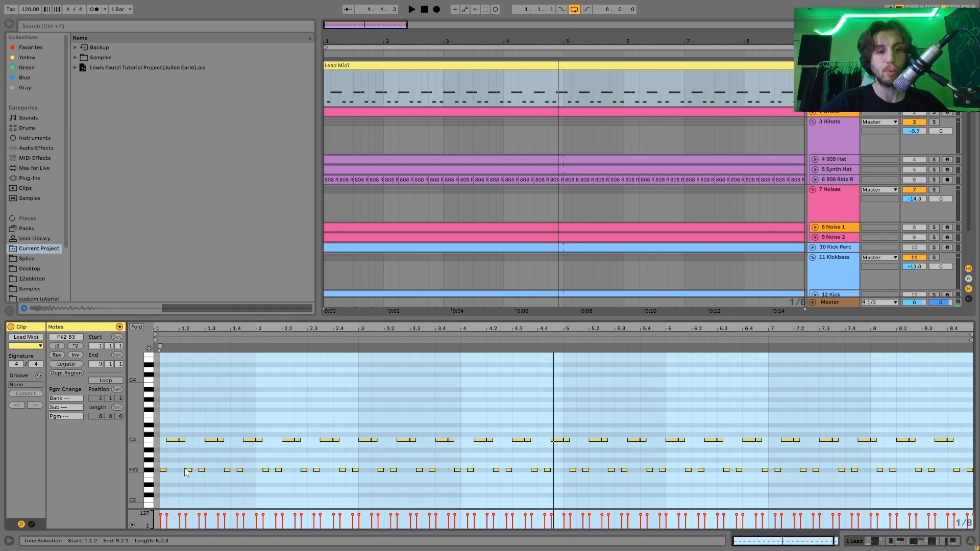
- Examine the lead clip's two pitches by enlarging the note rows and selecting the C3 and F#2 notes
left_click_drag(136, 457, 168, 451)
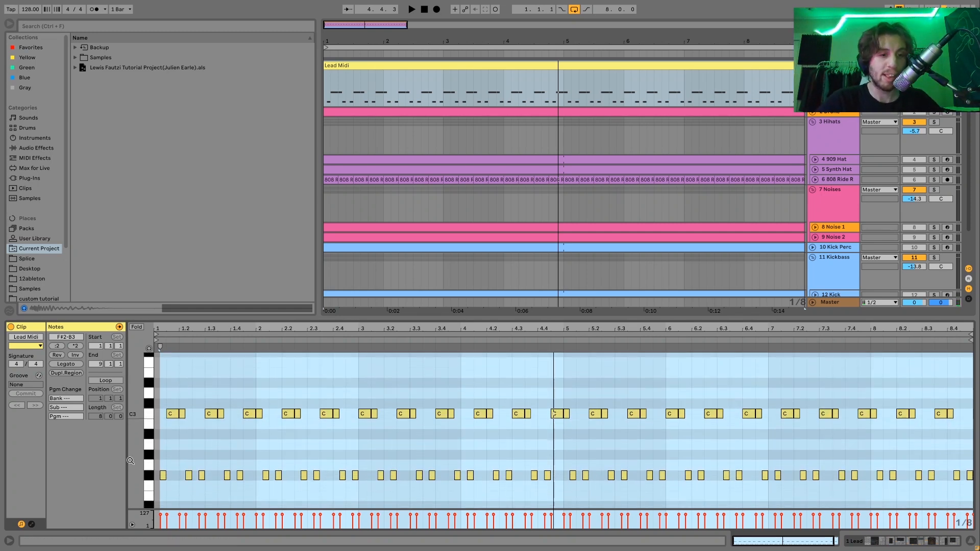
left_click(162, 476)
left_click(152, 414)
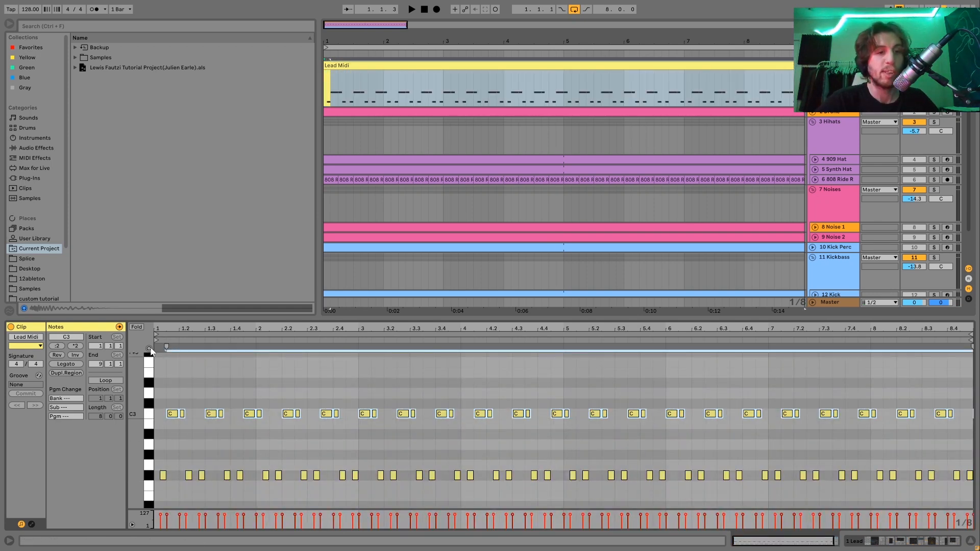
left_click(151, 479)
left_click(151, 414)
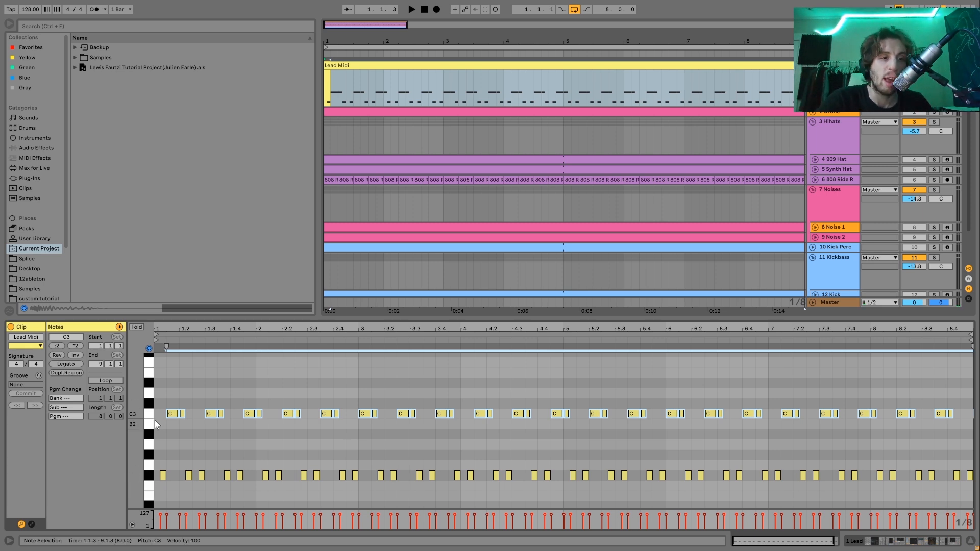
- Play the lead pattern from the start, alone and together with the full mix
key("space")
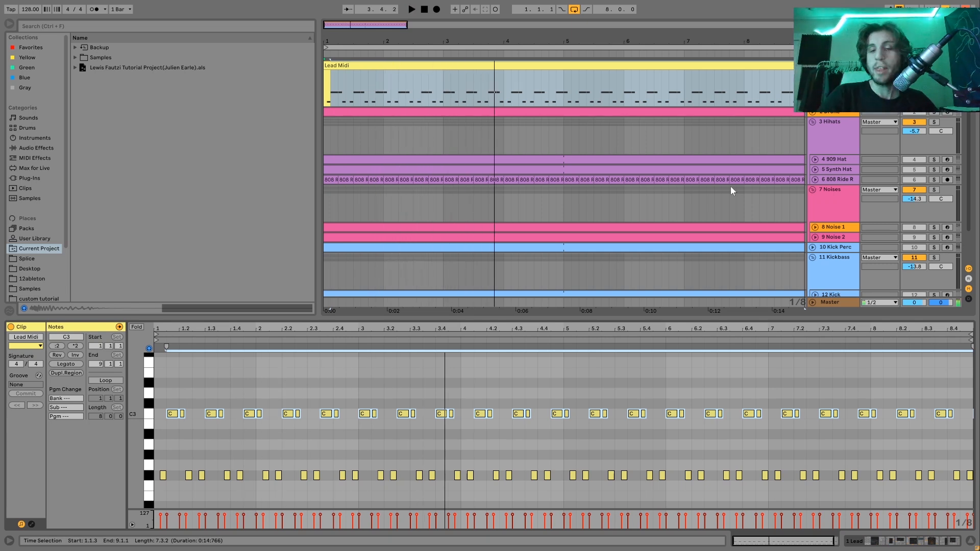
left_click(630, 416)
key("space")
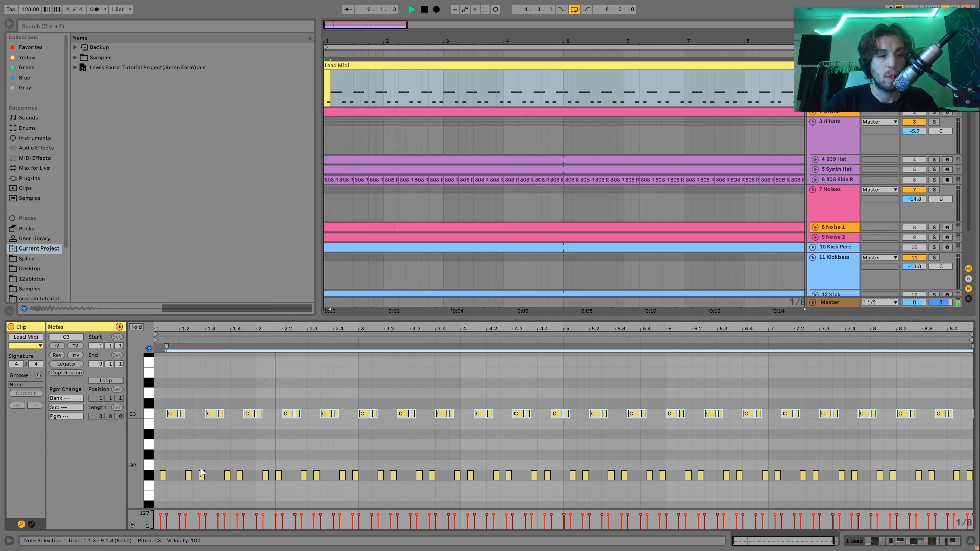
key("space")
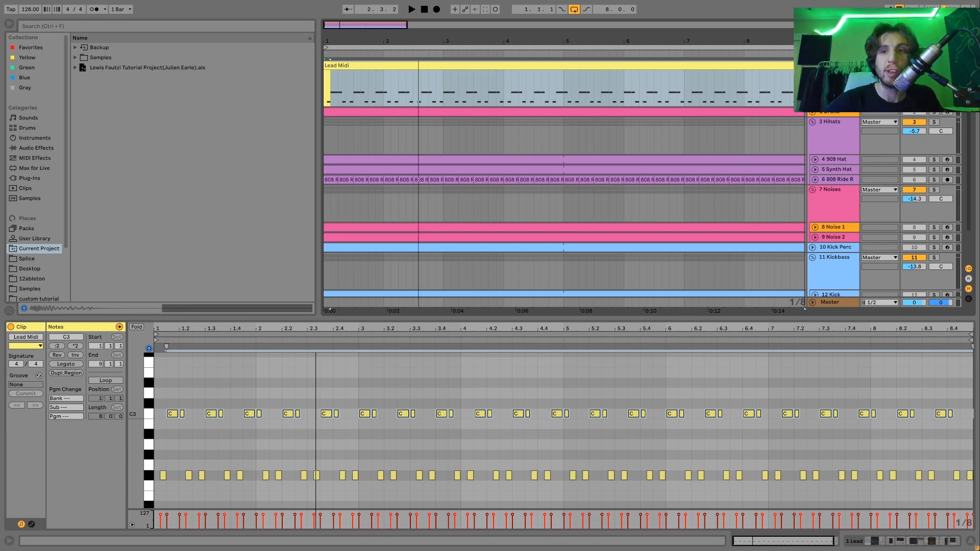
key("space")
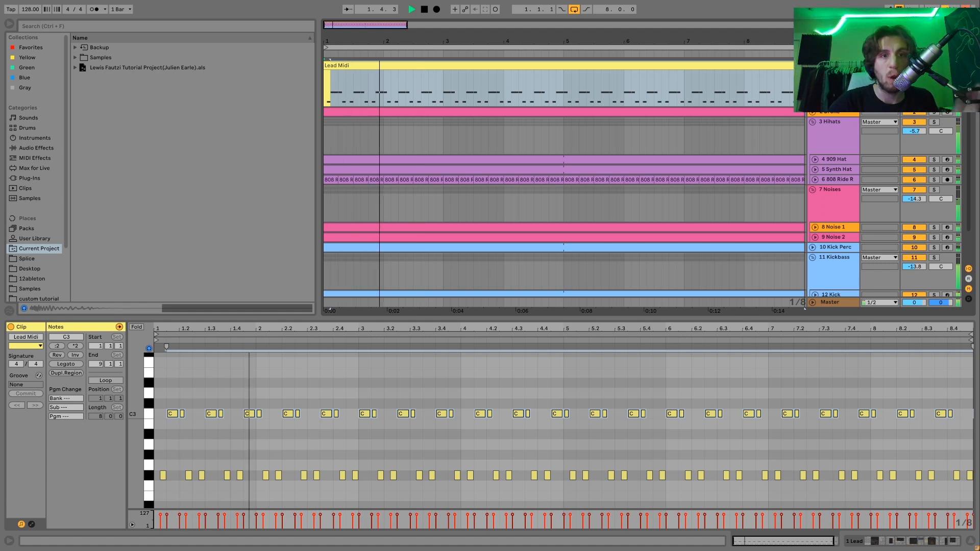
key("space")
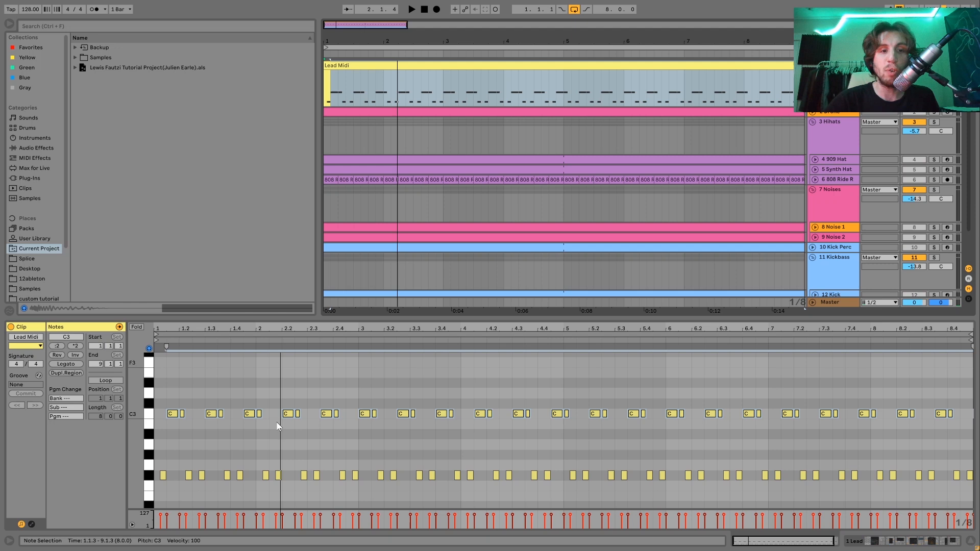
- Try the lead with only its opening four notes by deleting all notes after them, play it, and undo the deletion
left_click(197, 433)
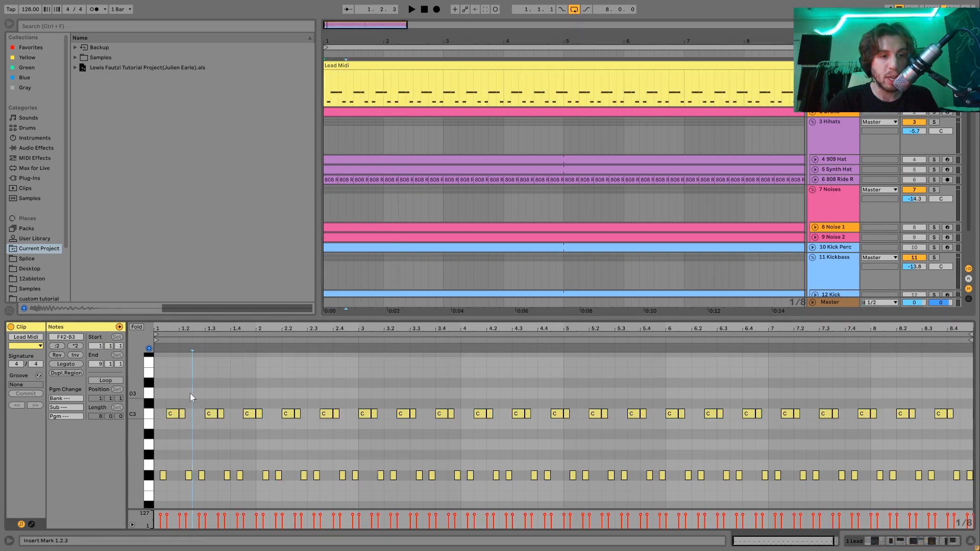
left_click_drag(200, 388, 972, 508)
key("Delete")
key("space")
key("space")
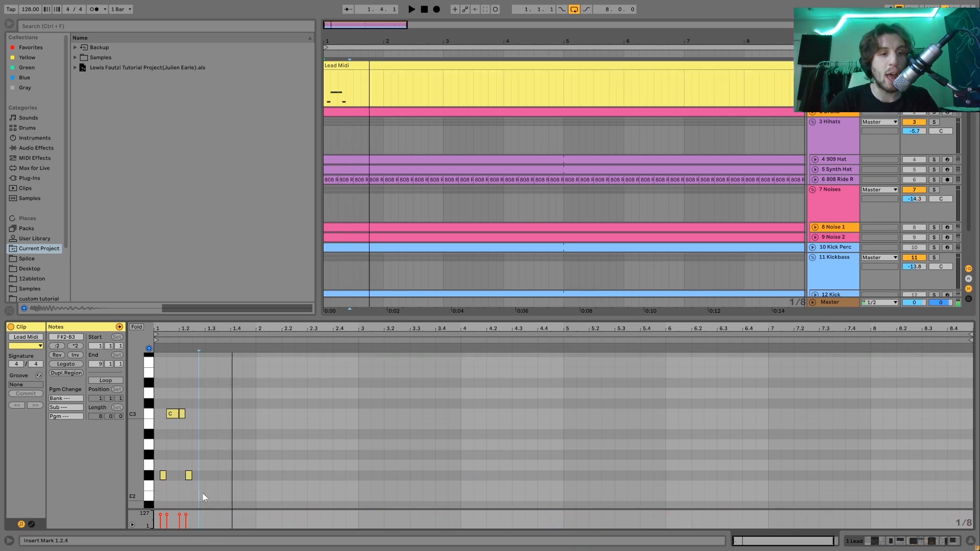
key("ctrl+z")
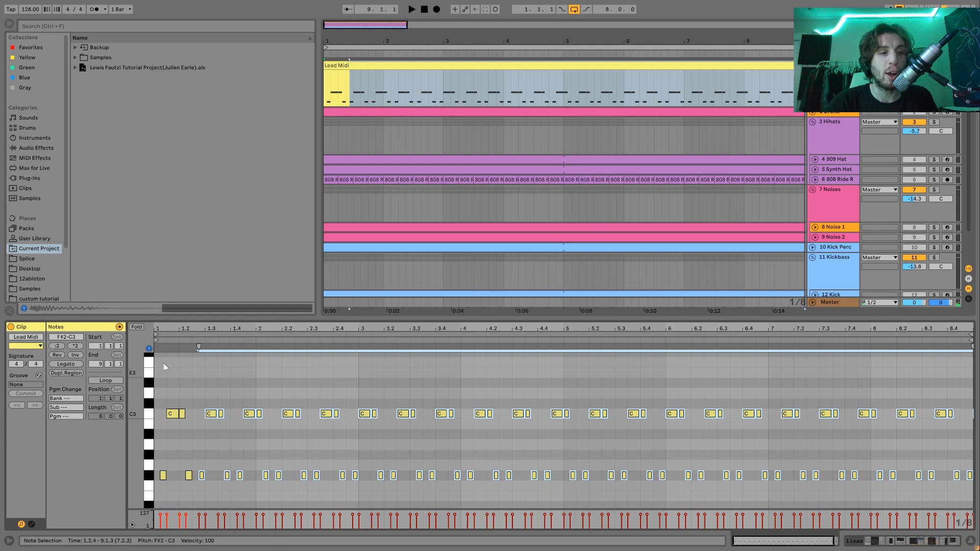
- Zoom in on the lead clip's first bars and pick out the F#2 notes that begin each repetition of the phrase
left_click_drag(156, 329, 156, 357)
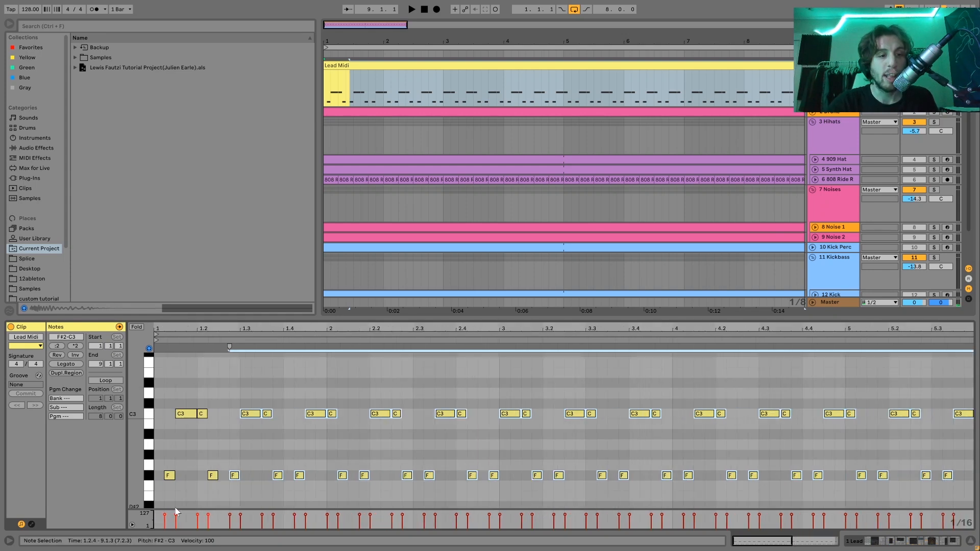
left_click(169, 476)
left_click(233, 475)
left_click(300, 476)
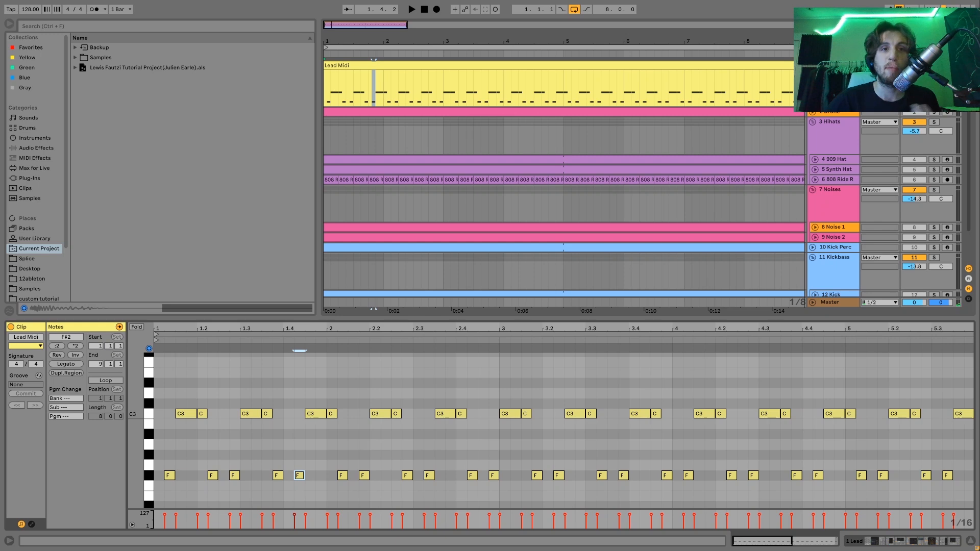
- Play the full mix with the Lead track's device chain shown, and solo the lead
left_click(934, 66)
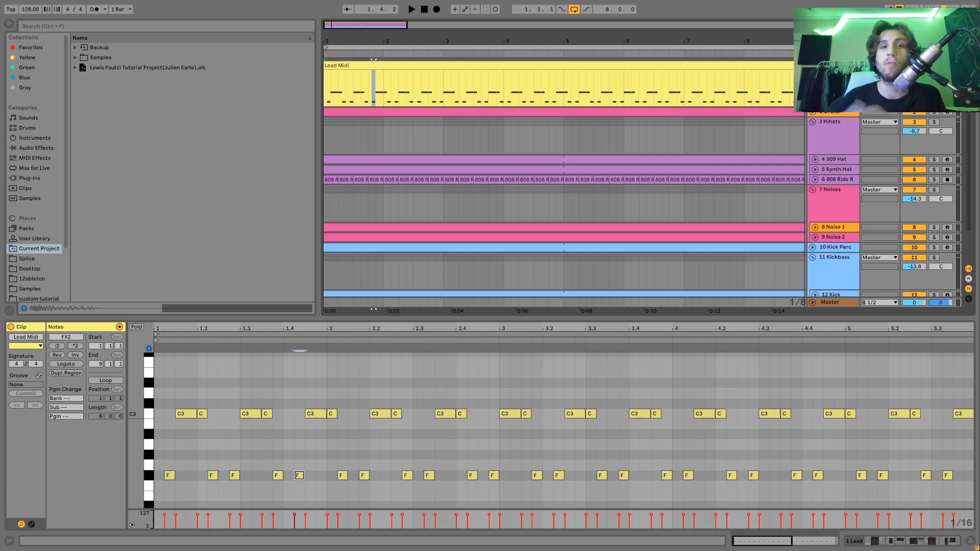
key("space")
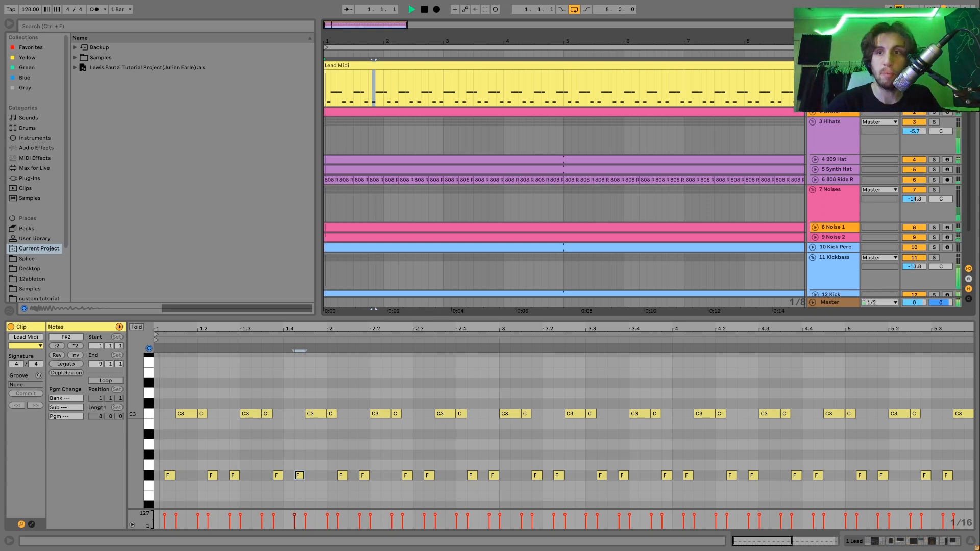
key("shift+Tab")
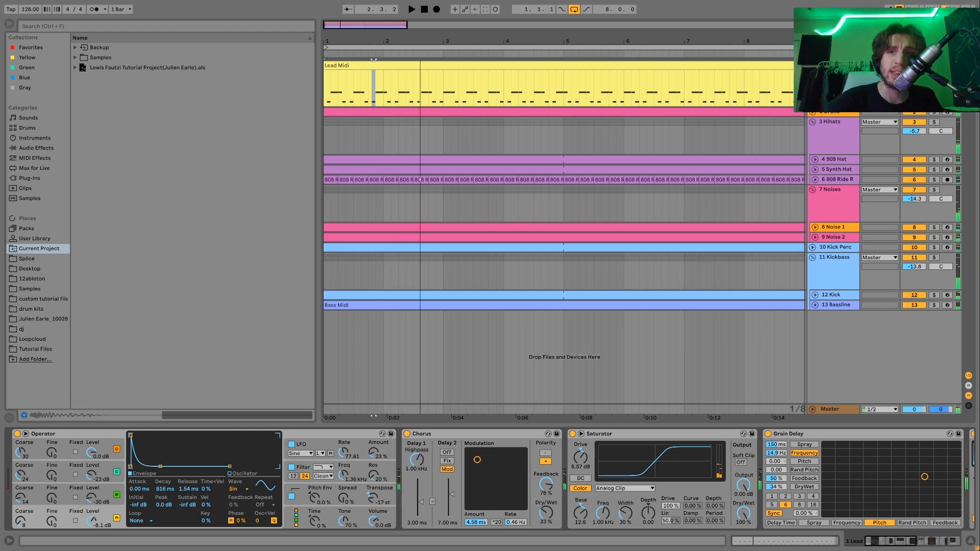
left_click(934, 65)
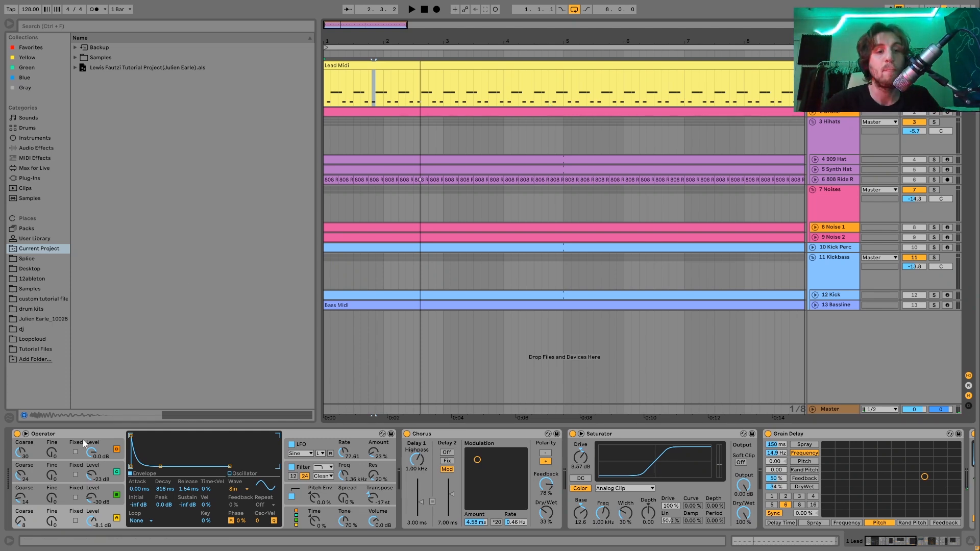
- Examine the level and envelope settings of Operator's oscillators A, B, C and D on the Lead track
left_click(105, 492)
left_click(105, 472)
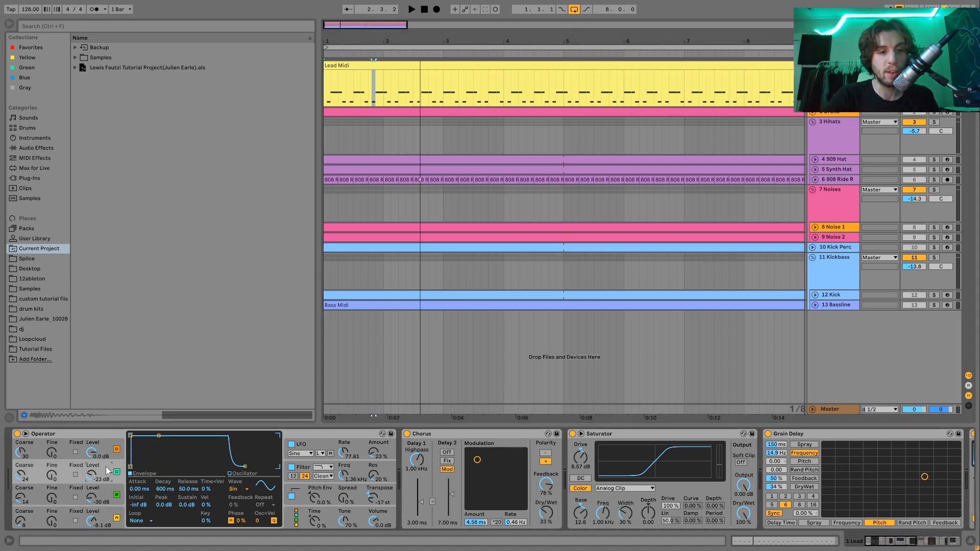
left_click(106, 456)
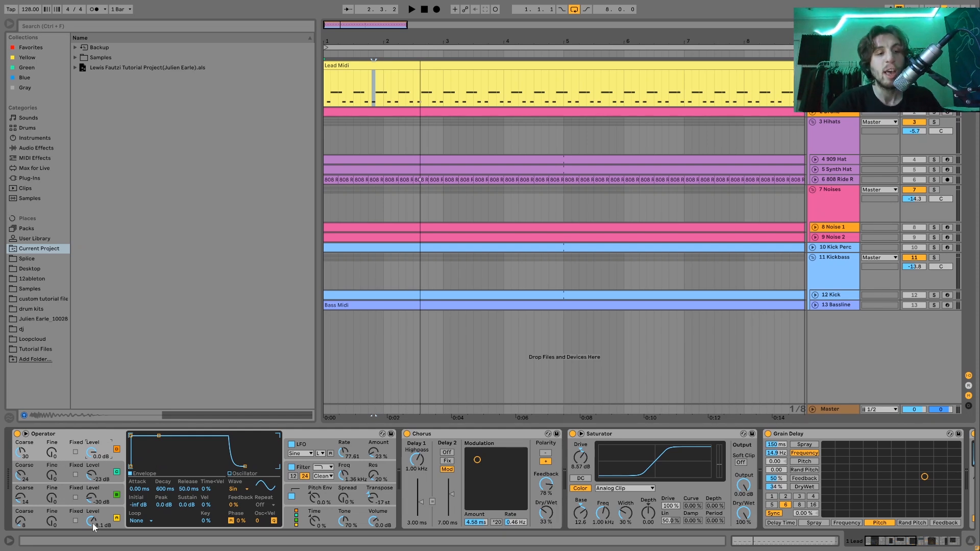
left_click(111, 516)
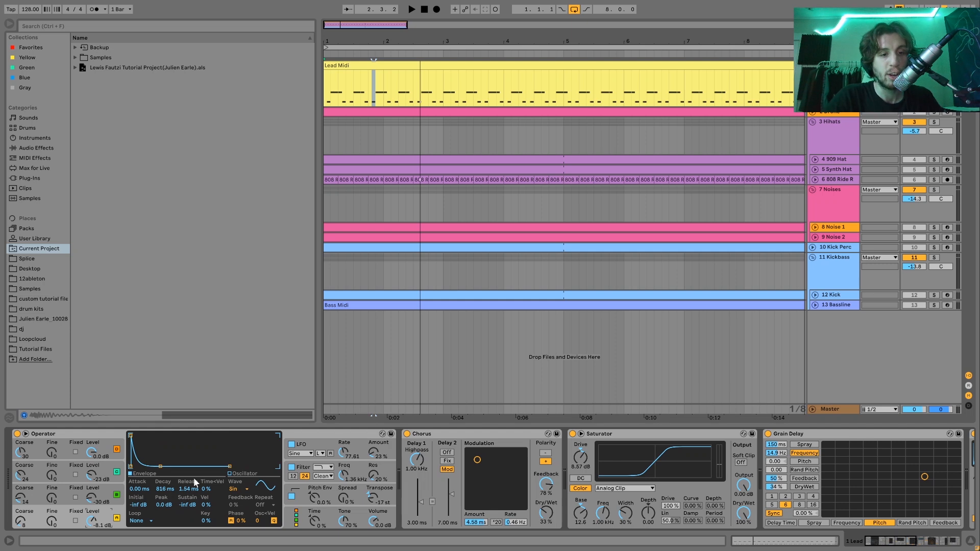
left_click(106, 488)
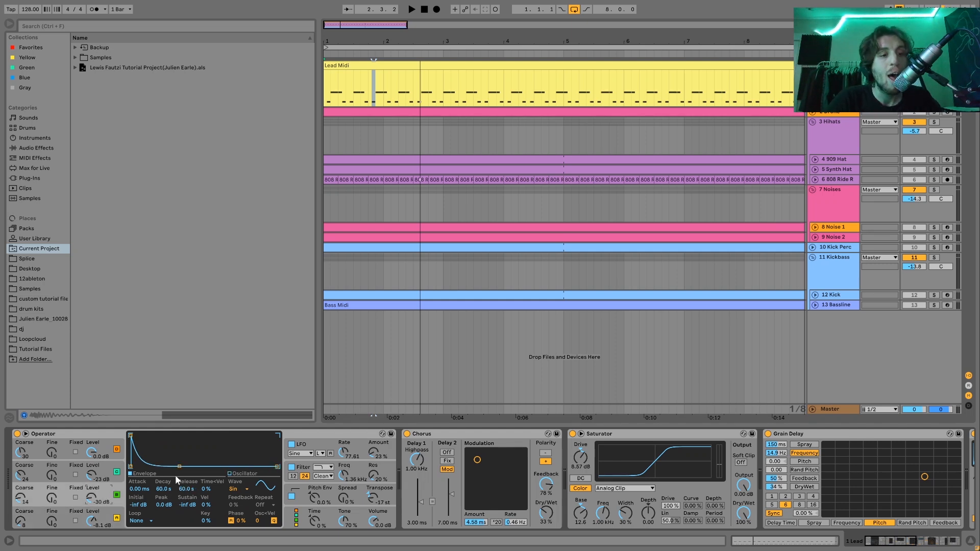
left_click(106, 473)
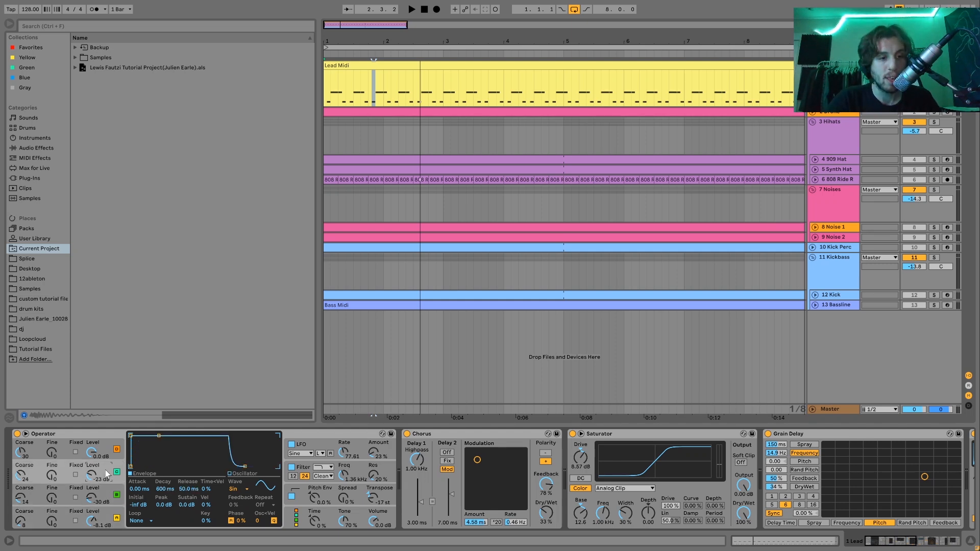
left_click(104, 453)
left_click(107, 492)
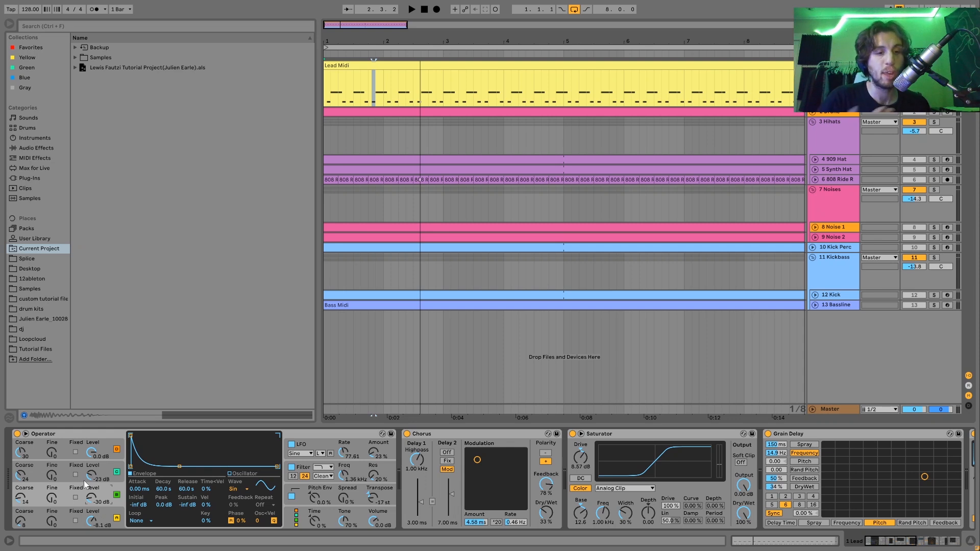
- Inspect Operator's filter envelope and LFO settings while playing the lead
left_click(301, 474)
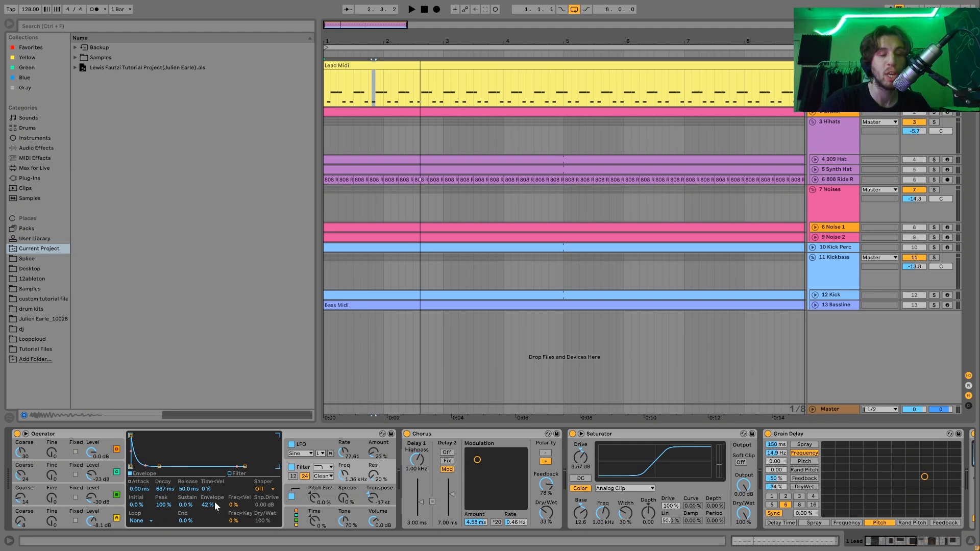
key("space")
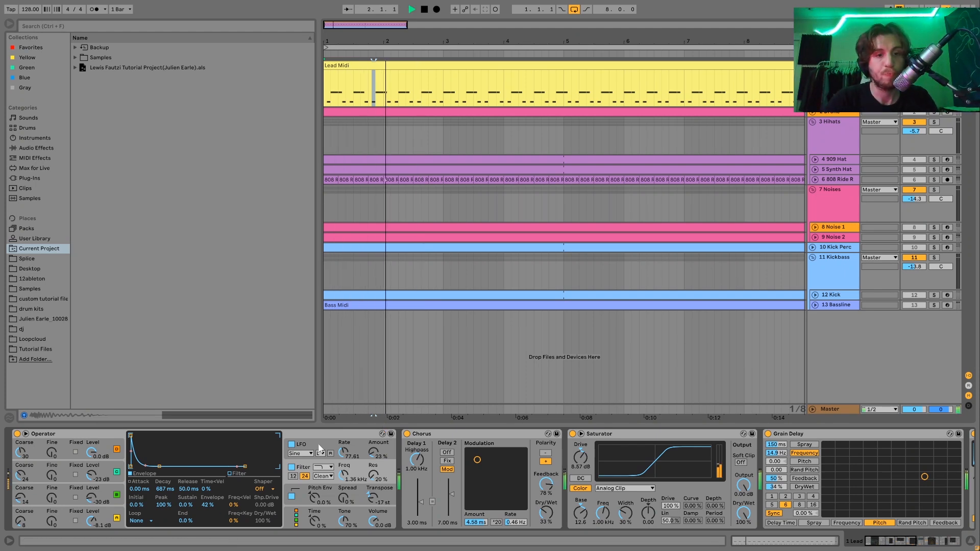
left_click(289, 449)
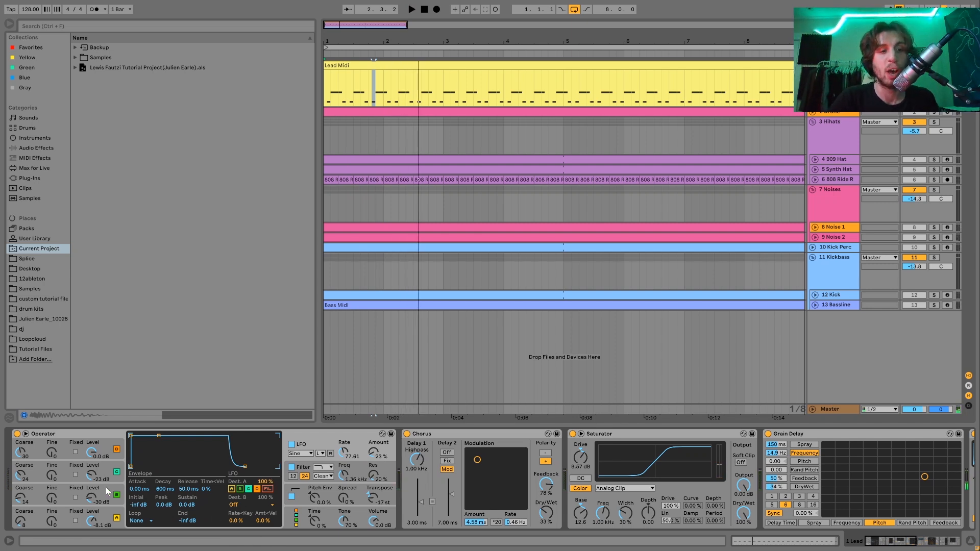
- Compare the lead's sound during playback with Operator's LFO switched off and on again
left_click(293, 445)
key("space")
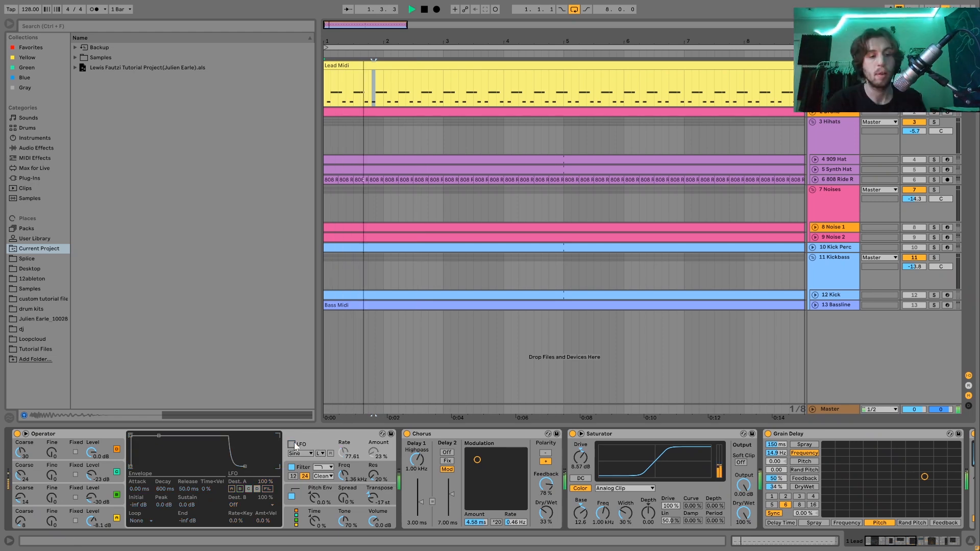
left_click(293, 444)
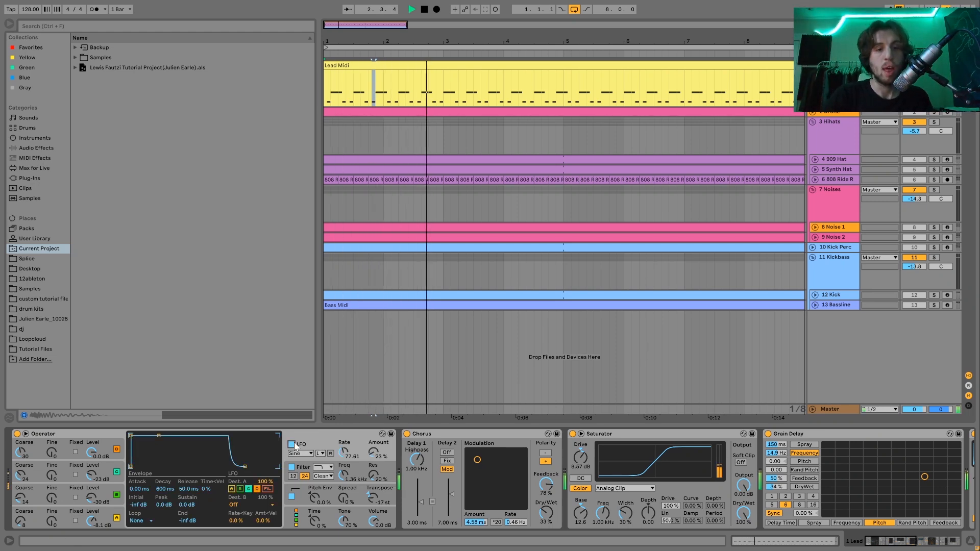
key("space")
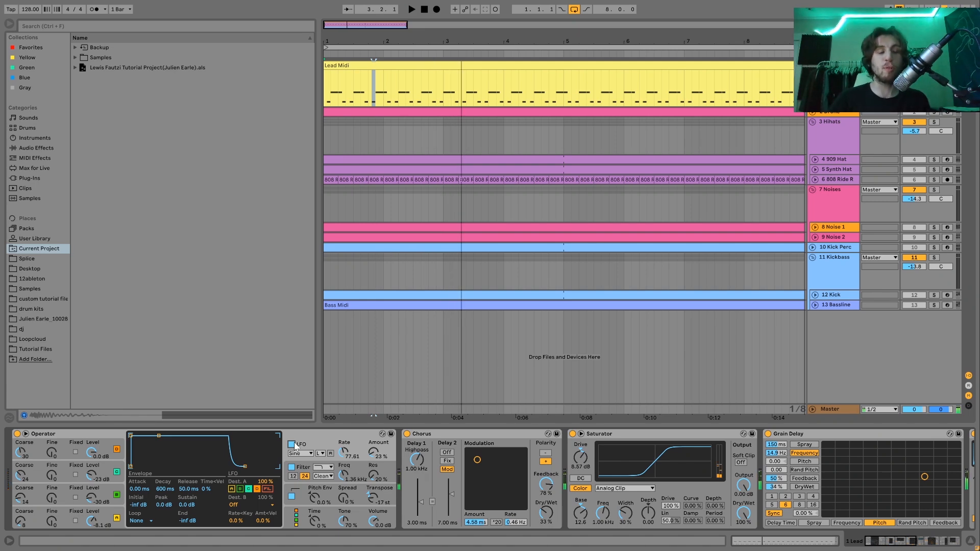
key("space")
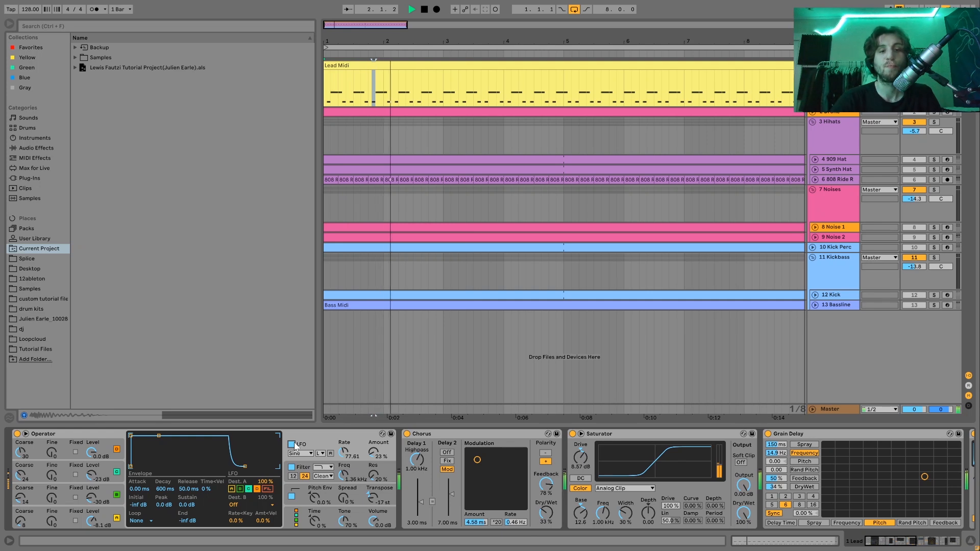
key("space")
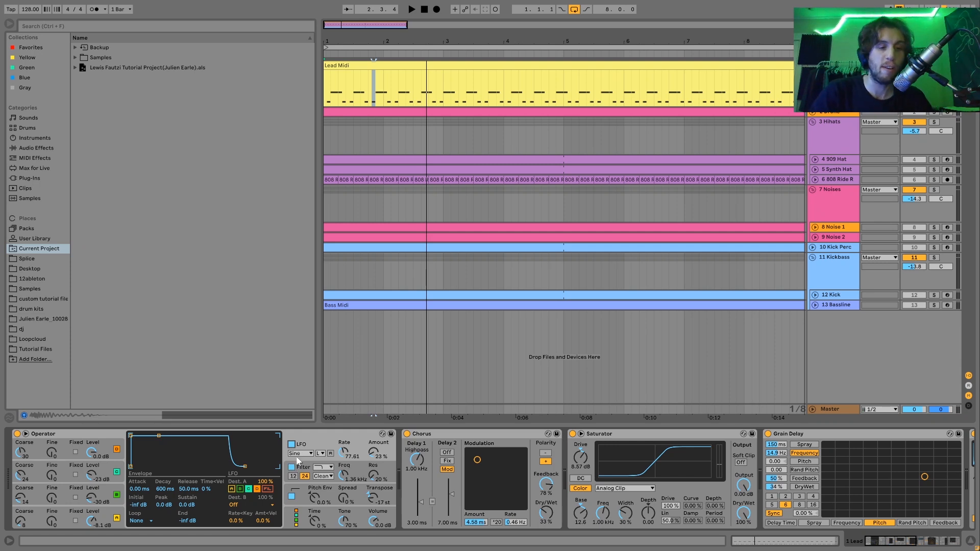
- Listen to the Drone track on its own and compare it with the full mix
left_click(935, 113)
key("space")
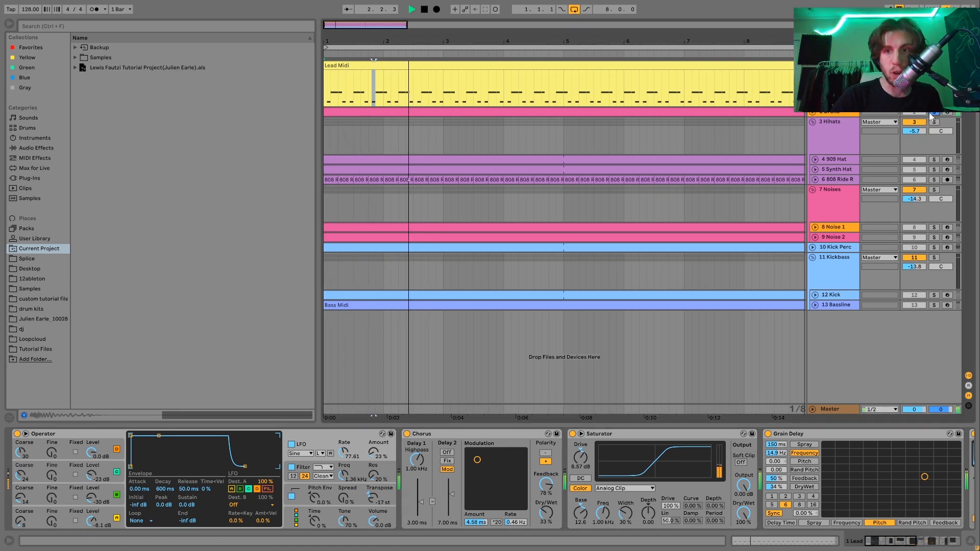
key("space")
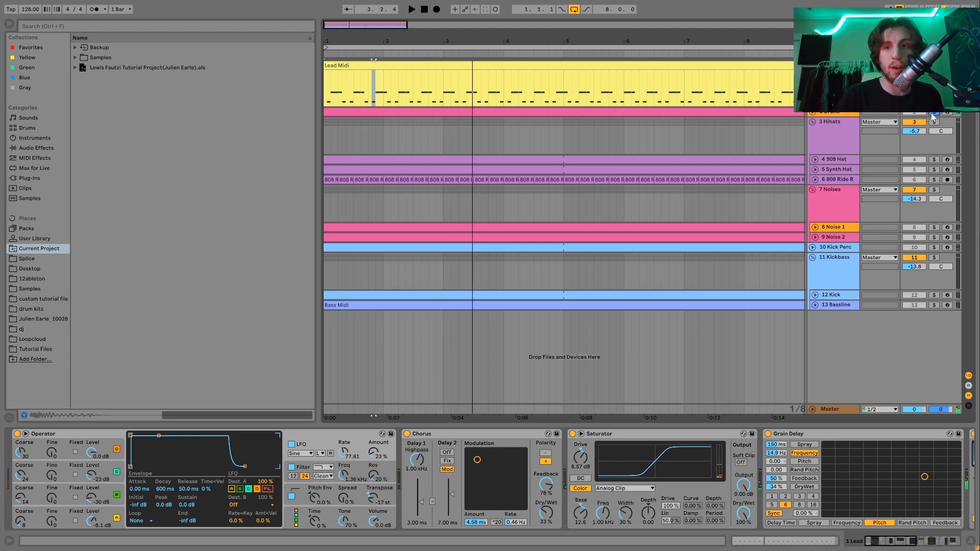
left_click(932, 112)
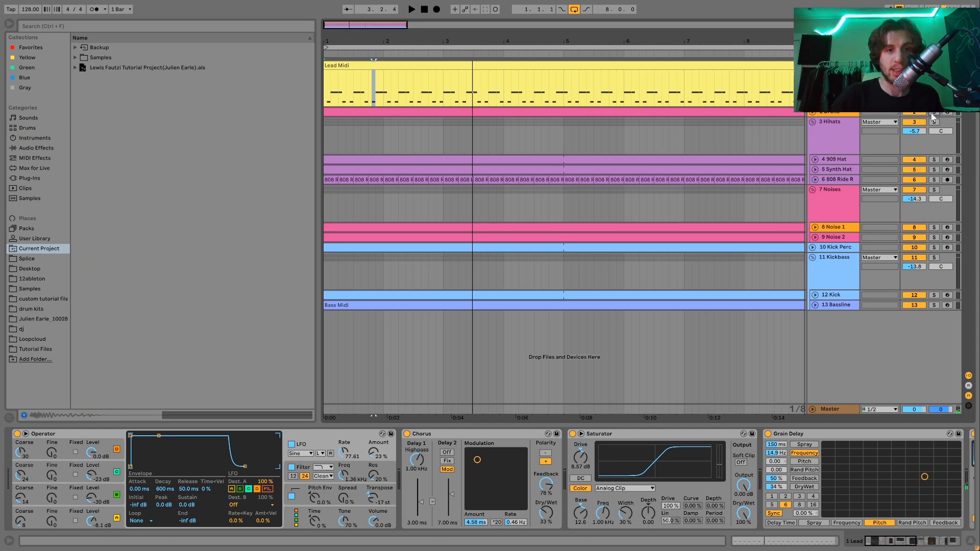
key("space")
key("space")
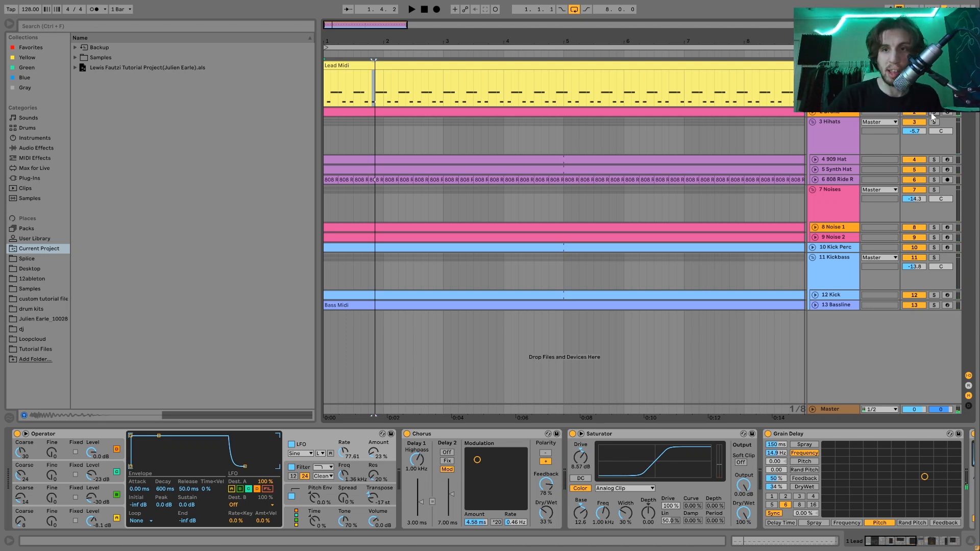
- Solo the Lead track and compare its sound with the Chorus switched off and on again
left_click(934, 65)
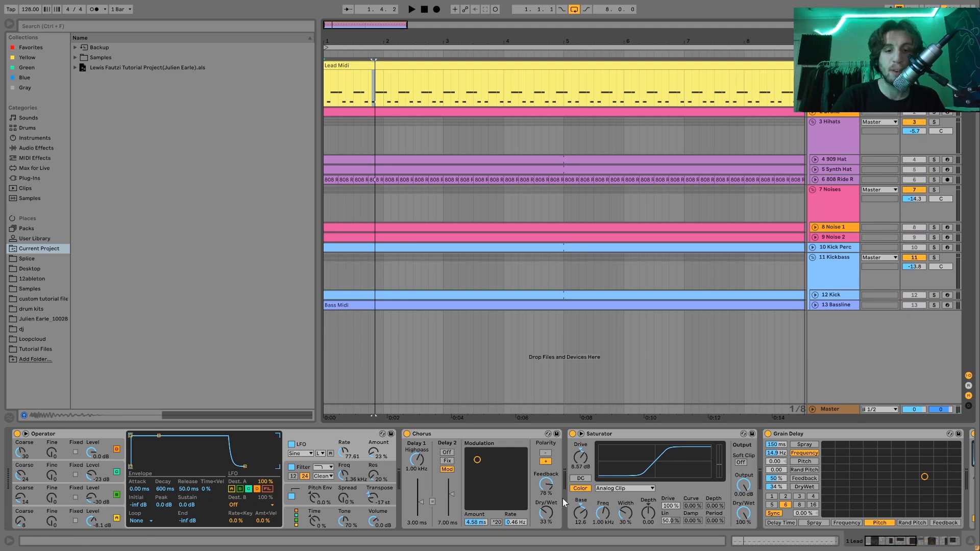
scroll(537, 504, "right", 5)
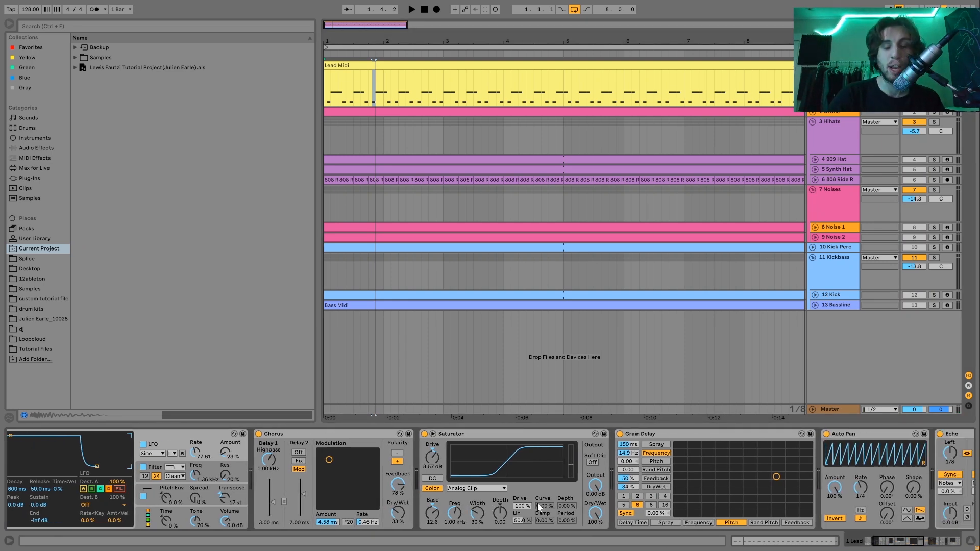
left_click(259, 434)
key("space")
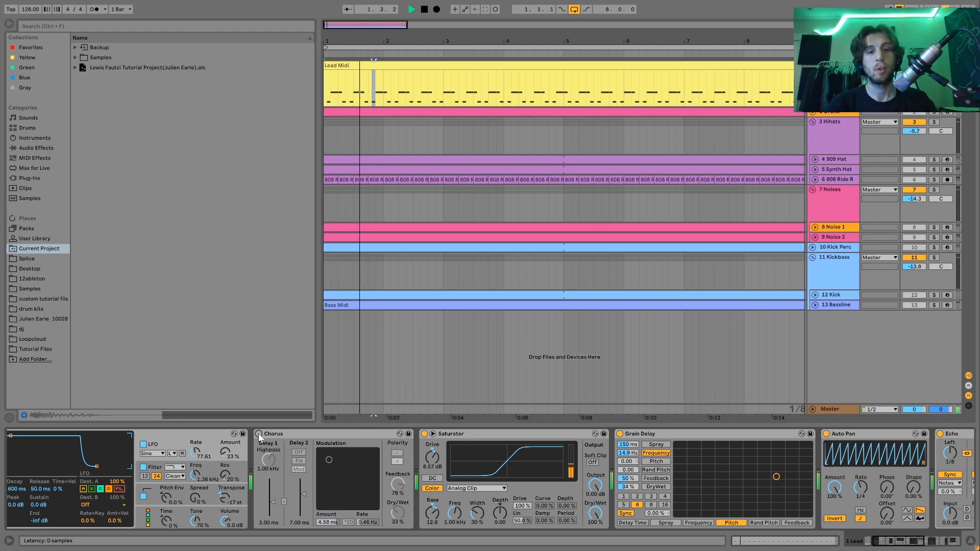
left_click(259, 434)
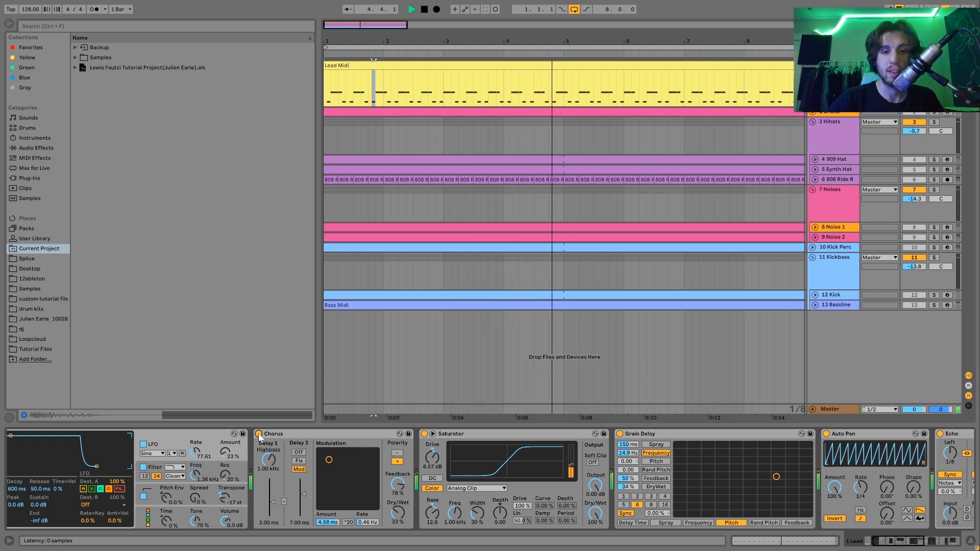
key("space")
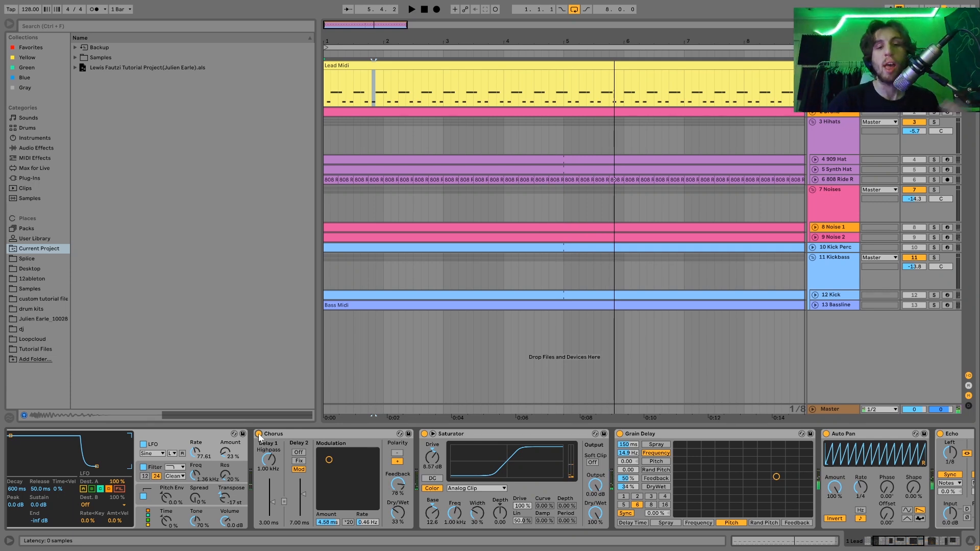
- Compare the lead's sound during playback with the Grain Delay switched off and on again
scroll(258, 437, "right", 2)
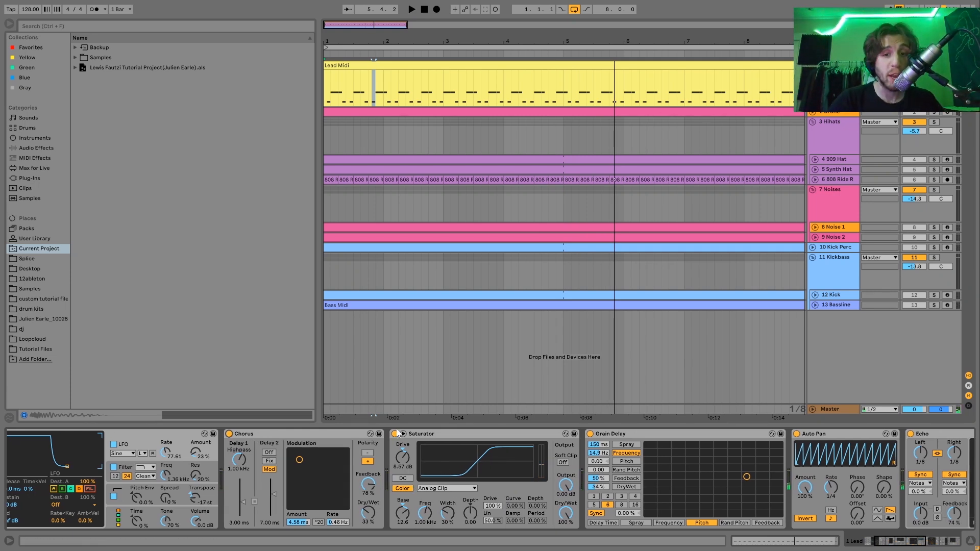
scroll(668, 496, "right", 8)
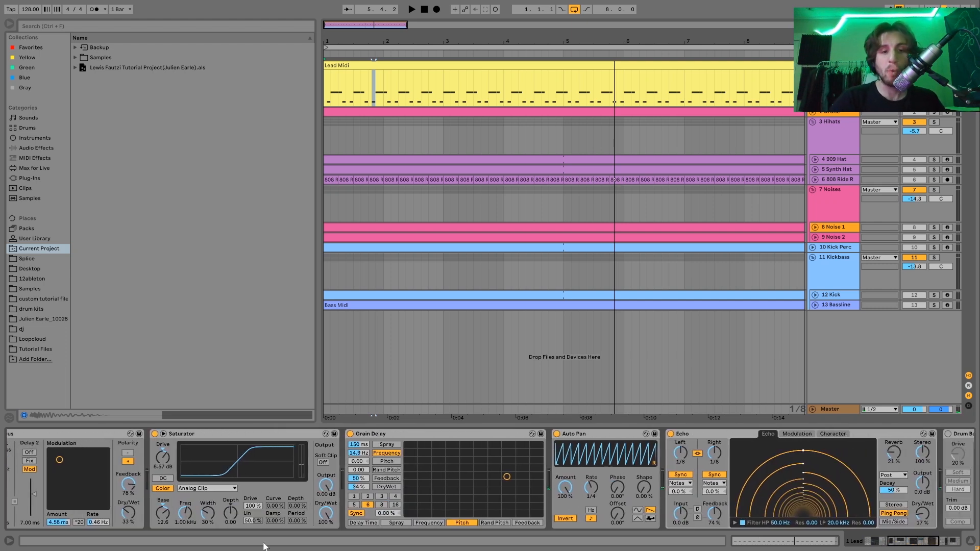
left_click(350, 435)
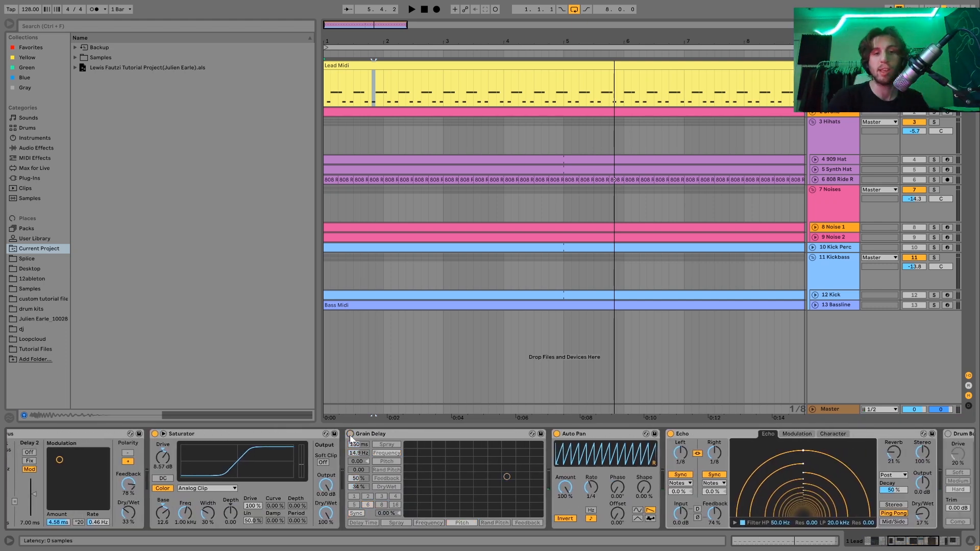
key("space")
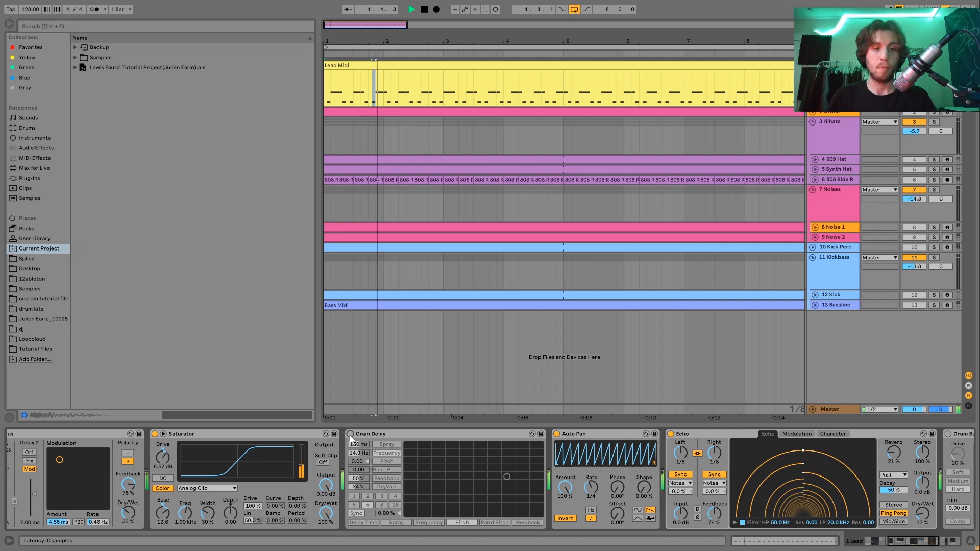
left_click(351, 434)
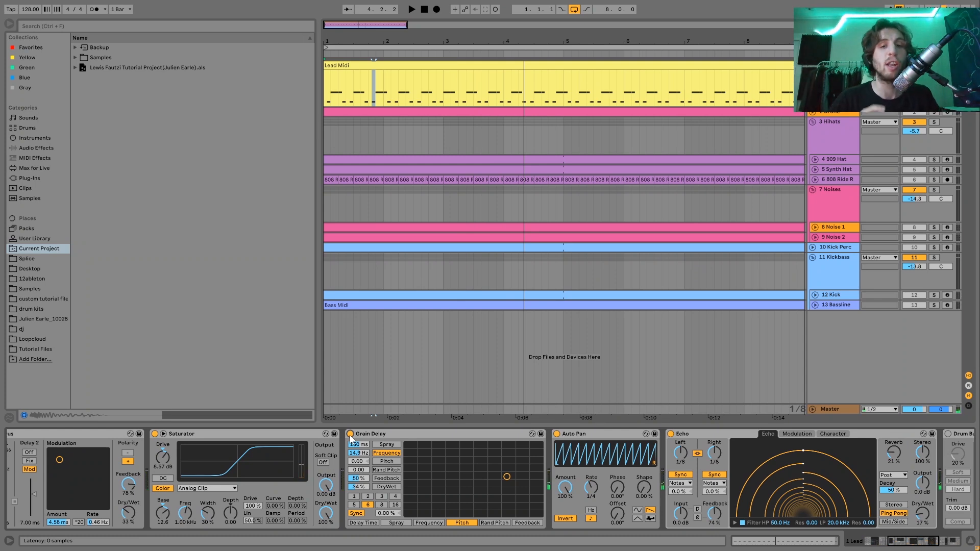
- Delete the disabled Drum Buss from the Lead track's device chain and play the lead
scroll(350, 438, "right", 6)
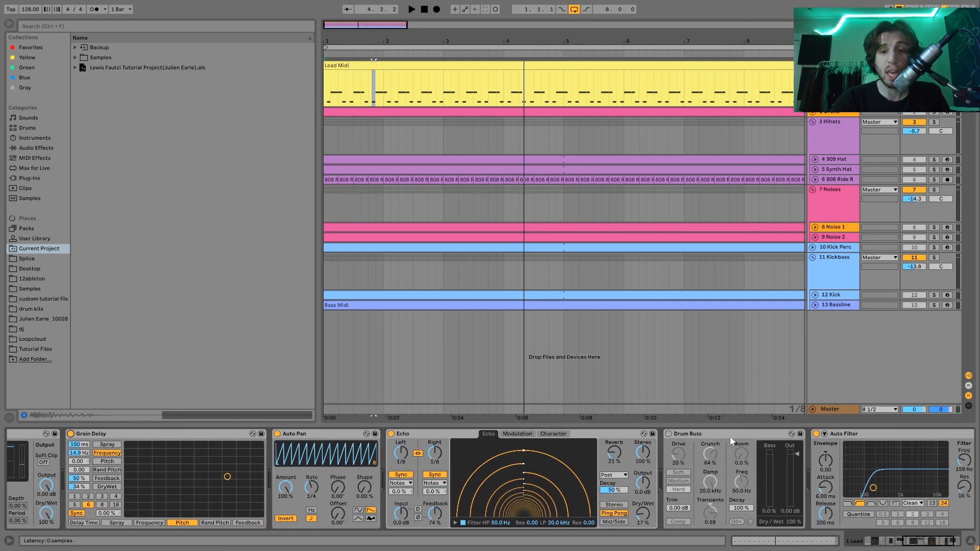
left_click(732, 441)
key("Delete")
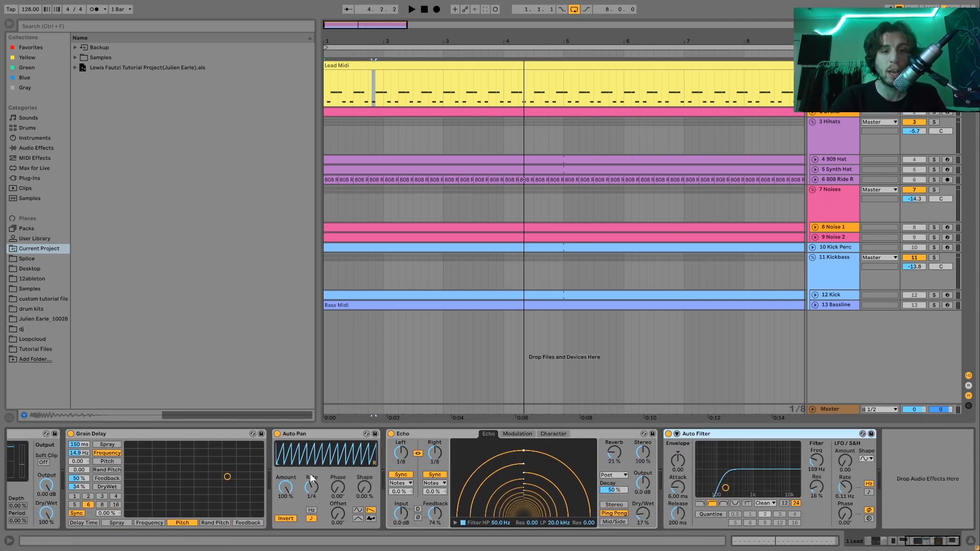
key("space")
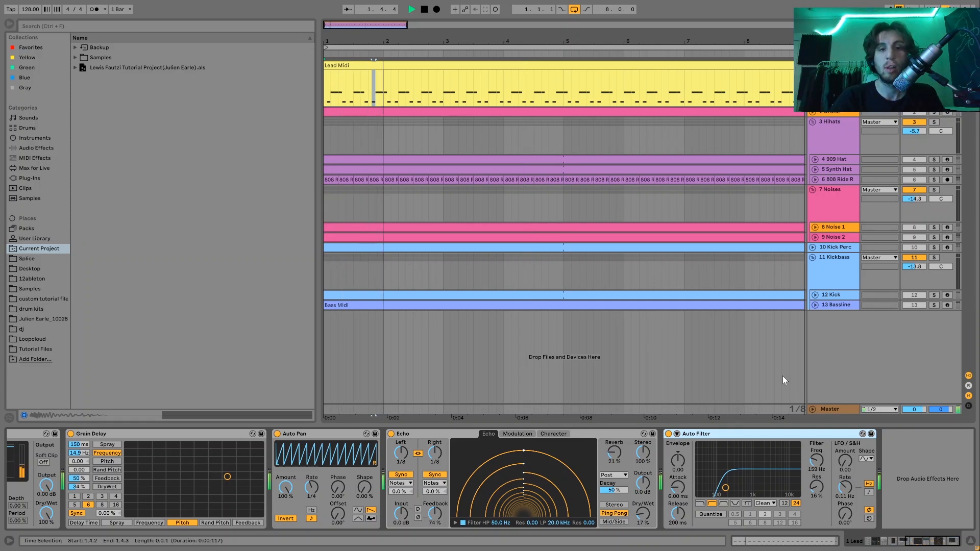
key("space")
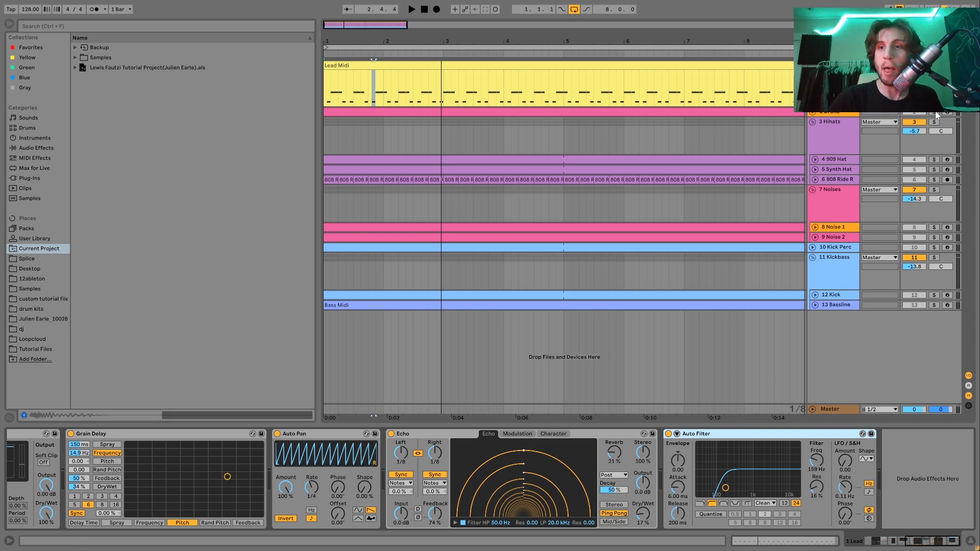
- Unfold and solo the Drone track, and examine its MIDI clip during playback
left_click(813, 113)
key("space")
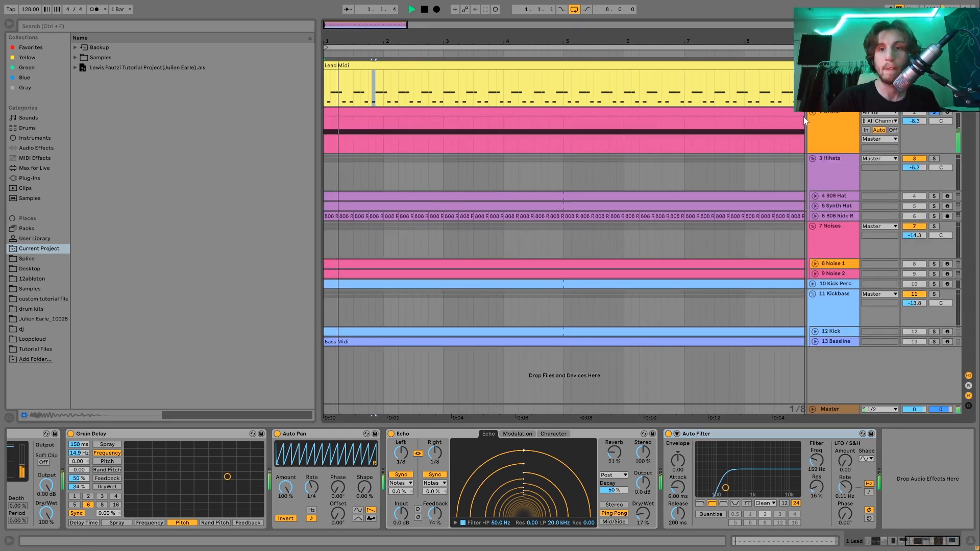
left_click(761, 112)
double_click(761, 113)
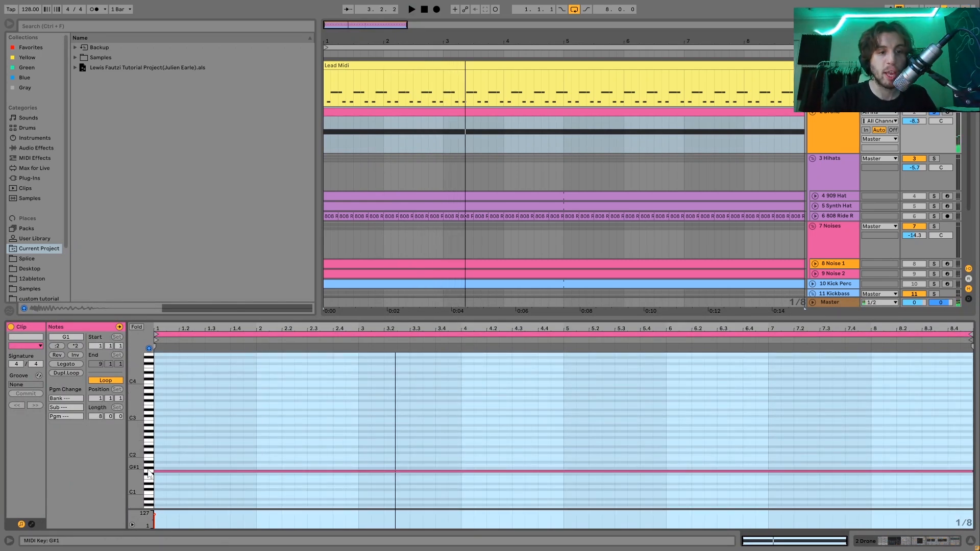
key("space")
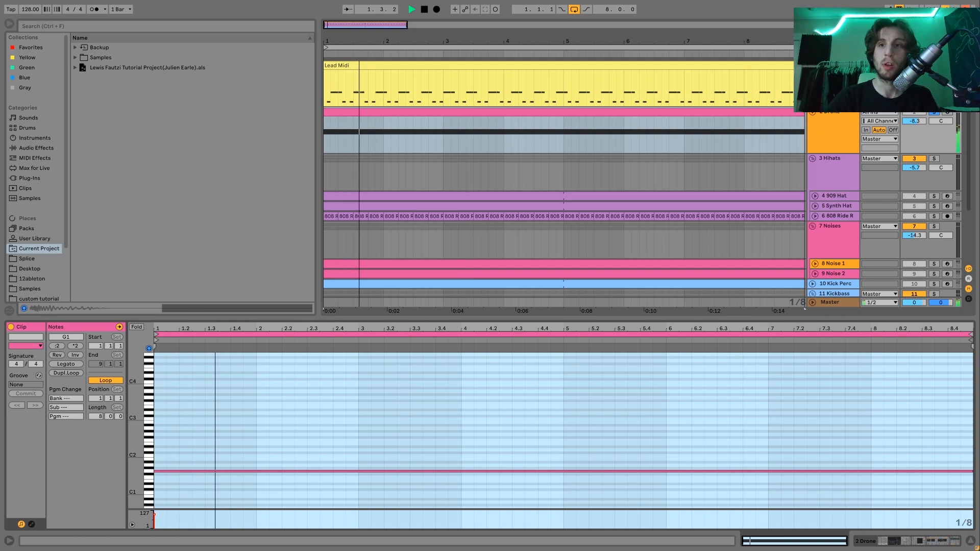
key("space")
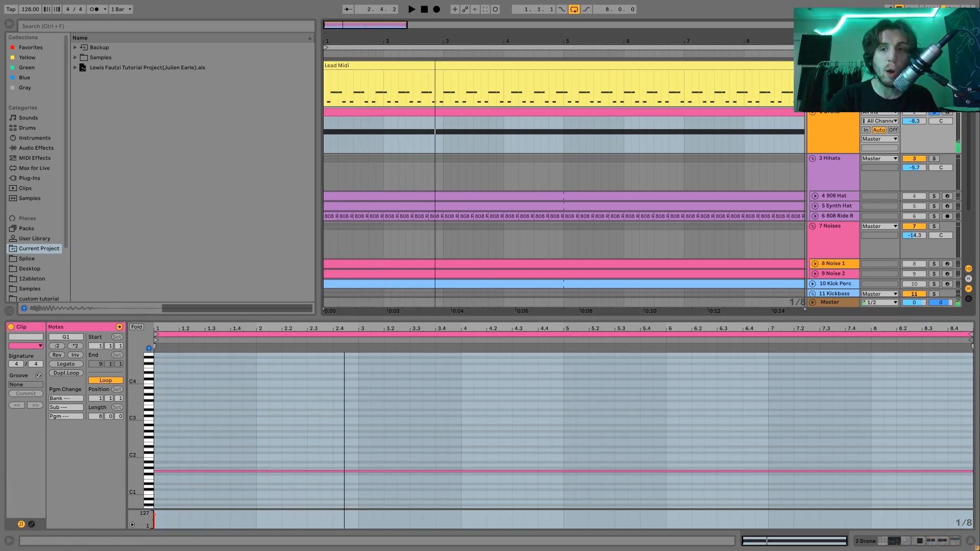
- Show the Drone track's device chain and compare the full mix with the drone switched off and on
left_click(841, 124)
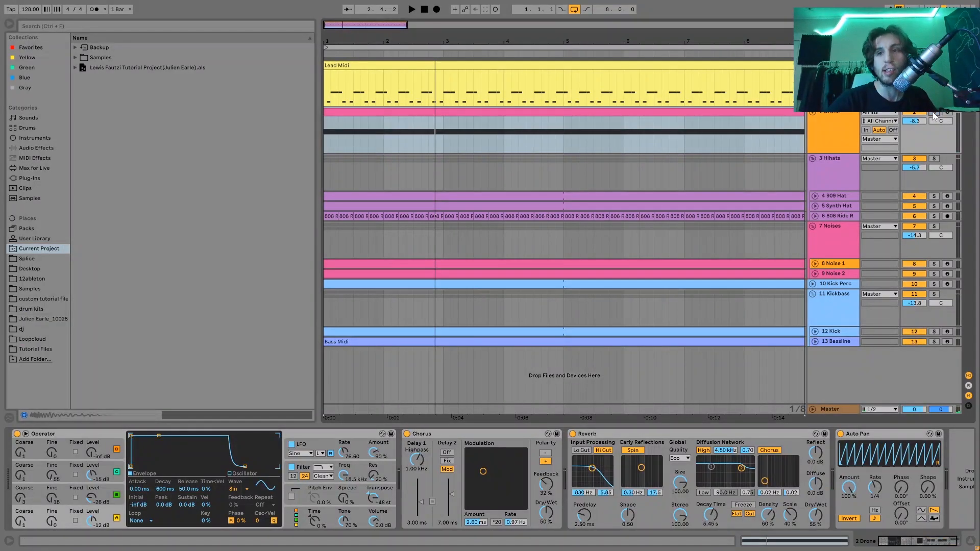
left_click(914, 112)
key("space")
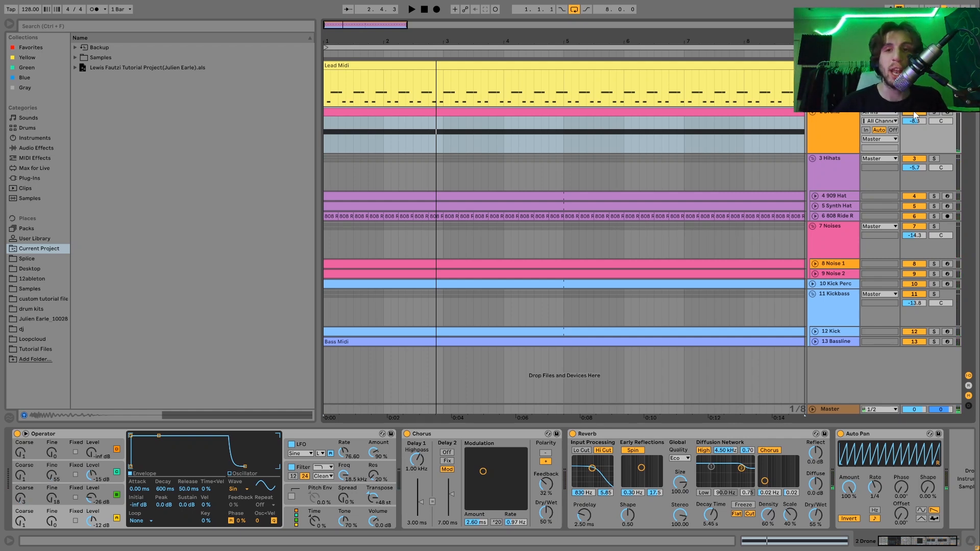
key("space")
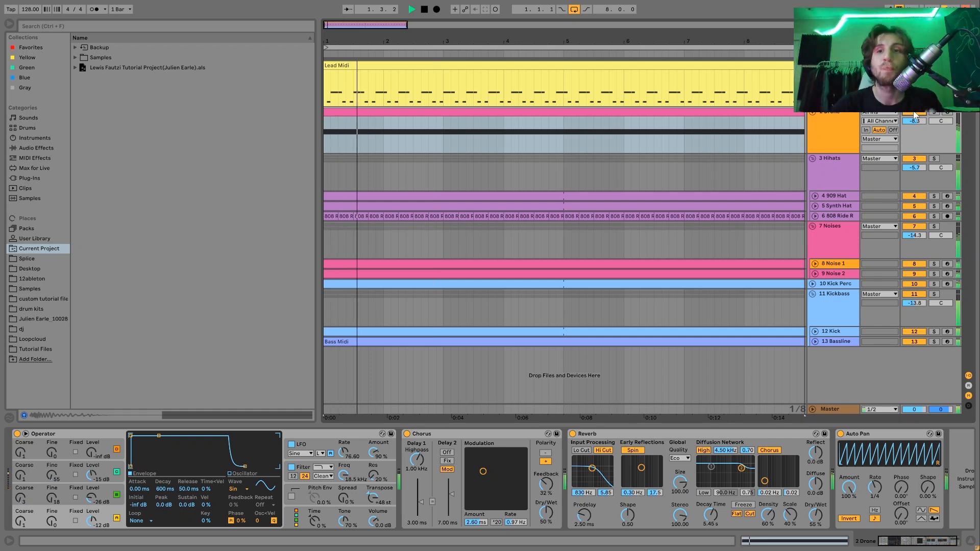
key("space")
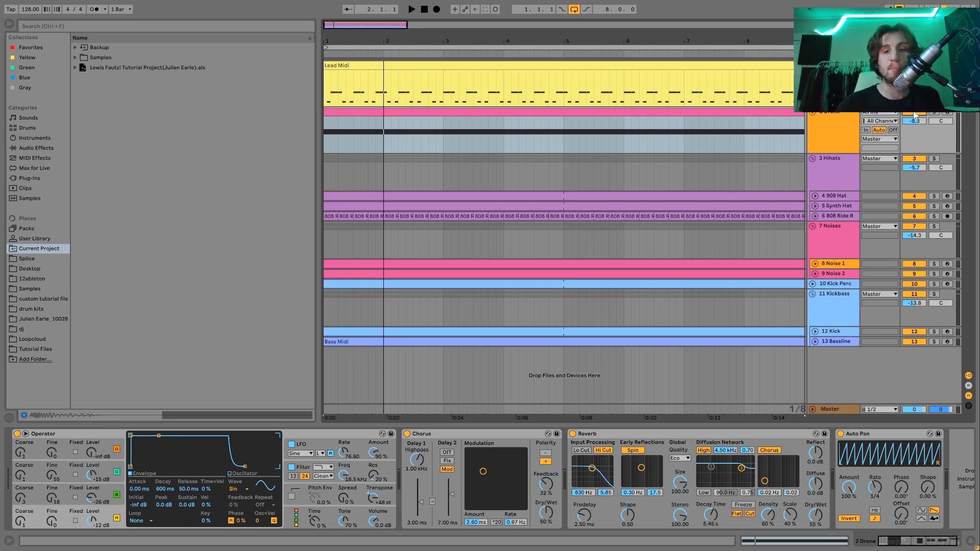
- Solo the drone, try Operator's oscillators B and C without fine detuning during playback, and undo both changes
left_click(843, 130)
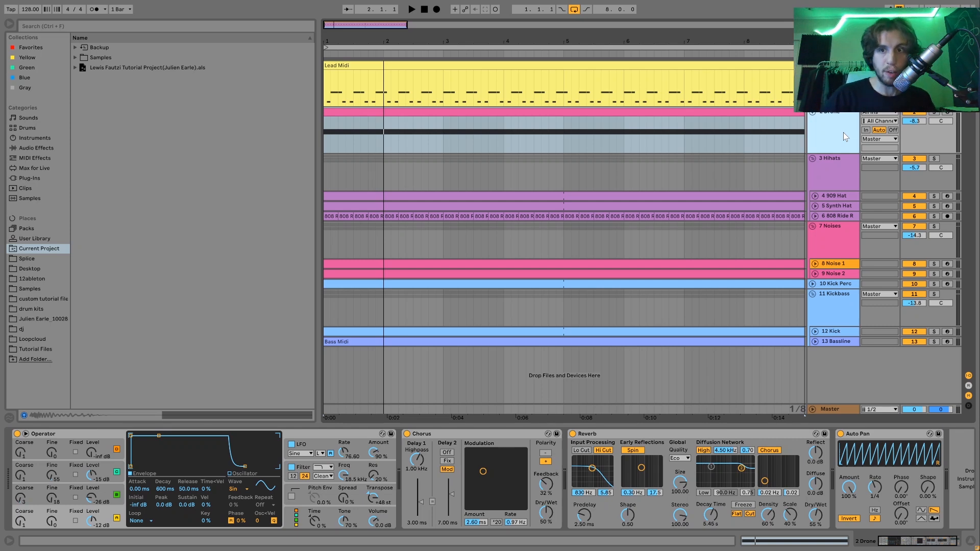
left_click(843, 132)
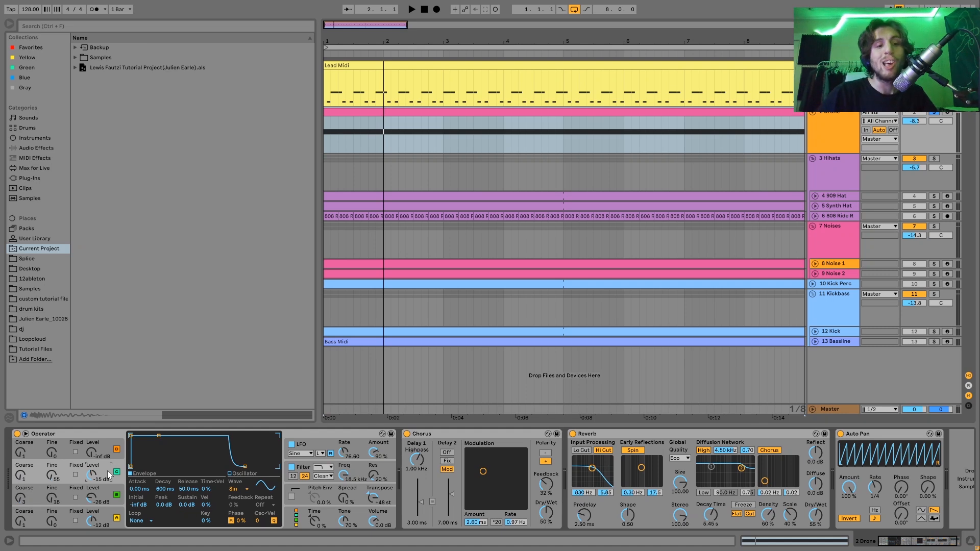
left_click(53, 498)
left_click_drag(53, 476, 56, 483)
key("space")
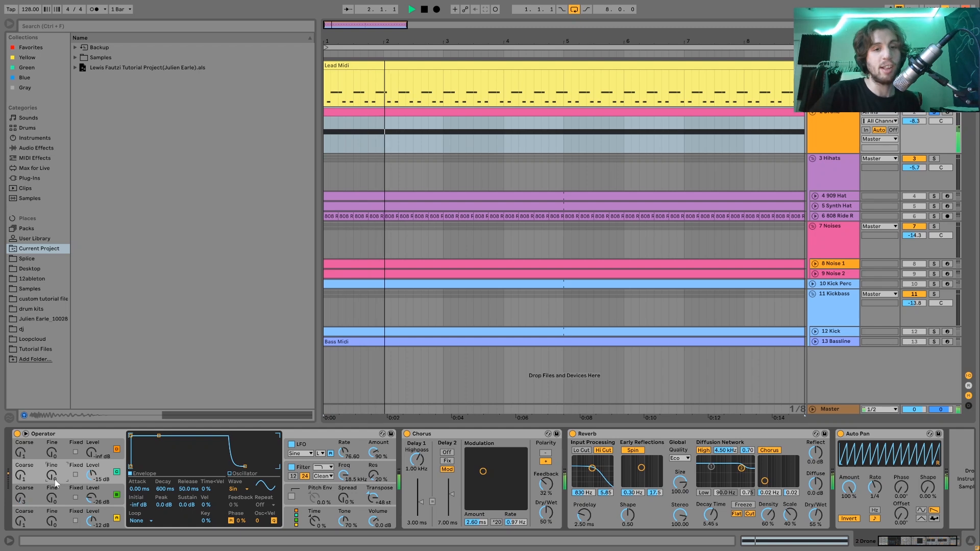
key("ctrl+z")
key("ctrl+z")
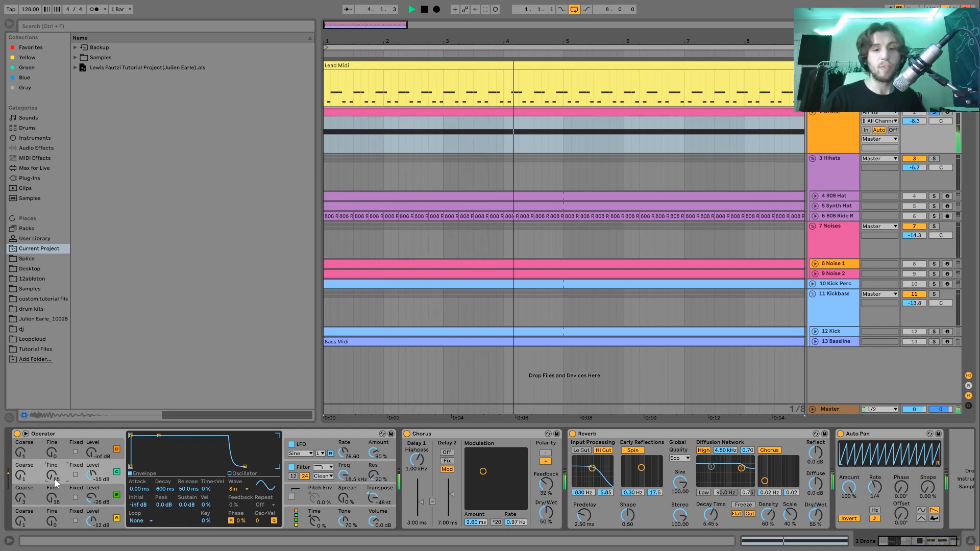
key("space")
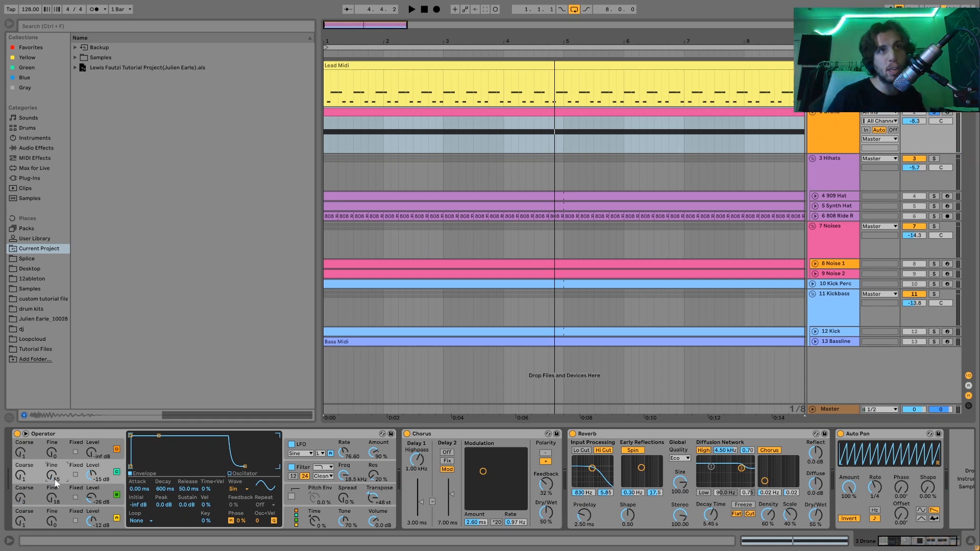
key("space")
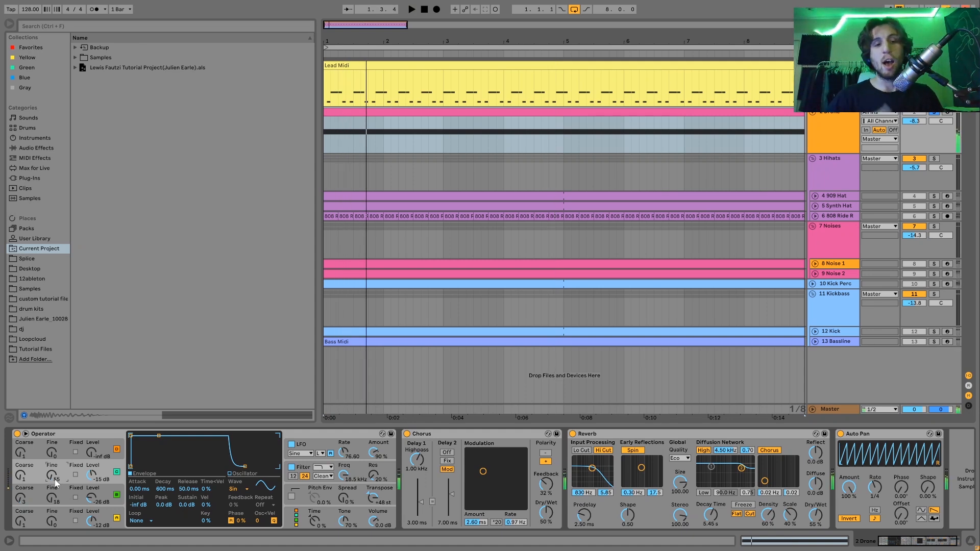
- Inspect Operator's LFO settings on the Drone track and compare its sound with the filter switched off and on again
left_click(306, 453)
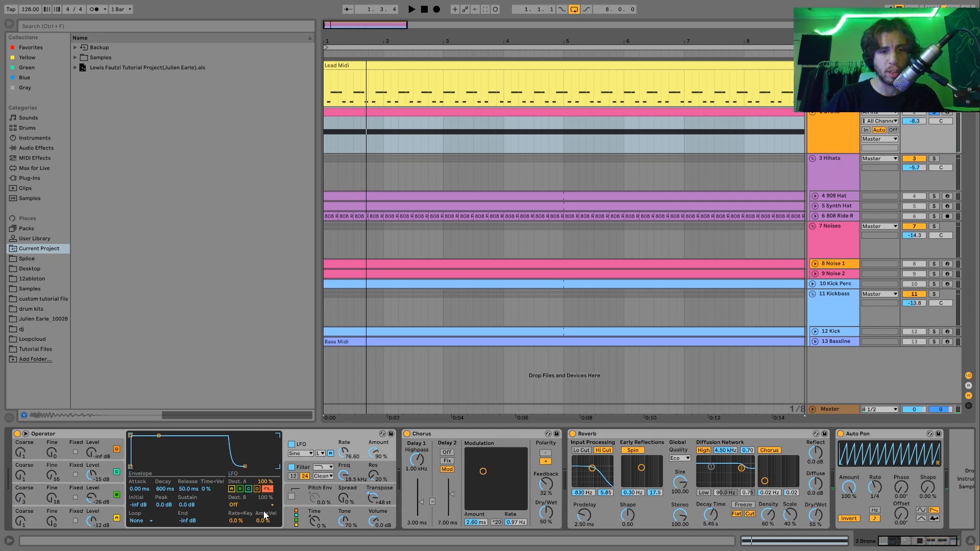
left_click(291, 467)
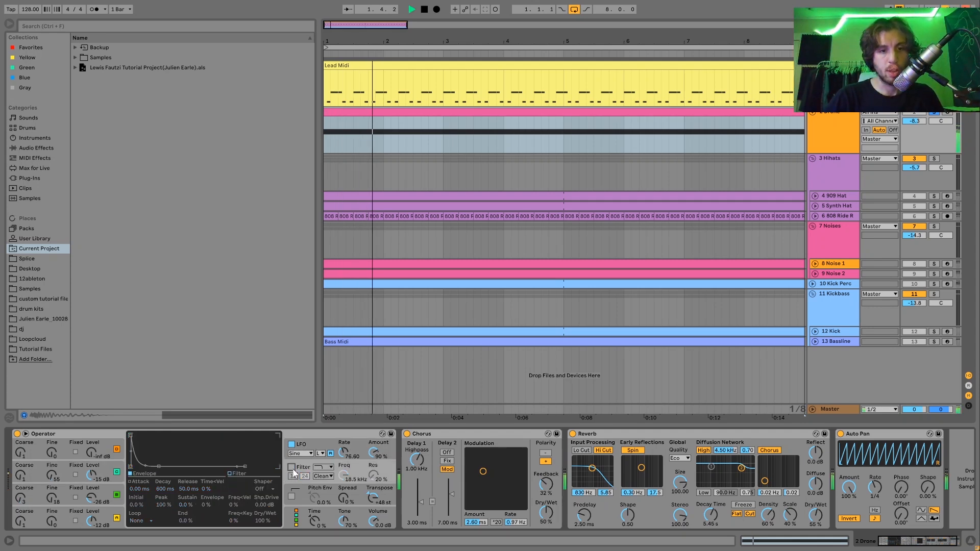
left_click(291, 467)
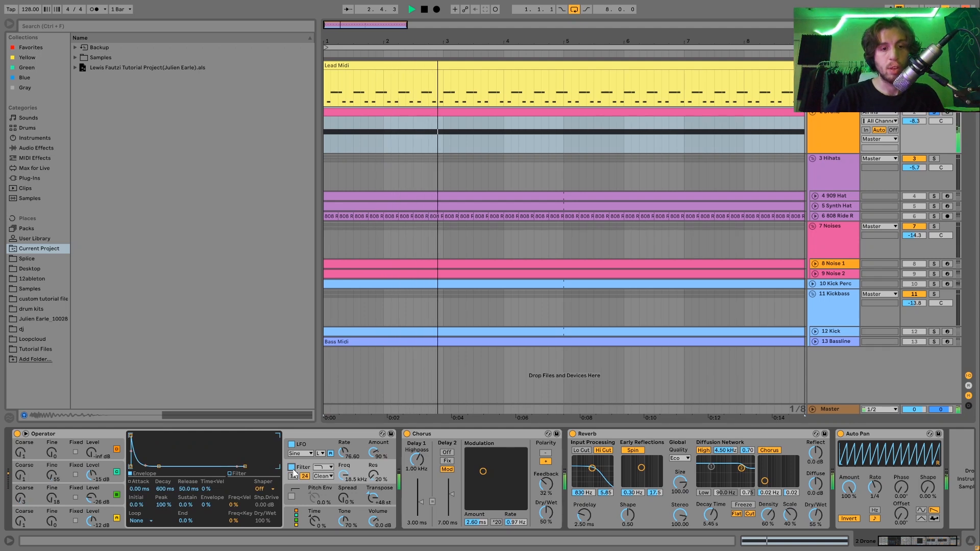
- Play the soloed drone and review the Chorus, Reverb and Auto Pan effects in its device chain
key("space")
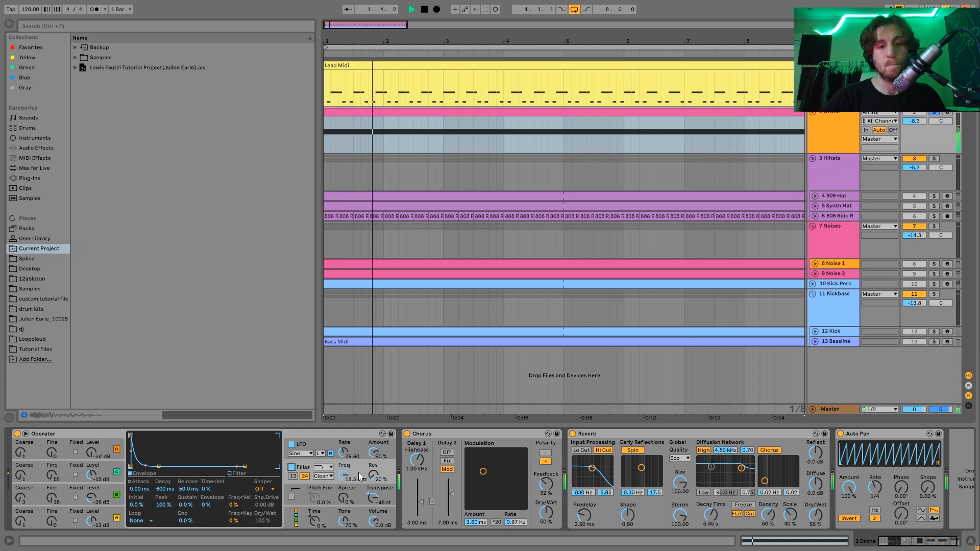
key("space")
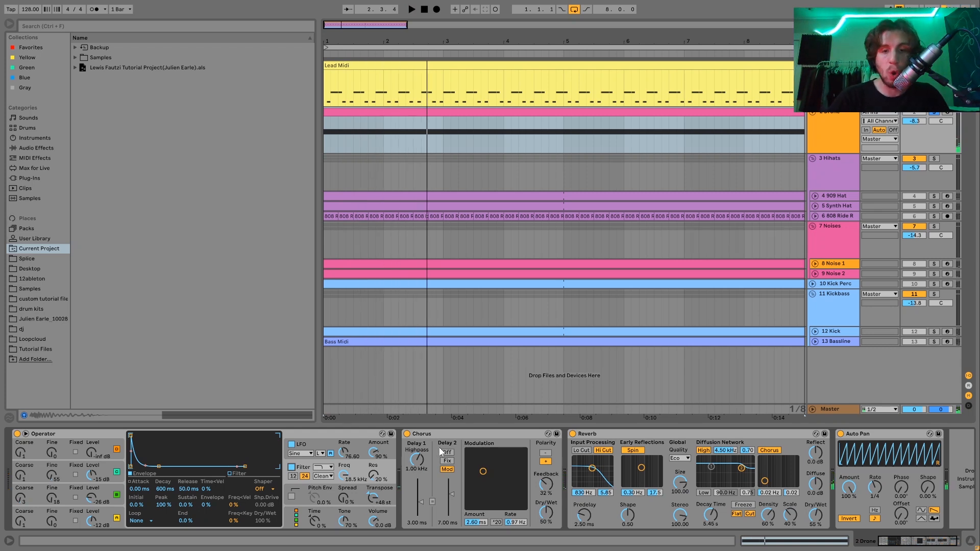
scroll(439, 446, "right", 2)
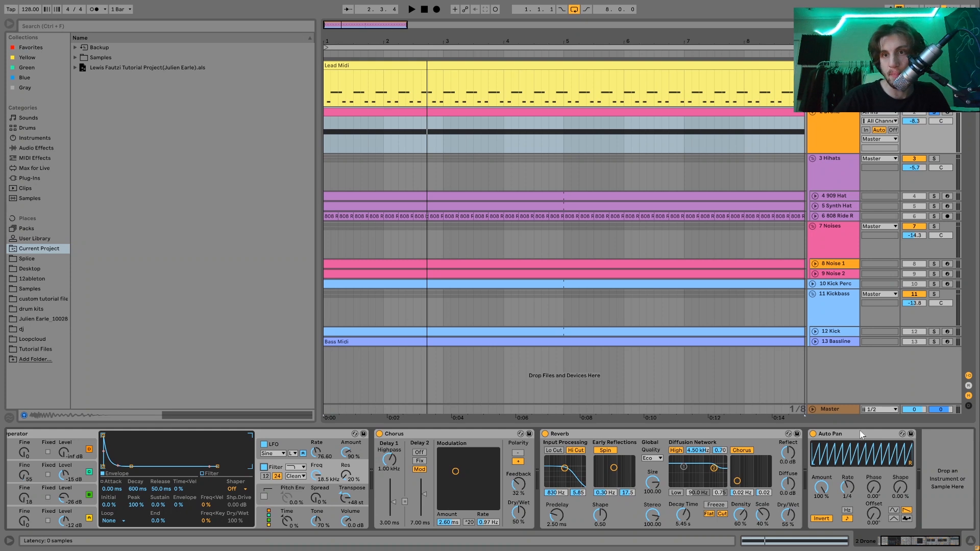
- Solo the Kickbass group alongside the drone for a short playback, and unsolo the group again
left_click(934, 295)
key("space")
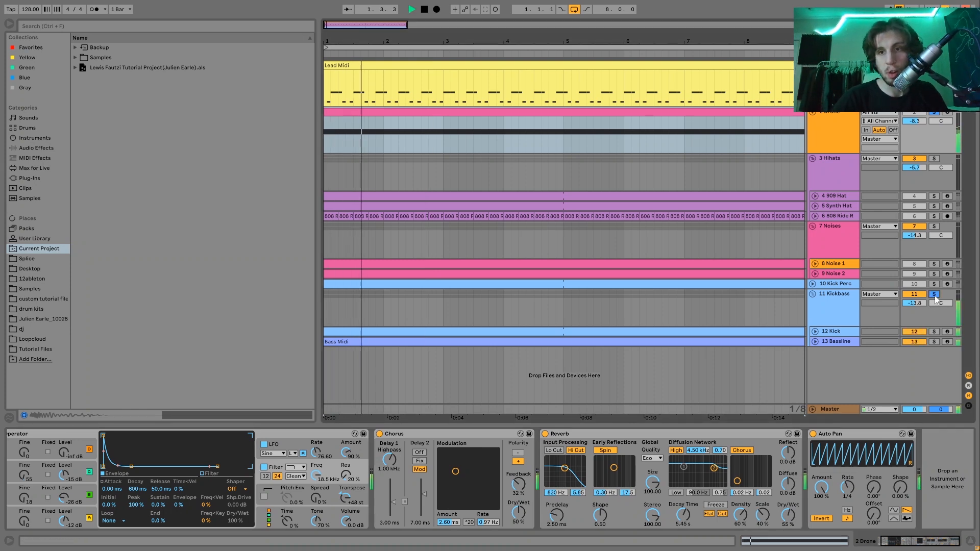
left_click(934, 295)
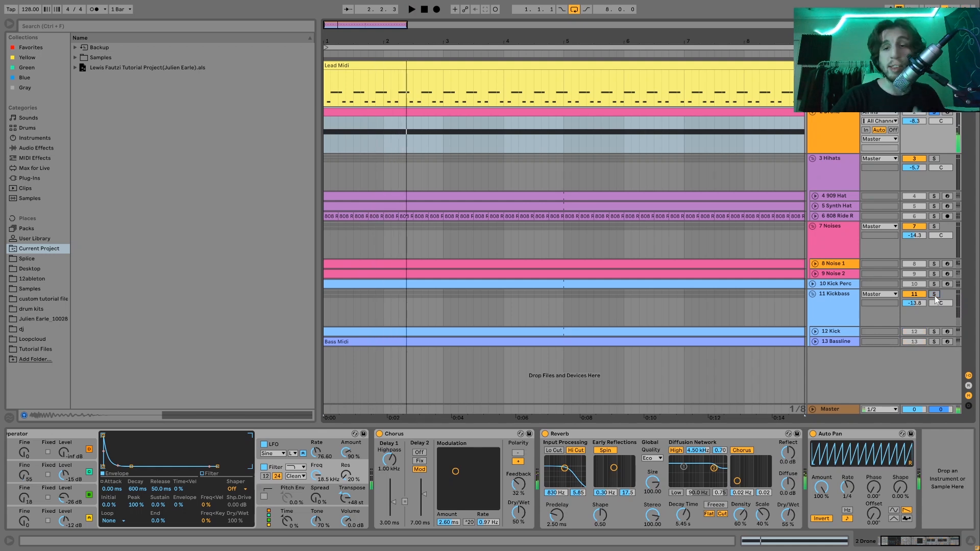
- Solo and play the Hihats group, unfold its 909 Hat, Synth Hat and 808 Ride tracks, and solo the 909 Hat
left_click(829, 172)
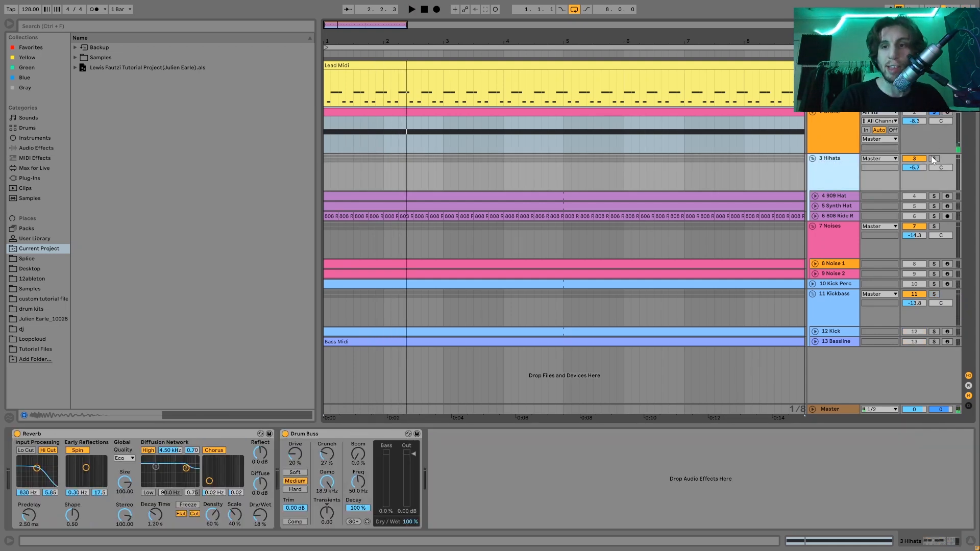
left_click(934, 159)
key("space")
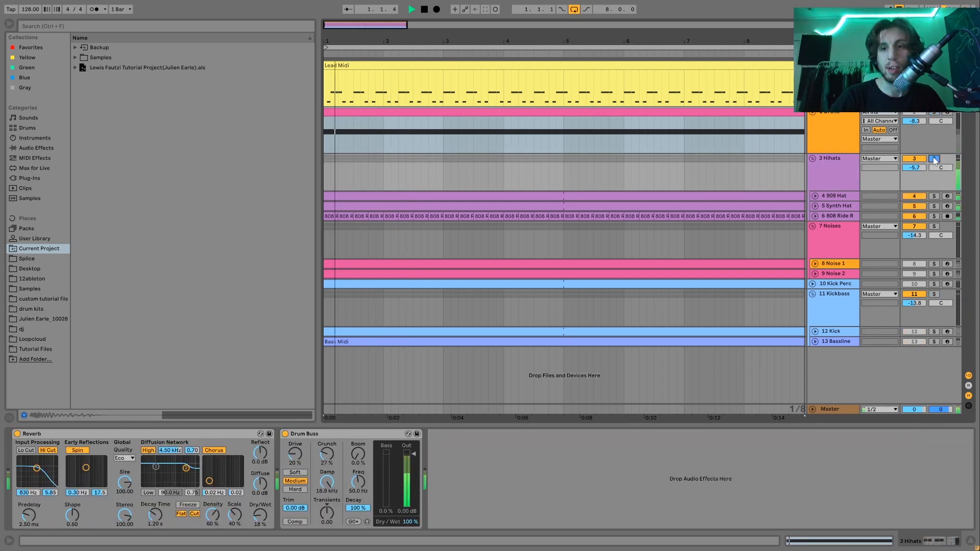
left_click(814, 215)
left_click(815, 206)
left_click(815, 196)
key("space")
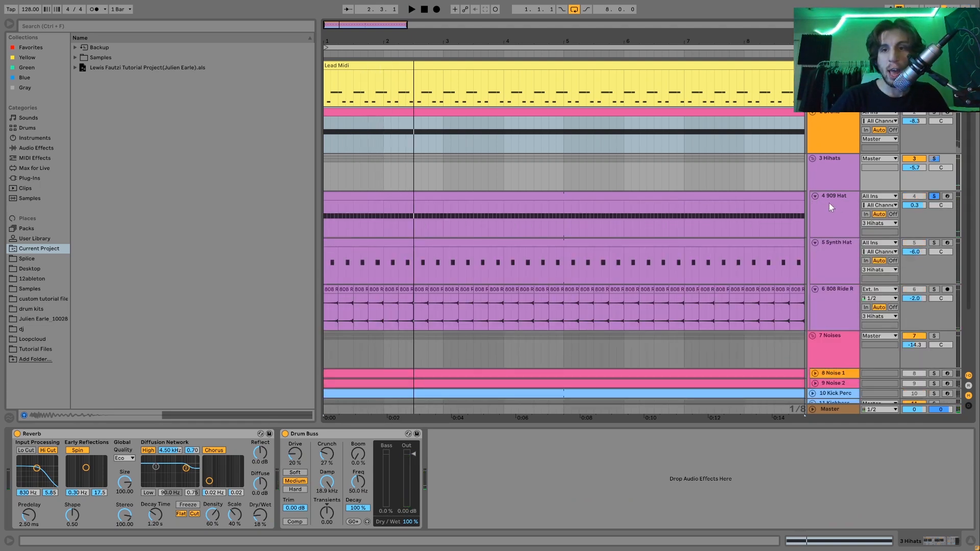
- Examine the 909 Hat's MIDI notes and velocities during playback, and inspect its sampler controls and Auto Filter
left_click(829, 203)
key("space")
key("space")
double_click(746, 198)
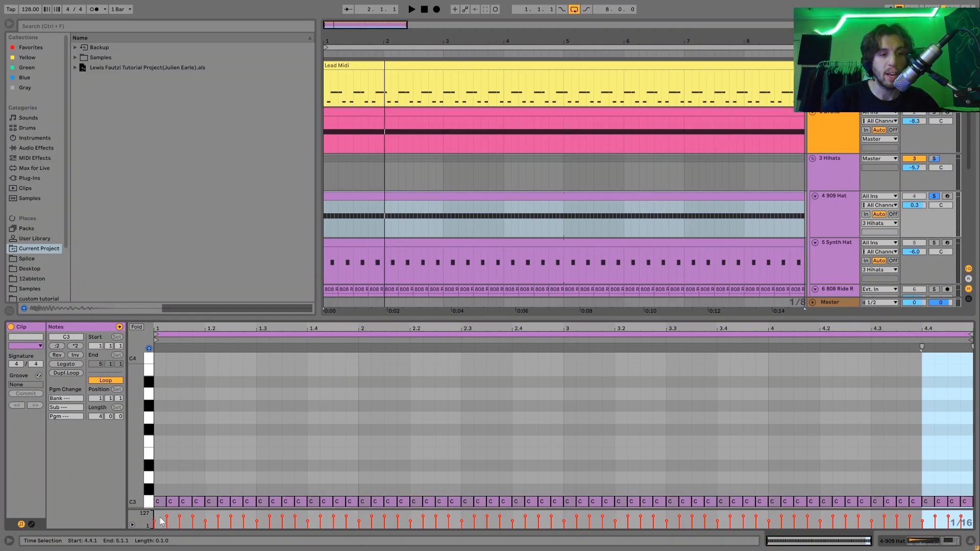
key("space")
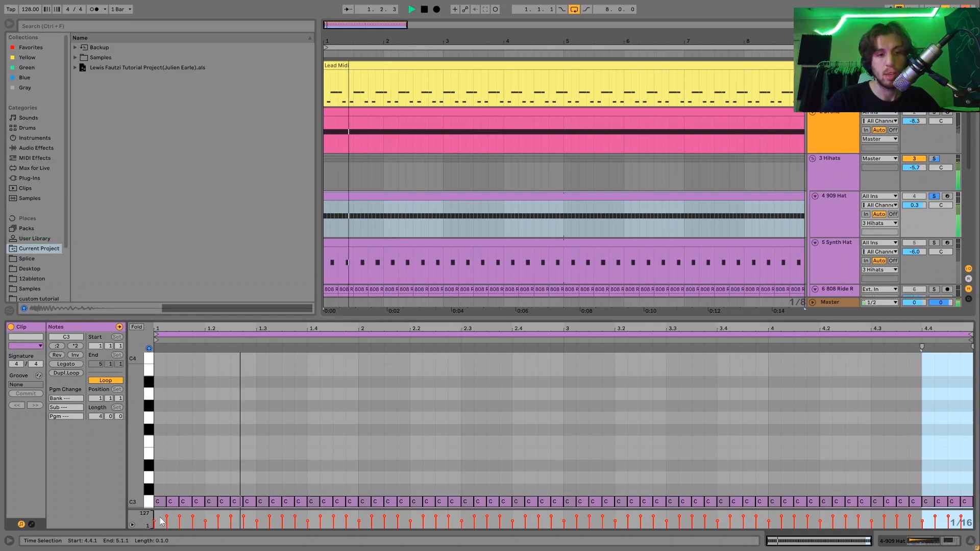
key("space")
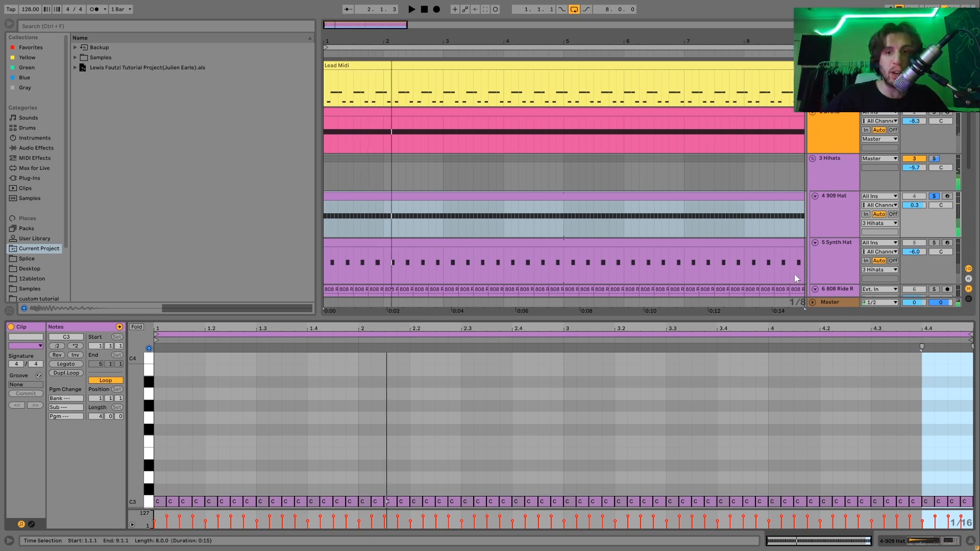
left_click(840, 235)
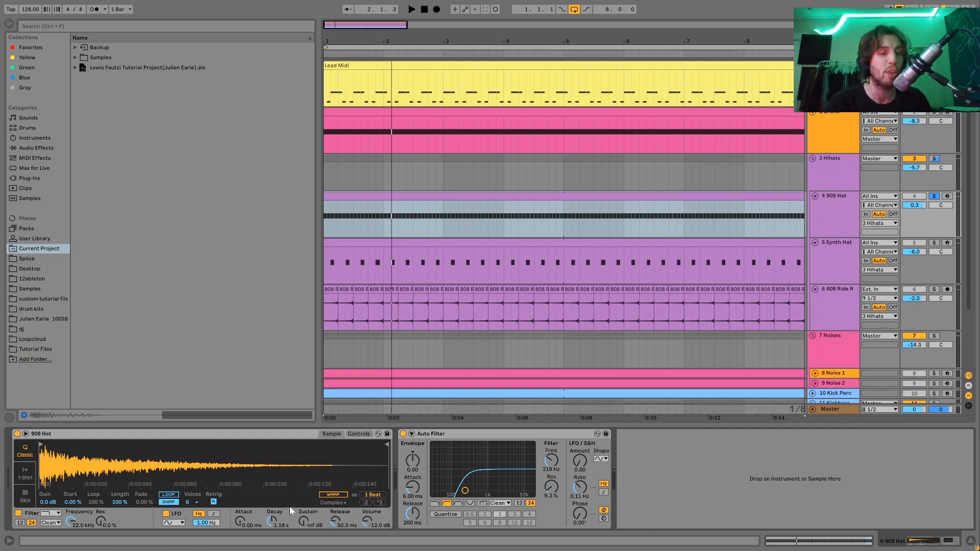
left_click(357, 434)
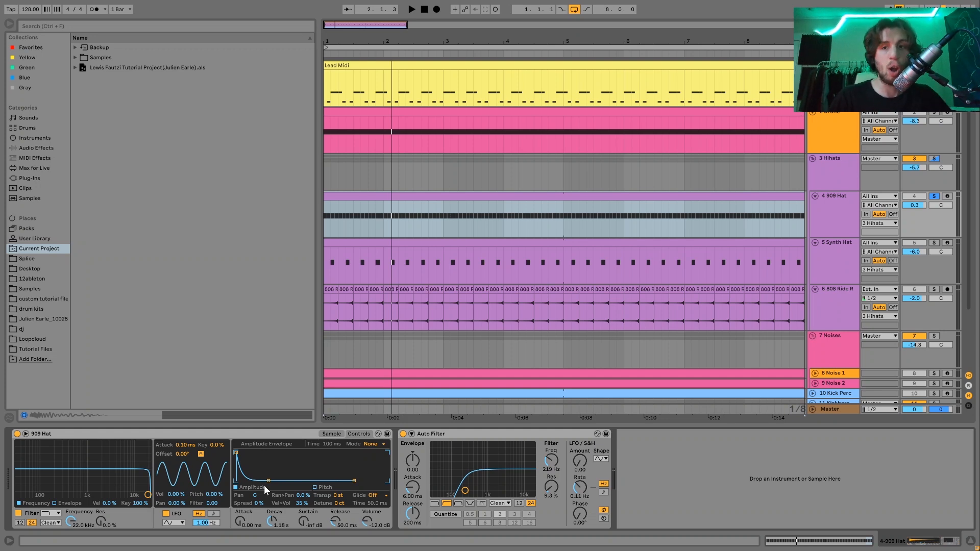
- Unsolo the 909 Hat and play the full mix briefly
left_click(934, 196)
key("space")
key("space")
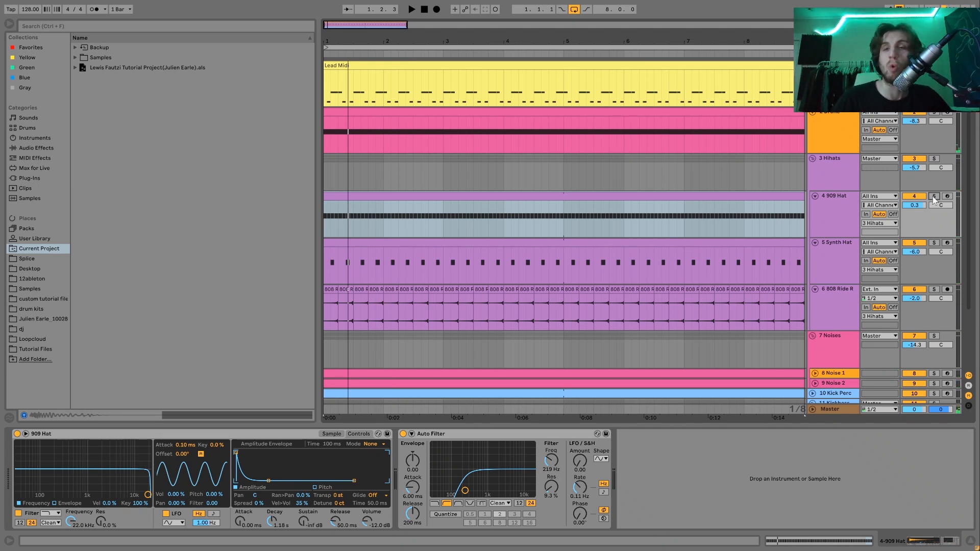
- Try the 909 Hat's track volume at -10.6 dB in the full mix, undo the change, and replay the mix
mouse_move(919, 204)
left_mouse_down()
mouse_move(919, 234)
mouse_move(917, 207)
left_mouse_up()
key("space")
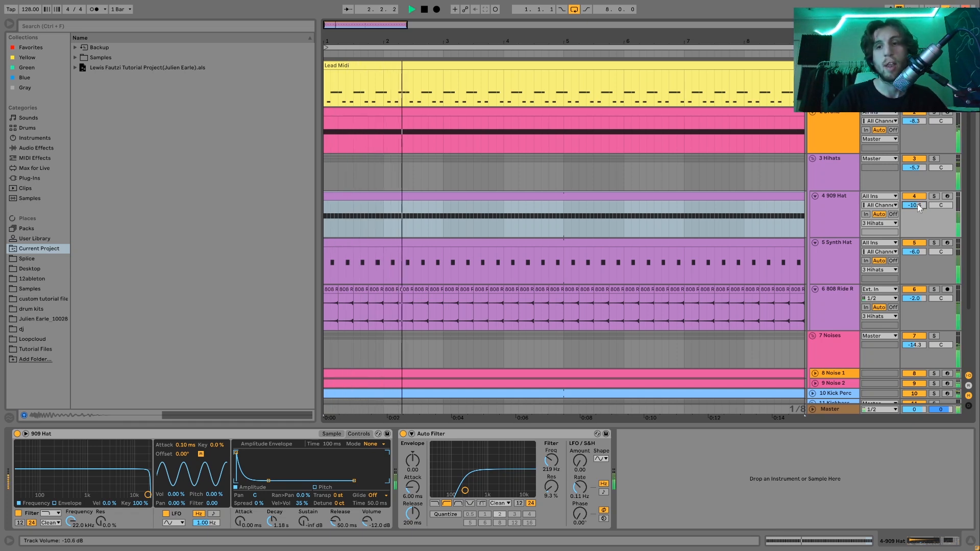
key("space")
key("ctrl+z")
key("space")
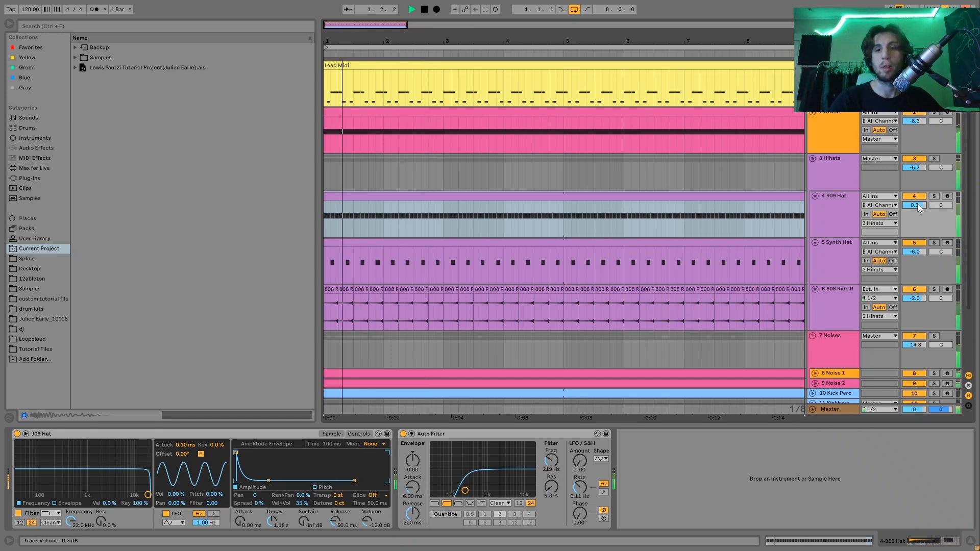
key("space")
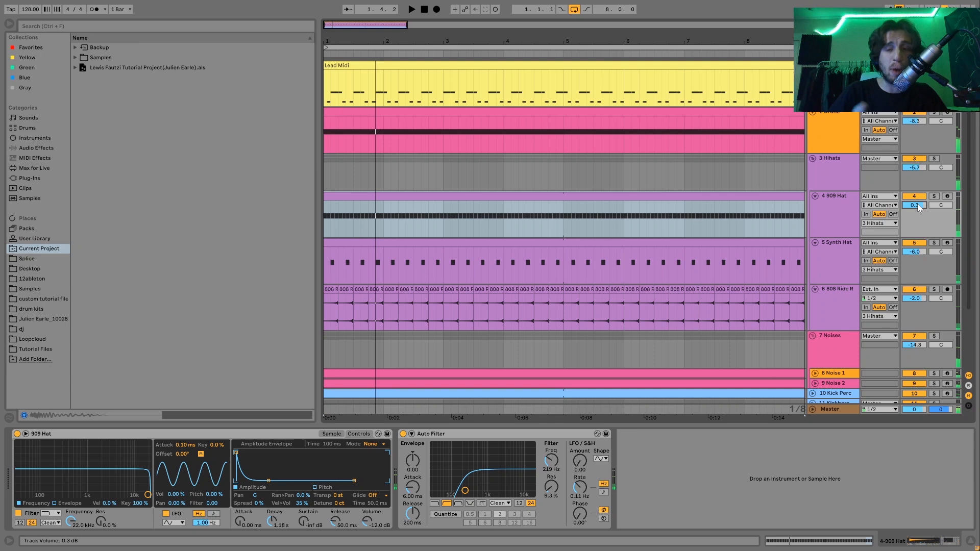
- Solo the Synth Hat track and play it while examining its Operator and Drum Buss settings
left_click(848, 248)
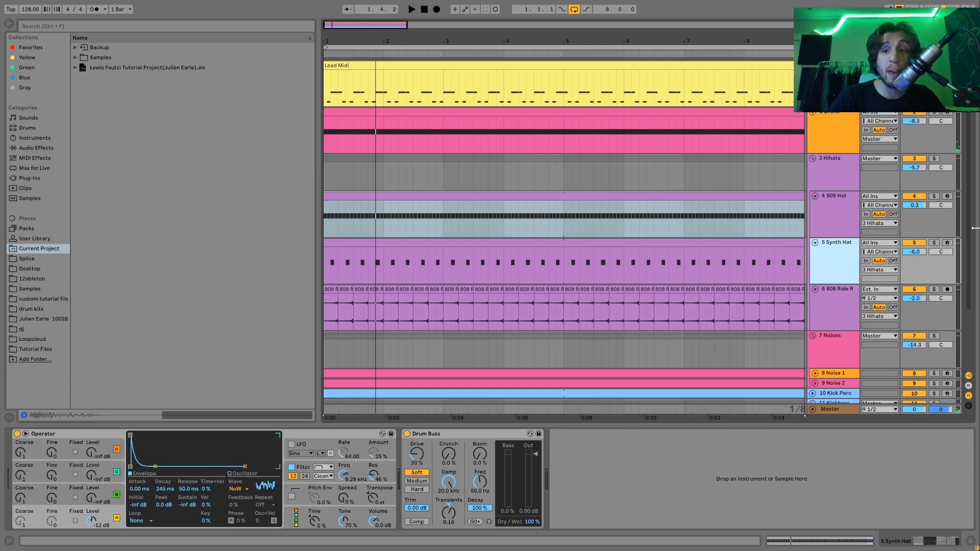
left_click(934, 243)
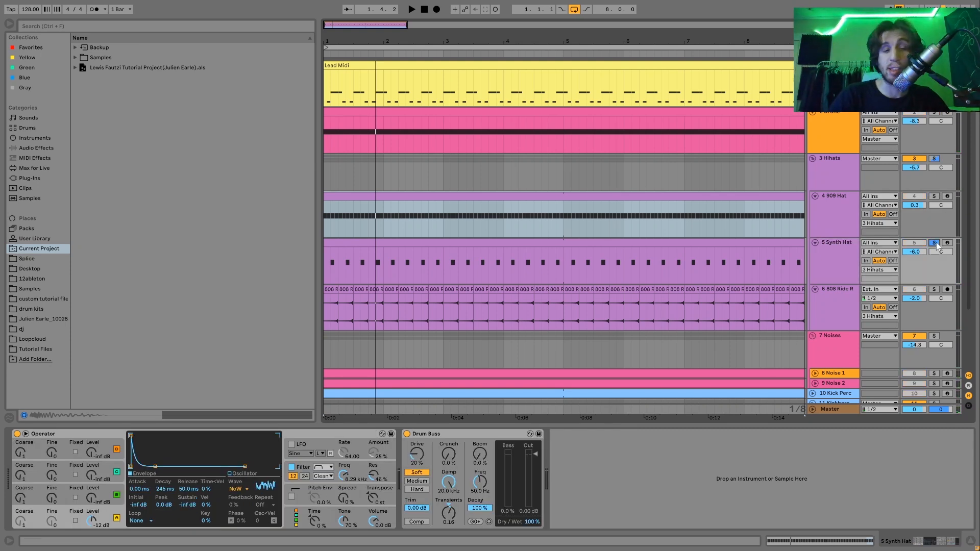
left_click(846, 257)
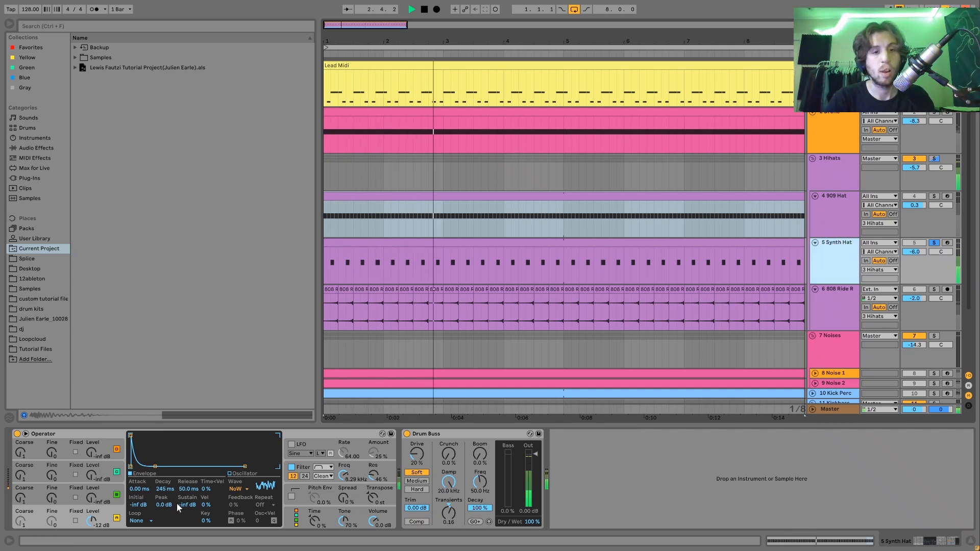
key("space")
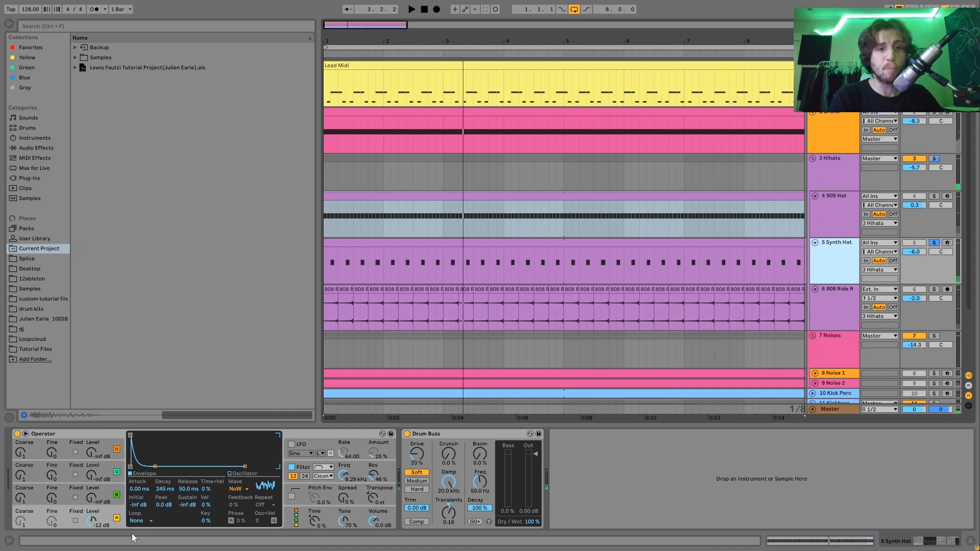
- Solo the 909 Hat alongside the Synth Hat, play both together, and return to the Synth Hat alone
left_click(933, 196)
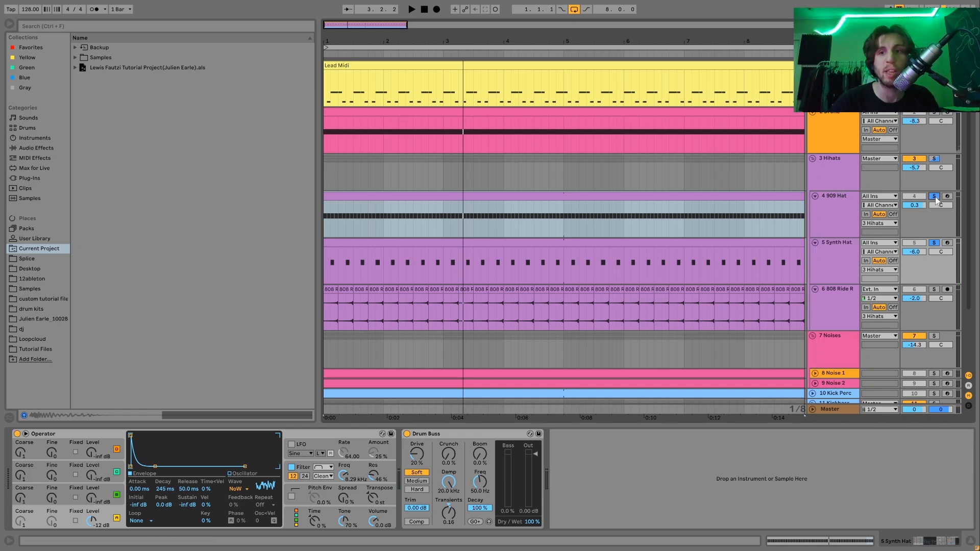
key("space")
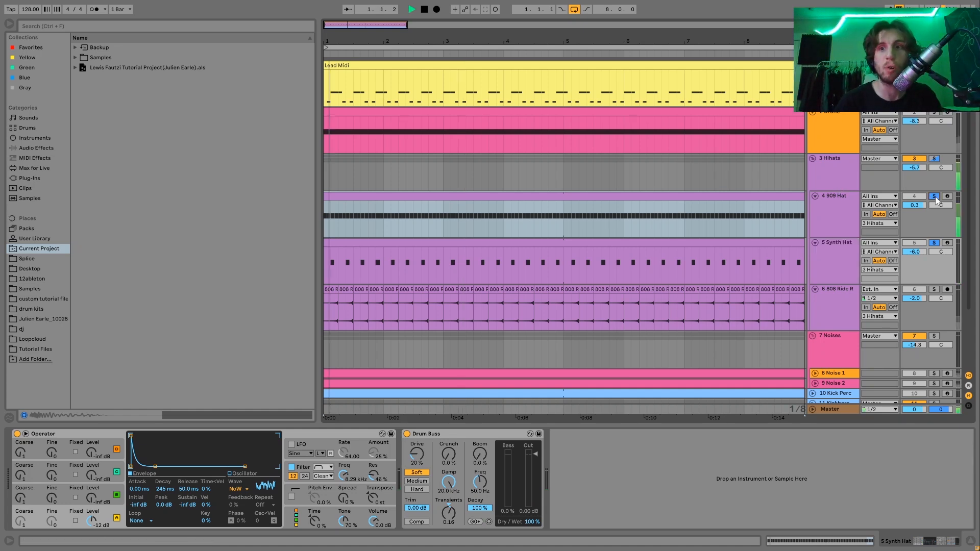
key("space")
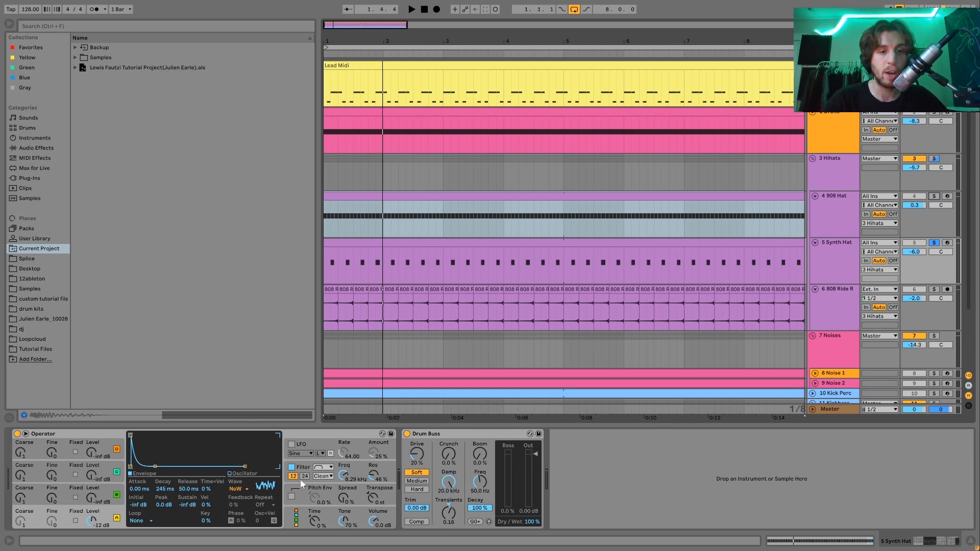
- Show the Synth Hat's Operator filter settings and compare its sound with the filter switched off and on again
left_click(314, 466)
key("space")
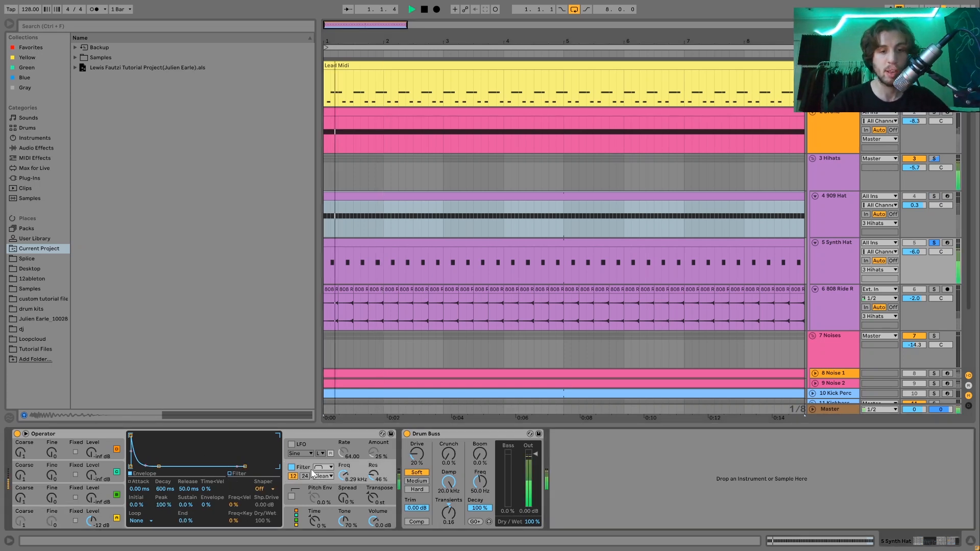
left_click(291, 466)
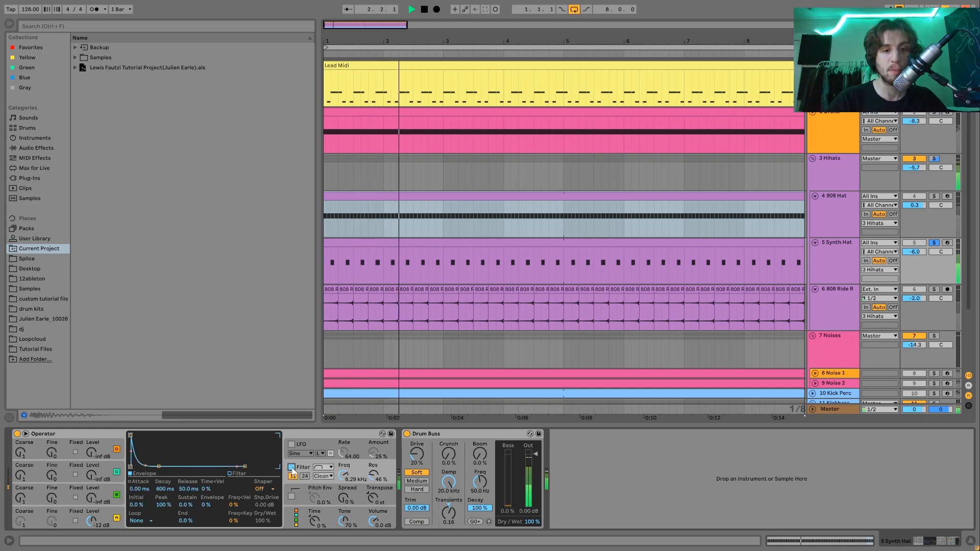
left_click(291, 467)
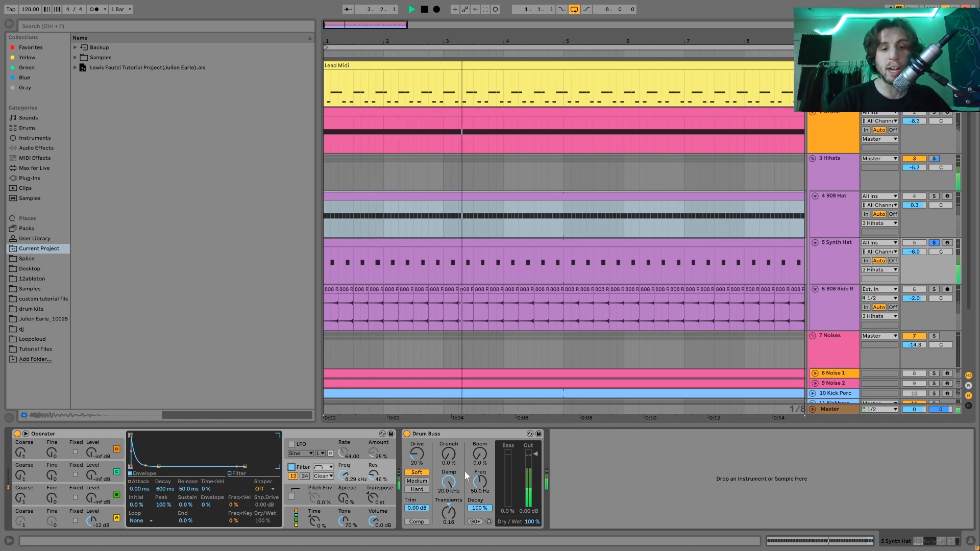
key("space")
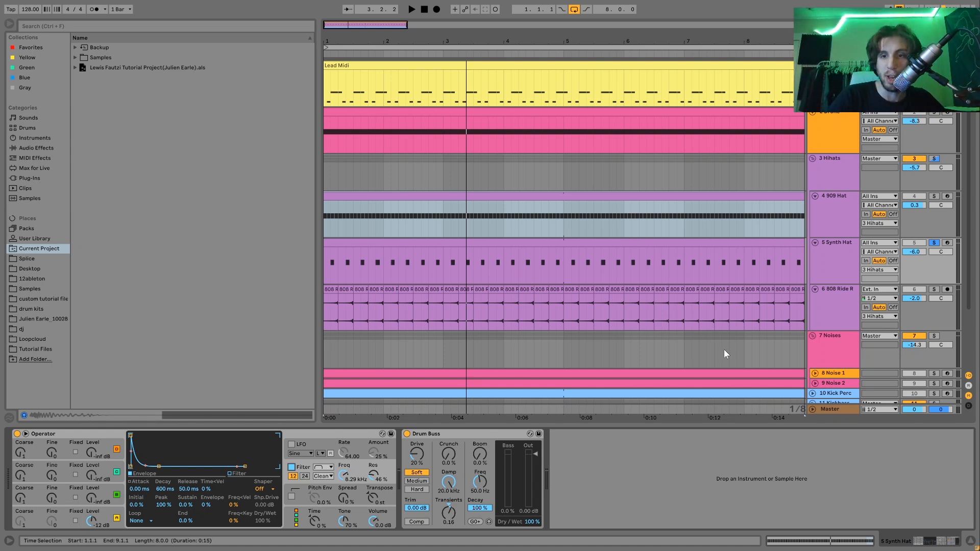
- Solo the 808 Ride track in place of the Synth Hat and play it, and unsolo it for a full-mix playback
left_click(934, 288)
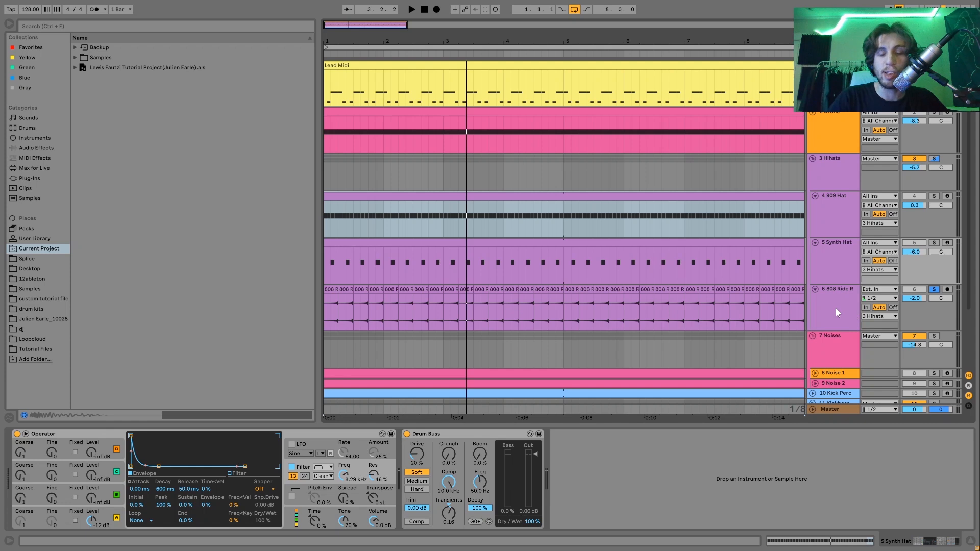
left_click(835, 308)
key("space")
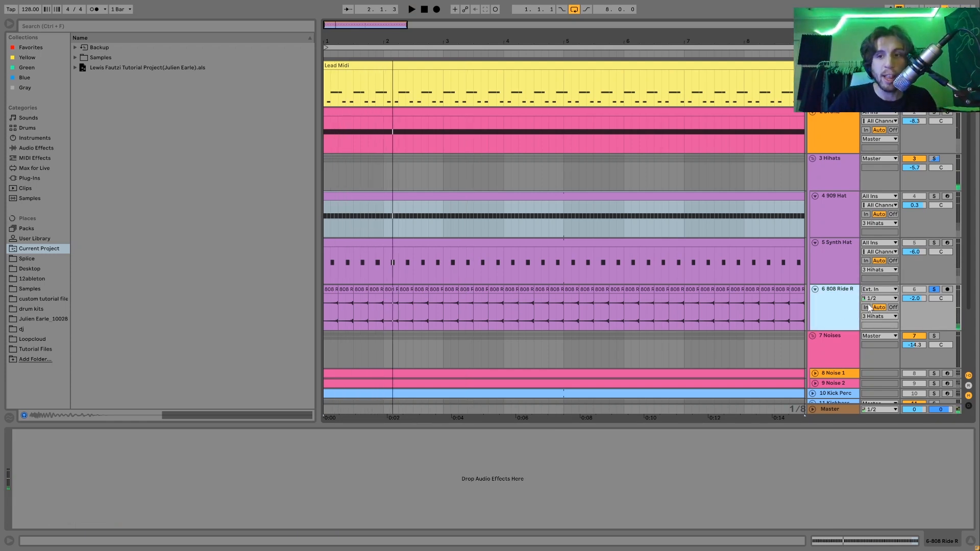
left_click(932, 291)
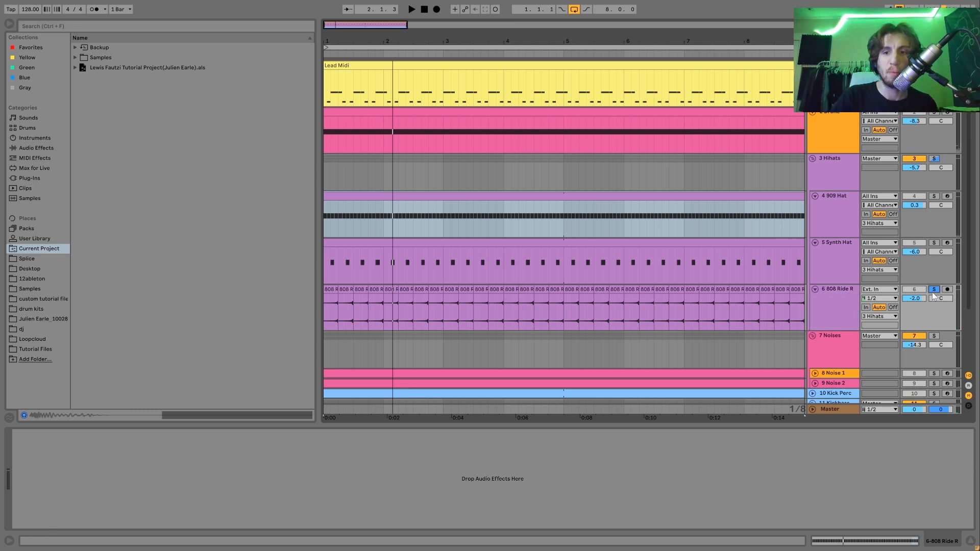
key("space")
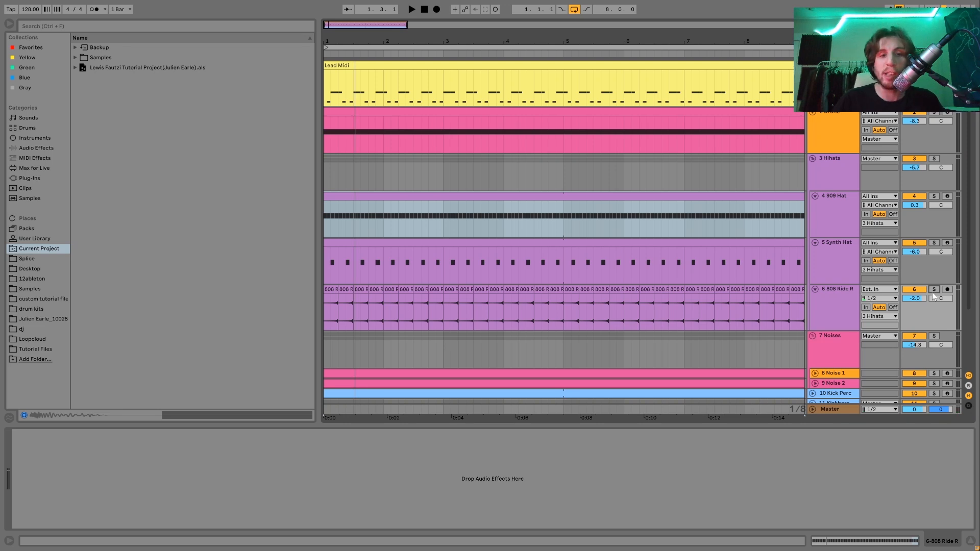
- Play the full mix and compare it with the 808 Ride track muted and reactivated
key("space")
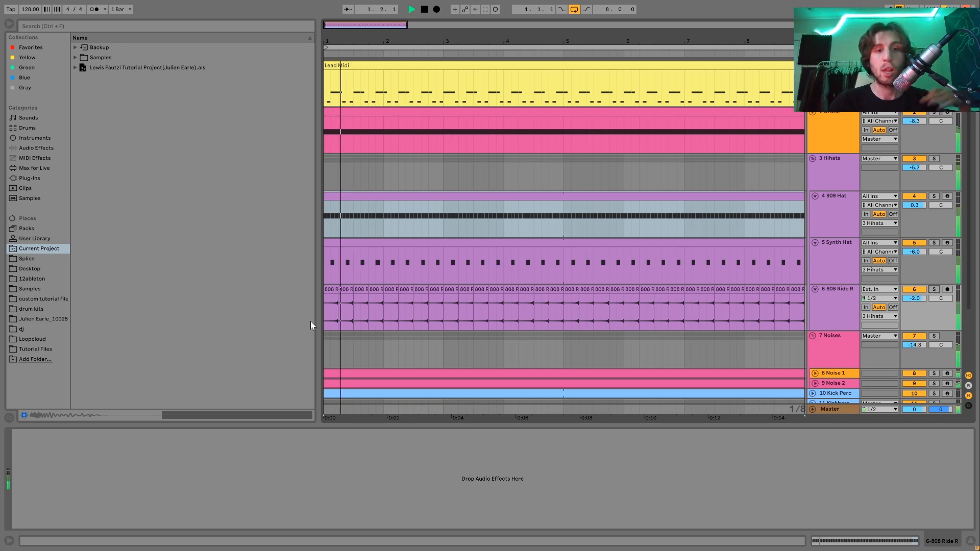
key("space")
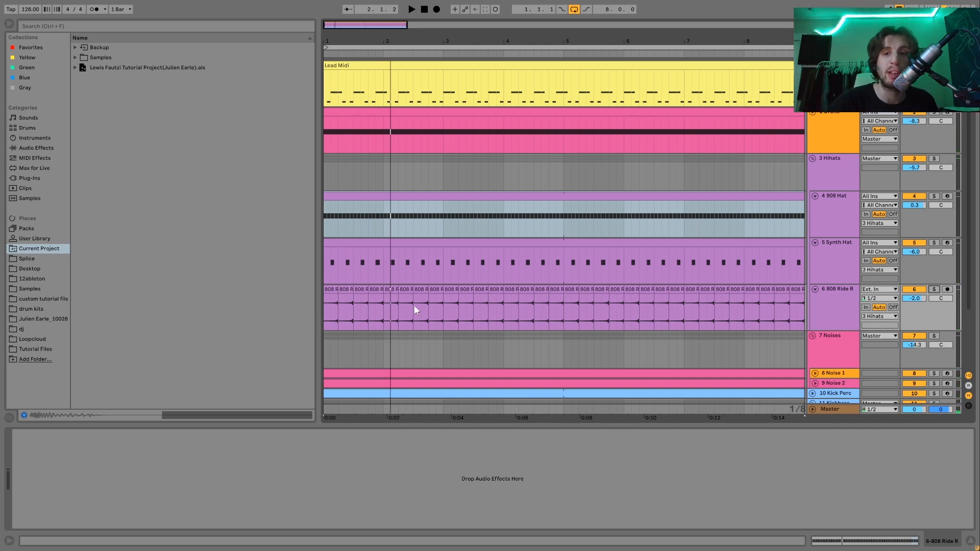
left_click(912, 289)
key("space")
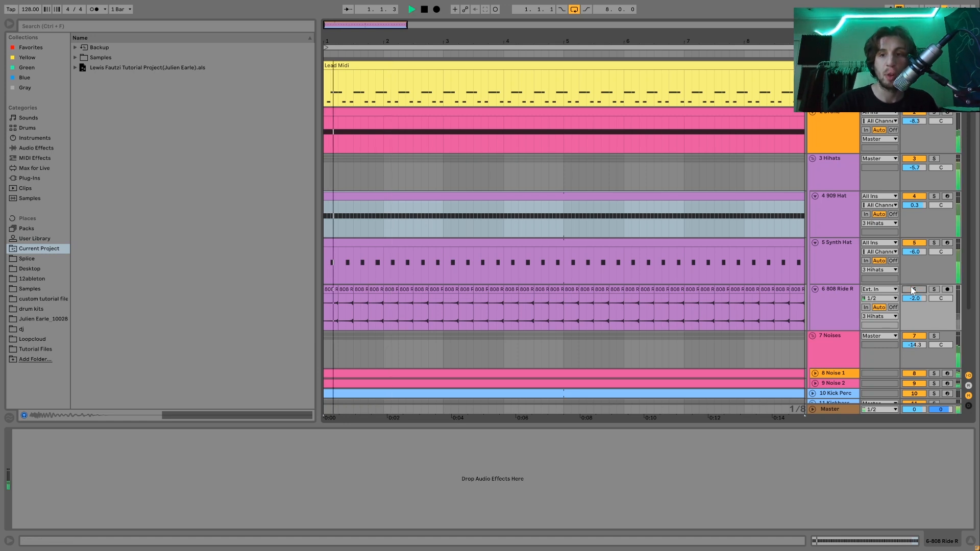
key("space")
left_click(913, 290)
key("space")
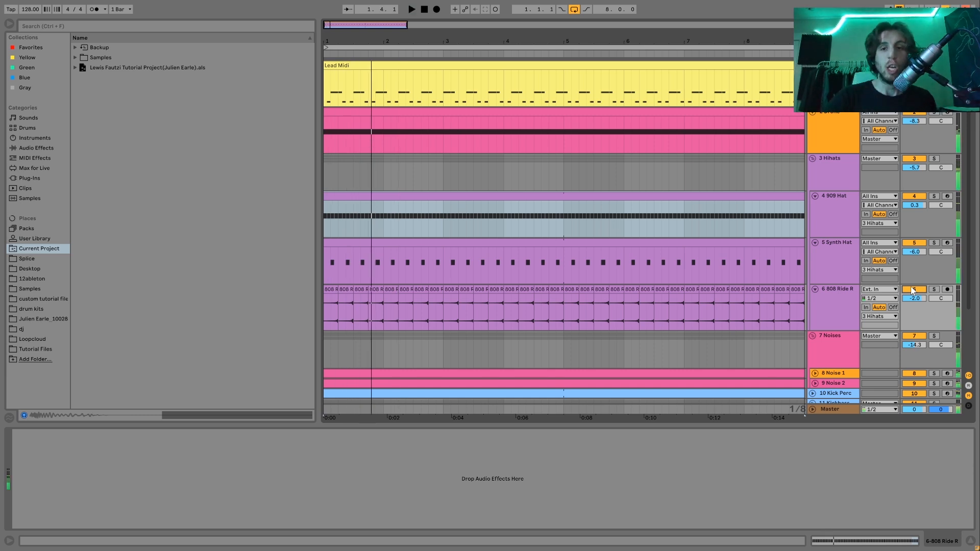
- Solo the Hihats group and play it with its Drum Buss and Reverb switched off
left_click(817, 171)
left_click(934, 159)
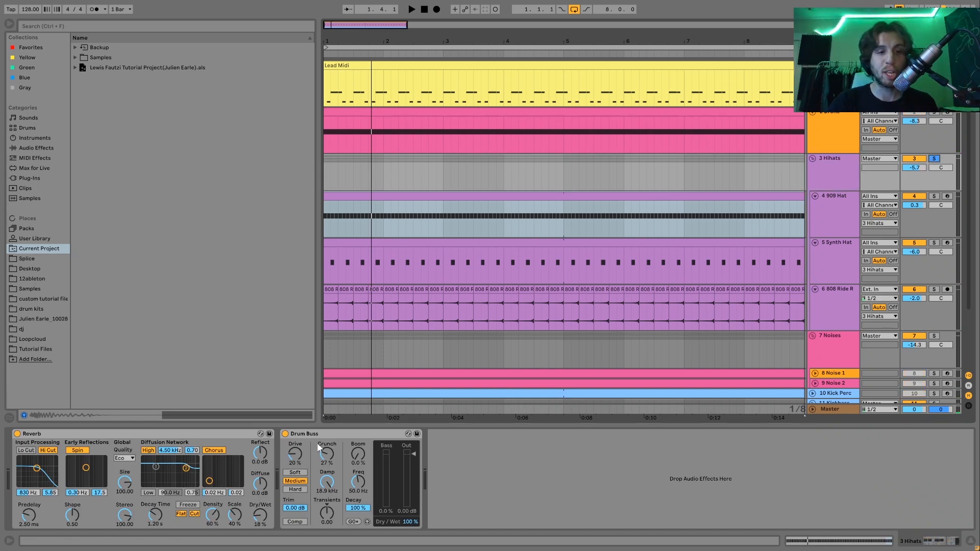
left_click(286, 433)
left_click(17, 434)
key("space")
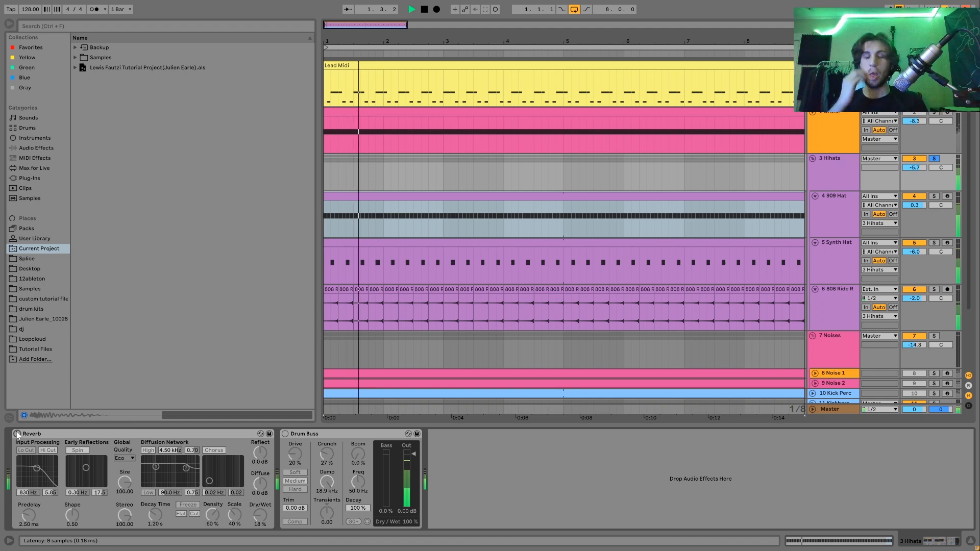
key("space")
key("space")
key("space")
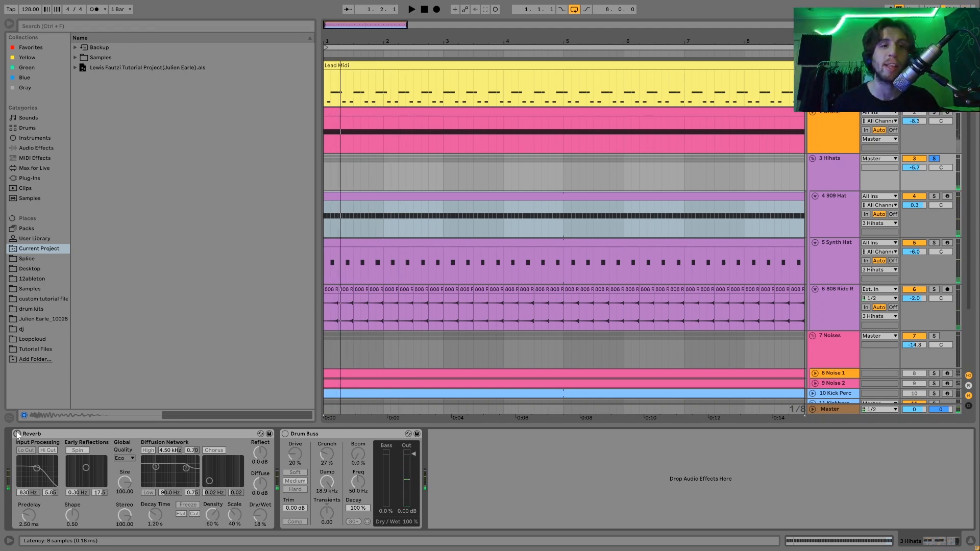
- Play the Hihats group with Reverb back on, restore Drum Buss, and unsolo the group for a full-mix playback
left_click(17, 434)
key("space")
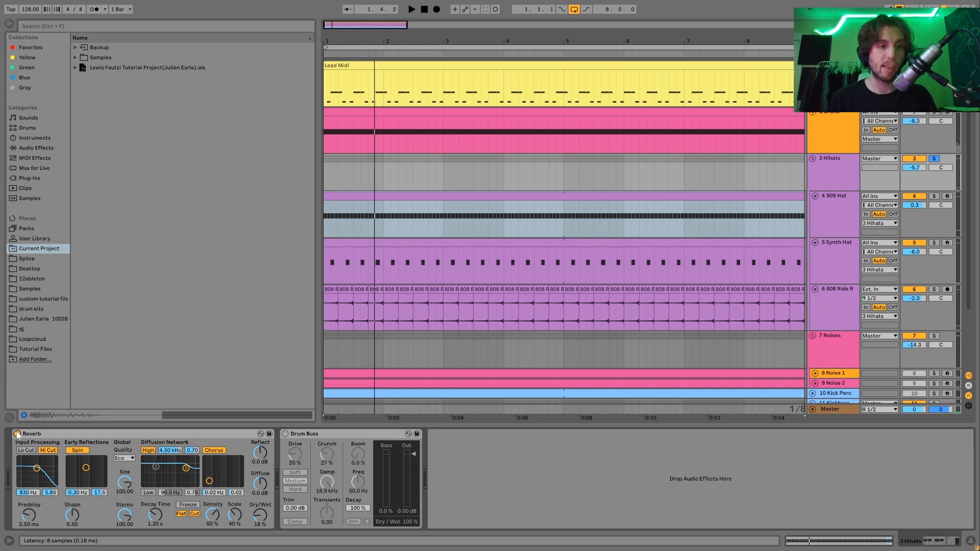
key("ctrl+z")
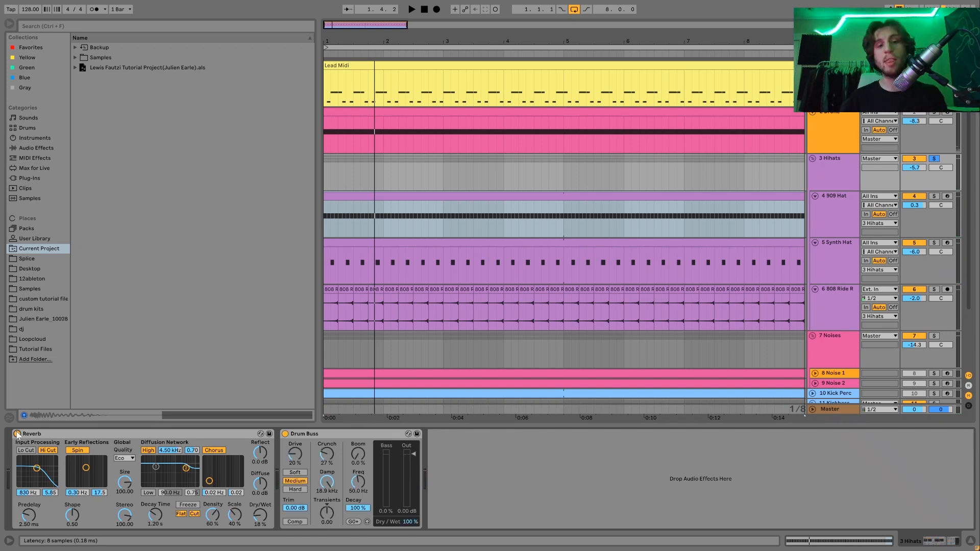
left_click(932, 162)
key("space")
key("space")
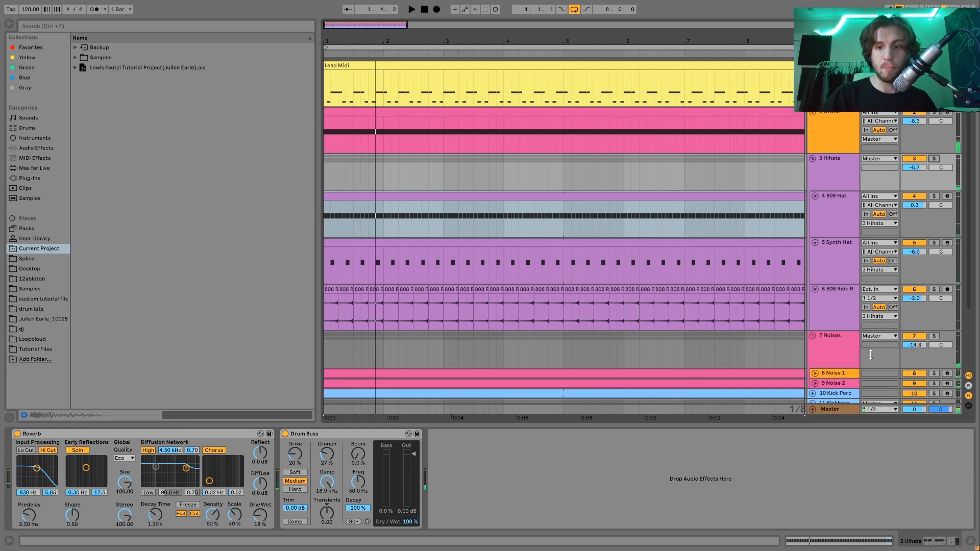
- Solo and play the Noise 1 track, unfold it, and show its device chain
scroll(870, 354, "down", 5)
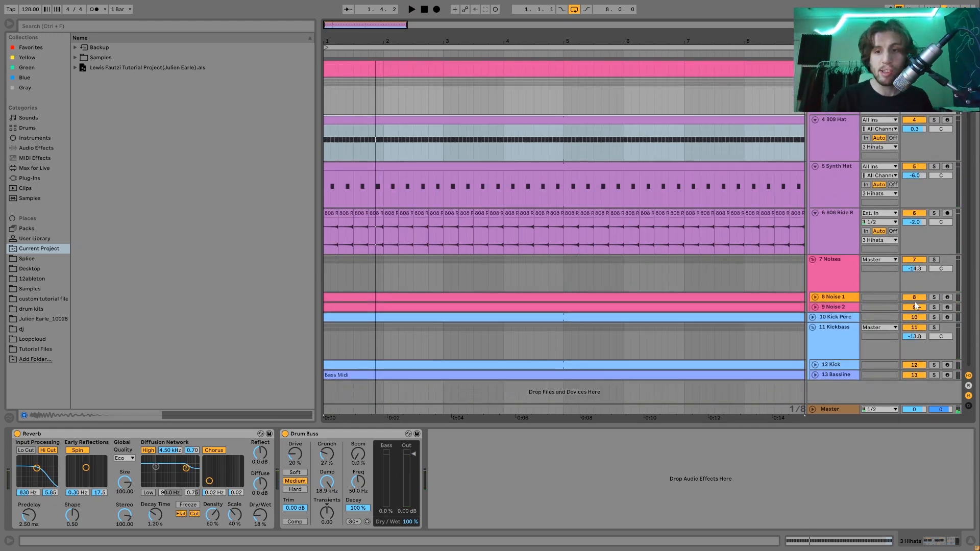
left_click(934, 297)
key("space")
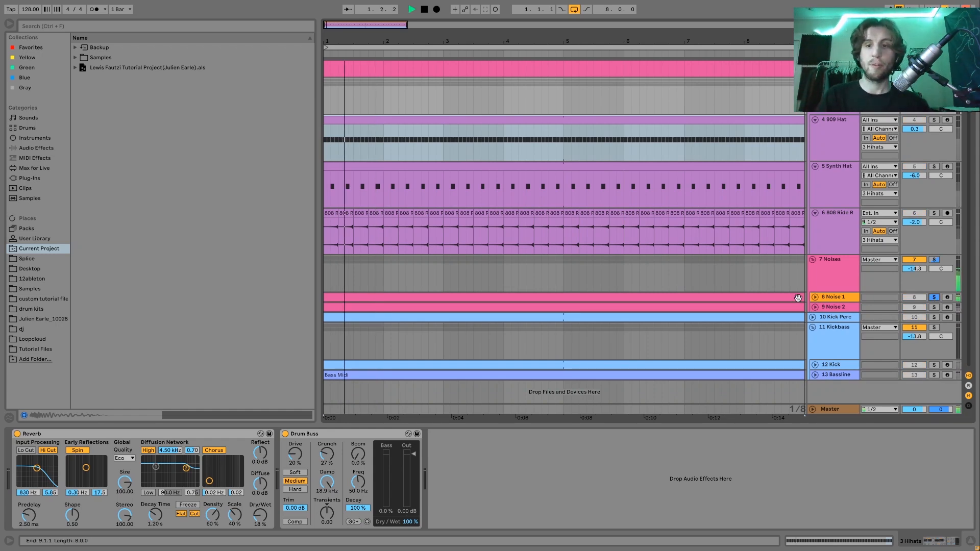
left_click(815, 297)
left_click(830, 298)
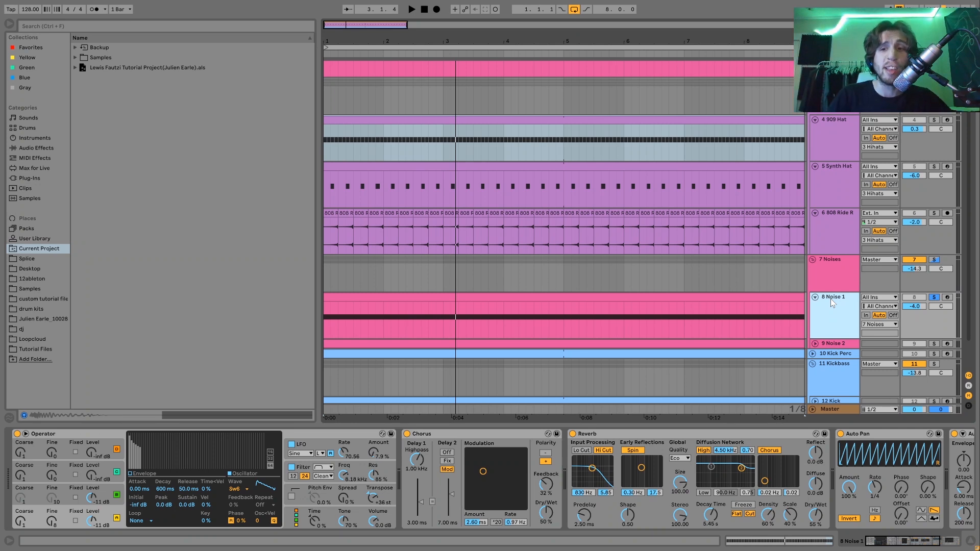
- Unsolo Noise 1 and play the full mix to hear the noise layer in context
left_click(934, 297)
scroll(936, 300, "up", 3)
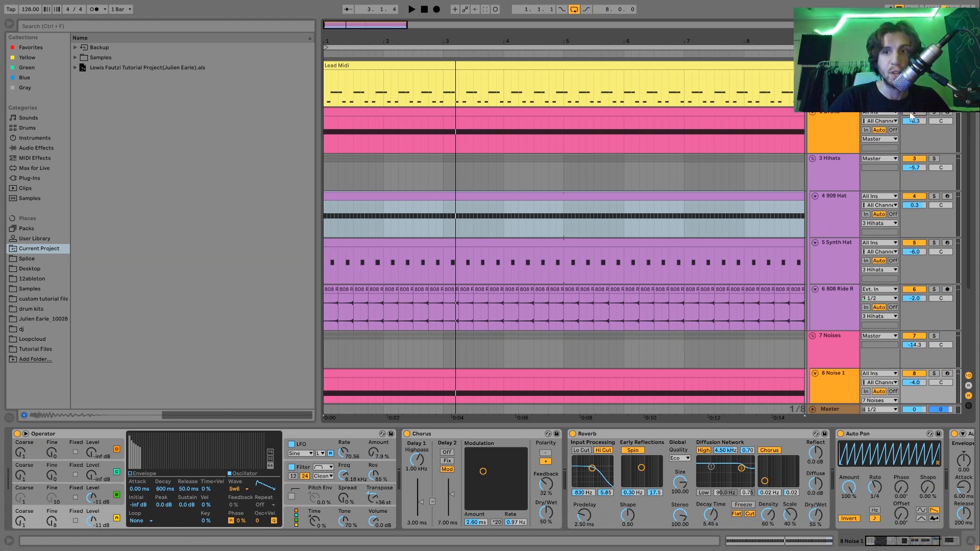
key("space")
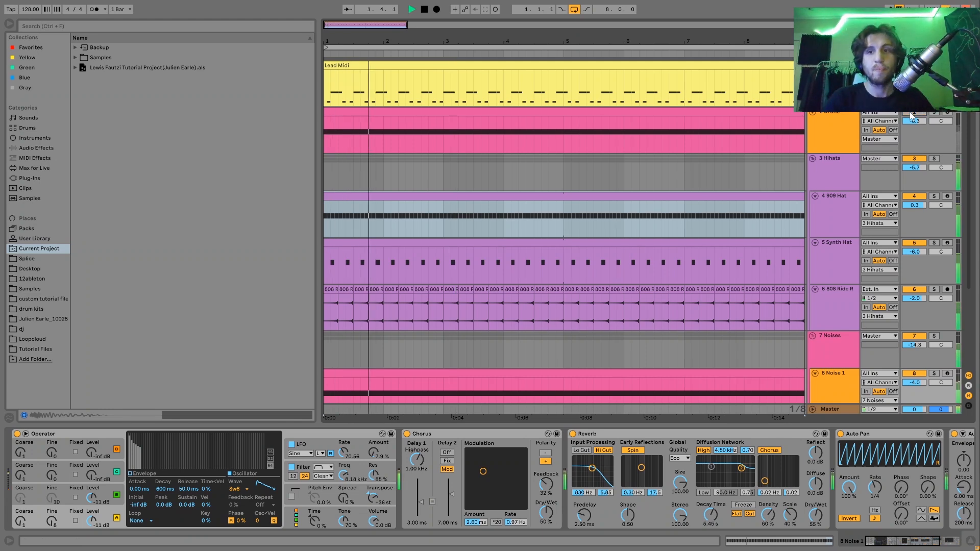
key("space")
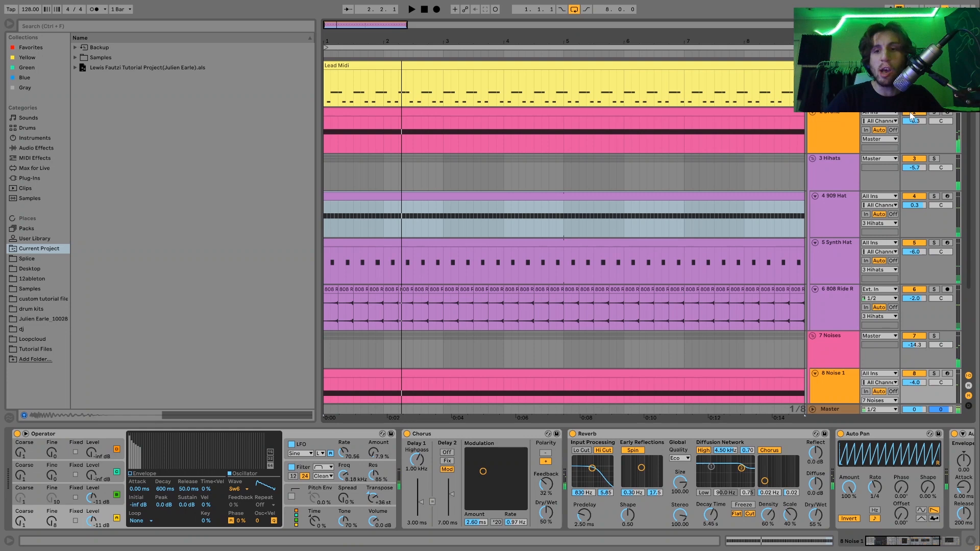
- Solo Noise 1 again, select its clip, and play it while examining Operator's third oscillator with the NoW waveform
scroll(909, 115, "down", 1)
scroll(828, 331, "down", 4)
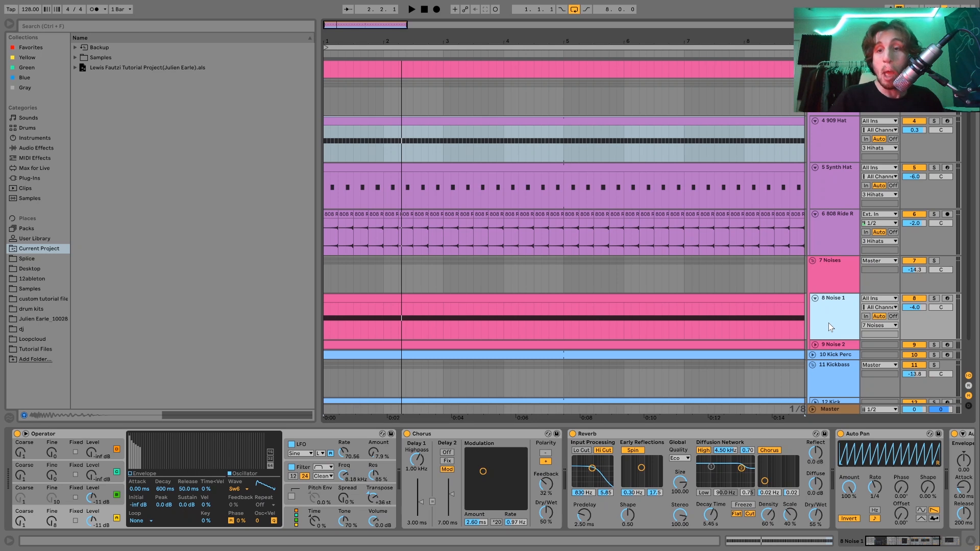
left_click(933, 299)
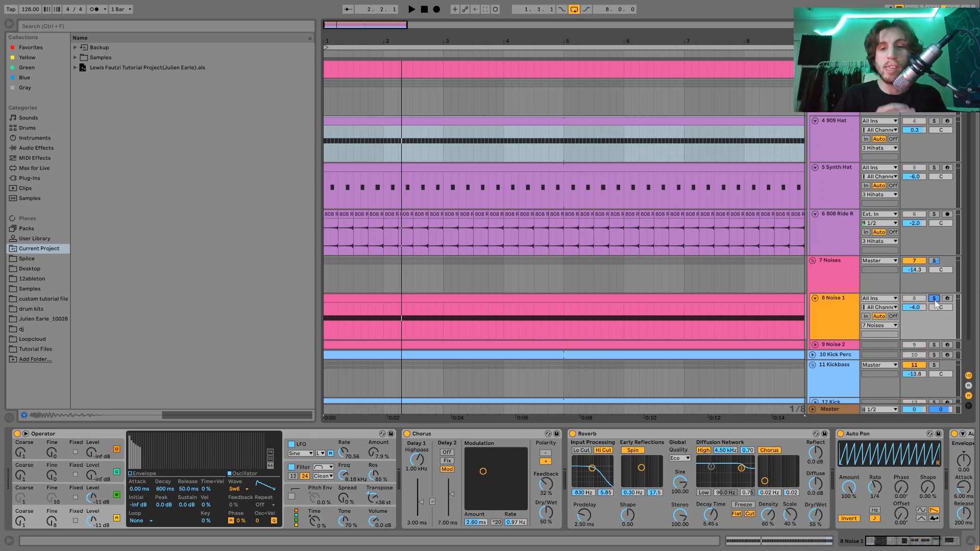
left_click(651, 297)
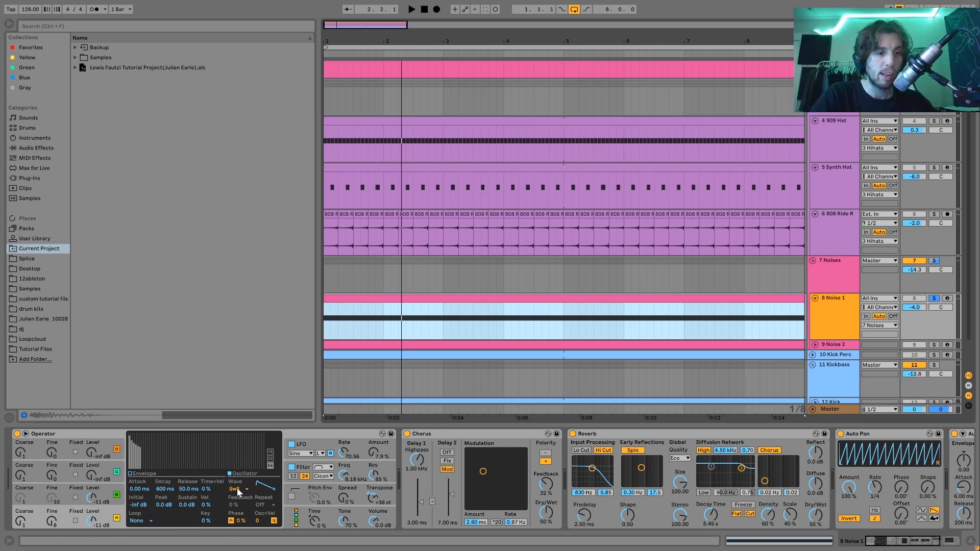
left_click(105, 489)
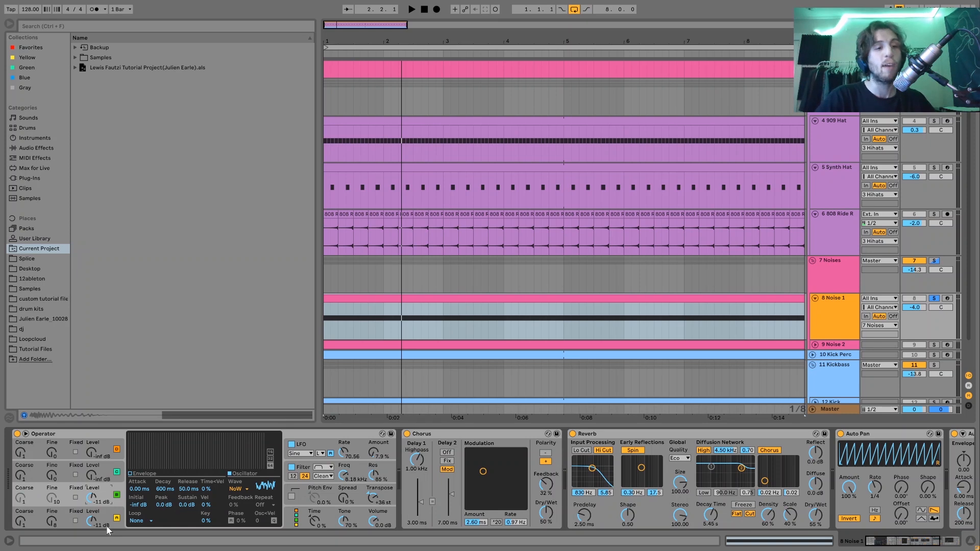
key("space")
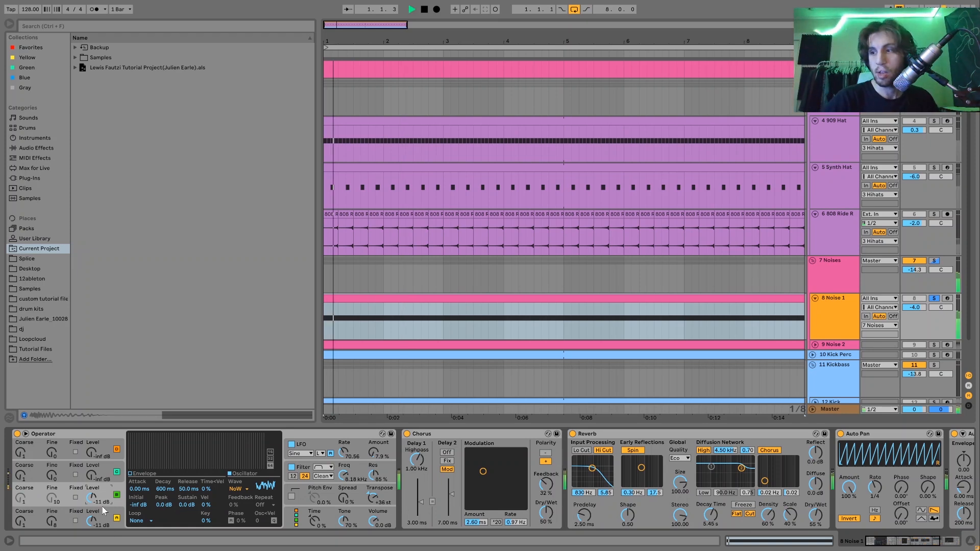
key("space")
- Show the filter settings in Noise 1's Operator and compare its sound with the filter switched off and on again
left_click(306, 469)
left_click(292, 467)
key("space")
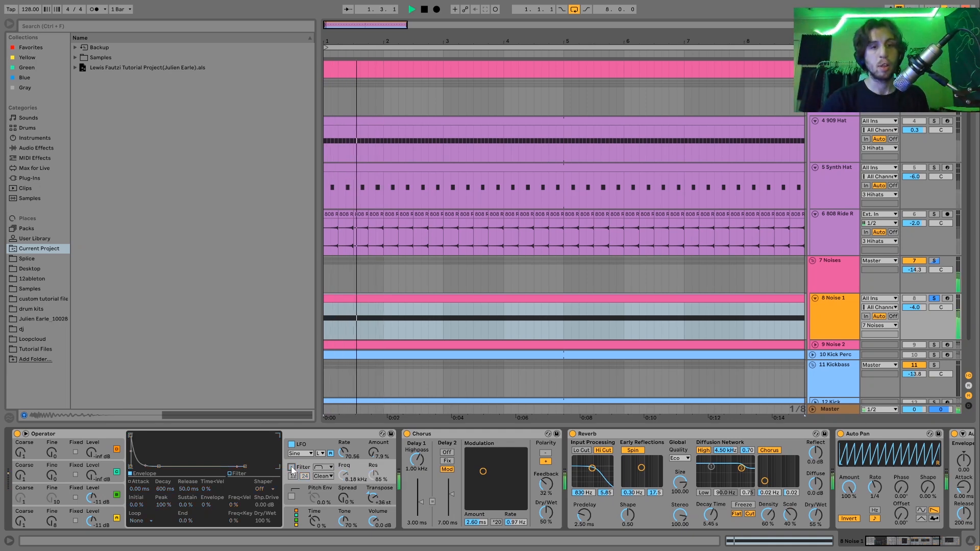
left_click(291, 467)
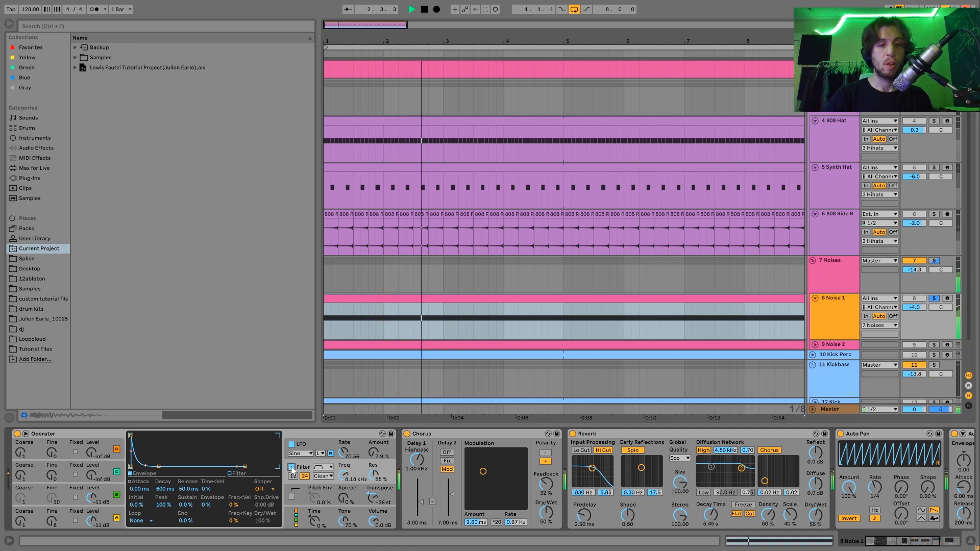
key("space")
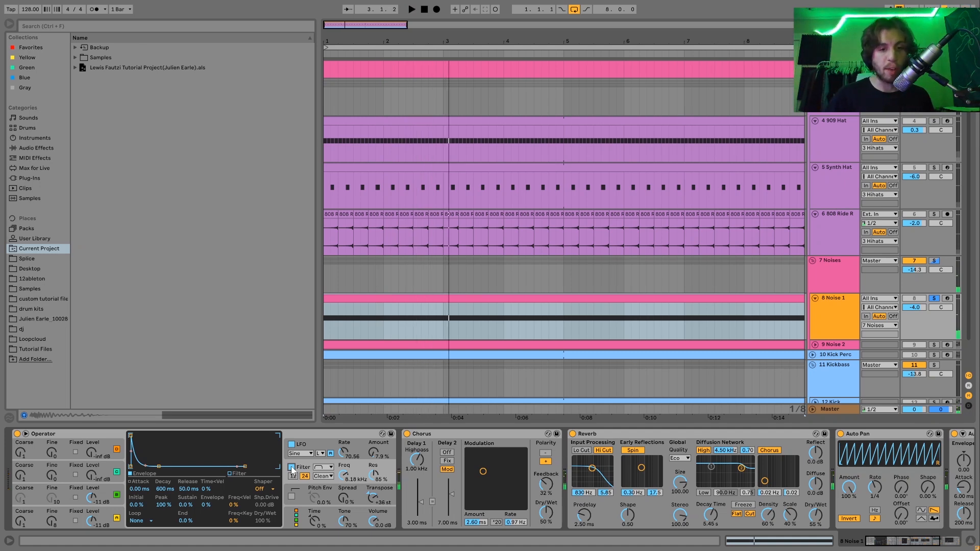
- Examine the LFO settings in Noise 1's Operator and its Chorus, Reverb, Auto Pan and Auto Filter effects while playing the track
left_click(310, 448)
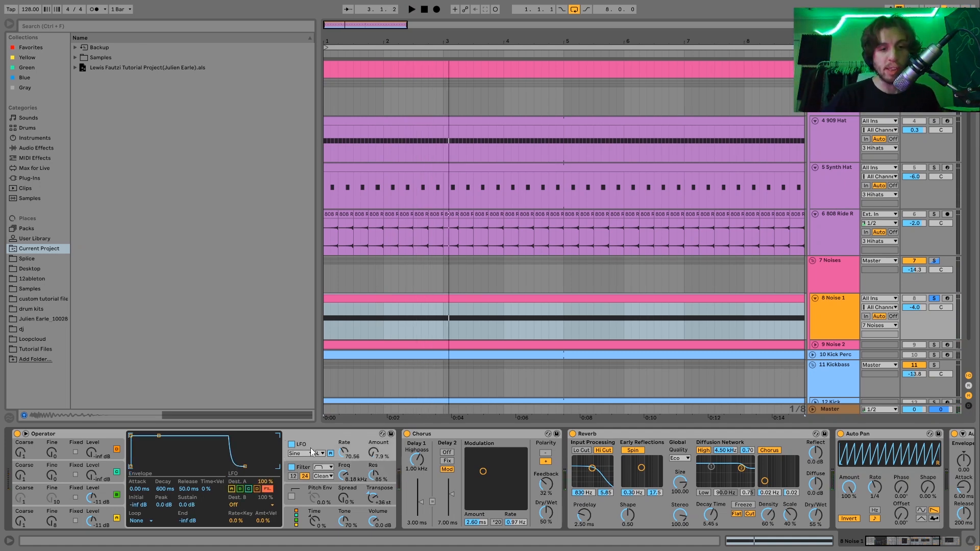
left_click(269, 491)
key("space")
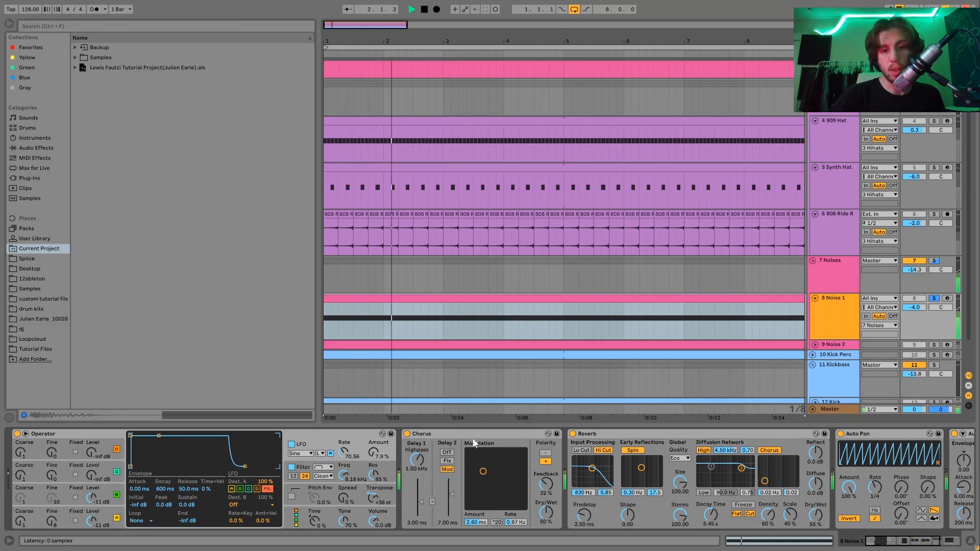
key("space")
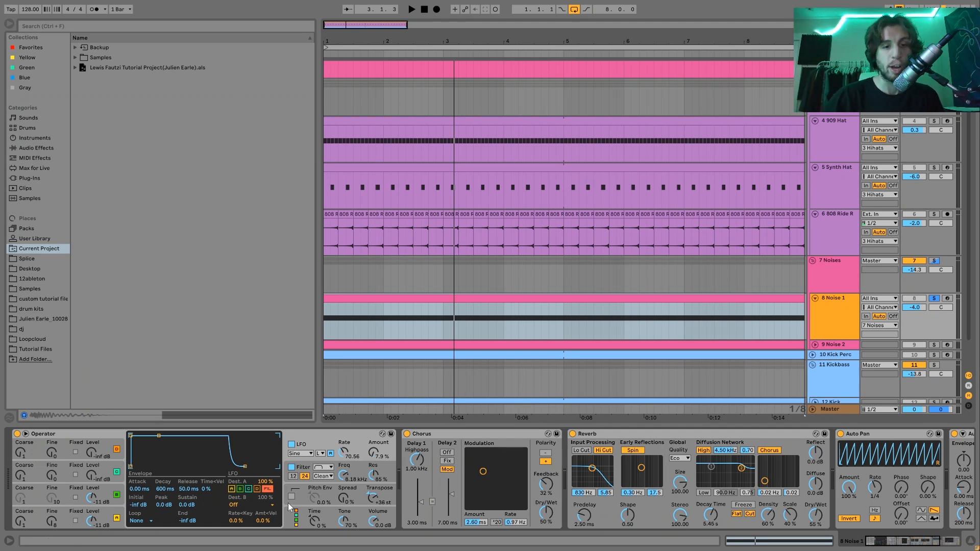
scroll(338, 473, "right", 5)
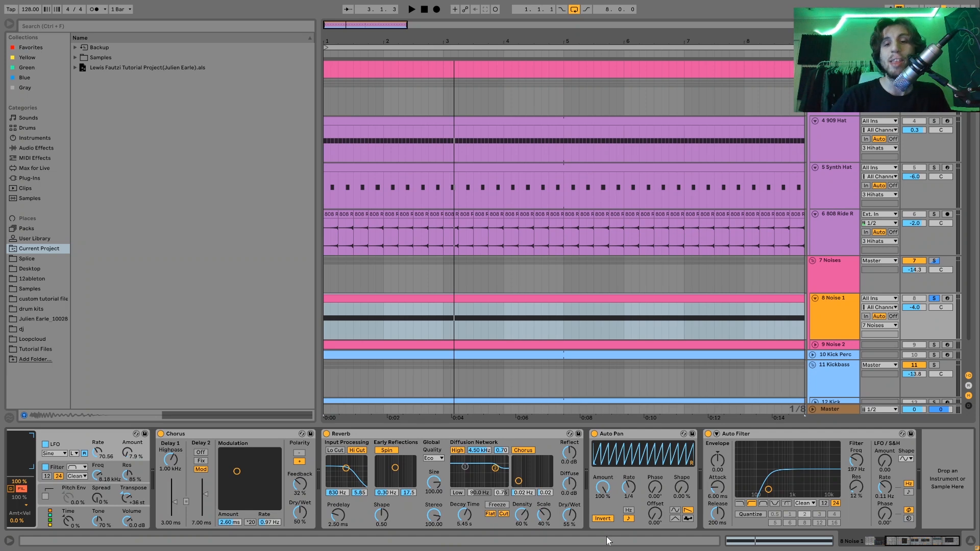
key("space")
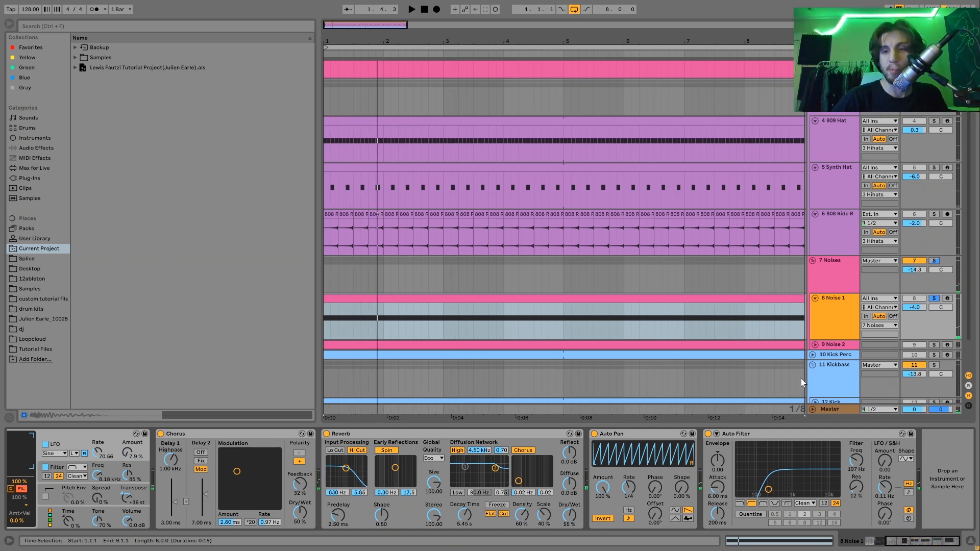
- Solo the Noise 2 track in place of Noise 1, play it, show its devices, and unfold the track
left_click(934, 344)
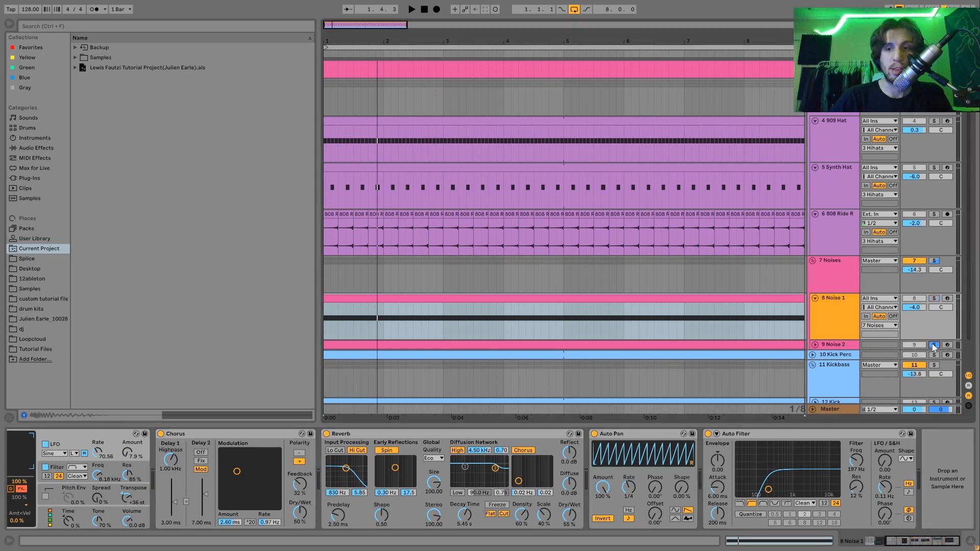
key("space")
left_click(825, 341)
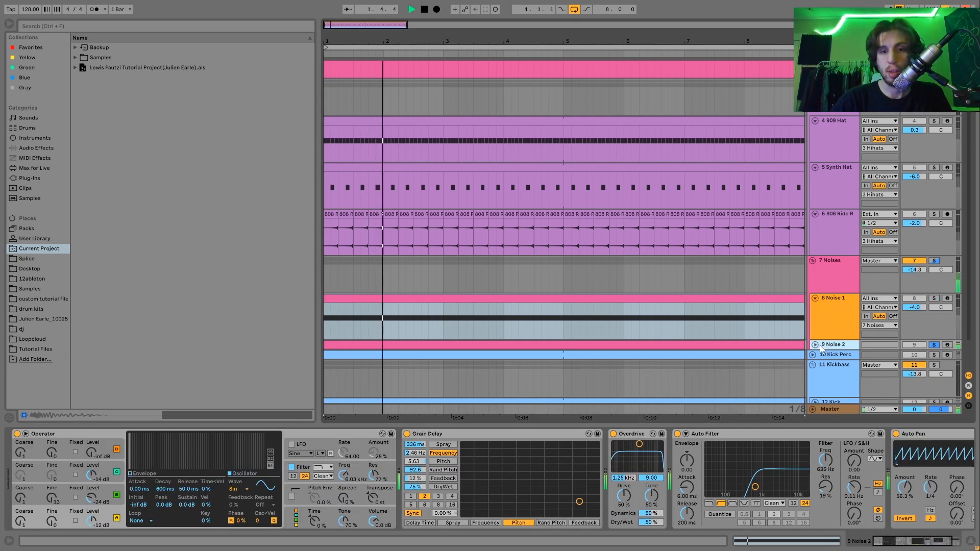
left_click(815, 345)
key("space")
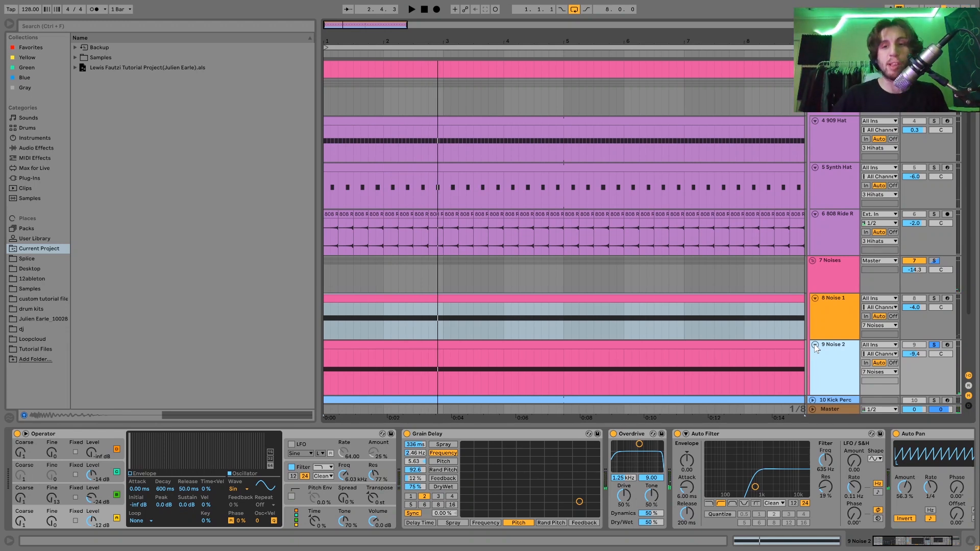
- Solo the Noises group to play both noise layers together, and return to Noise 2 alone with its devices shown
left_click(934, 262)
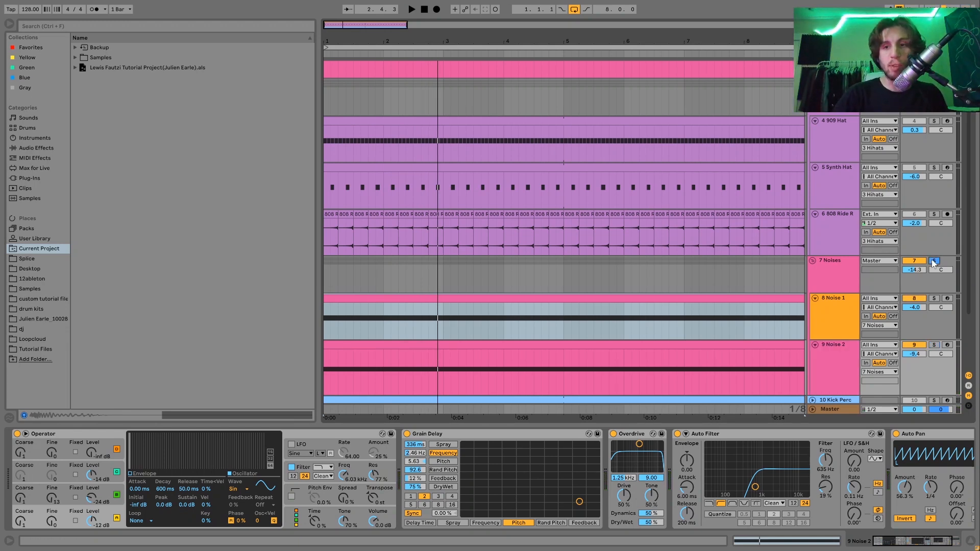
key("space")
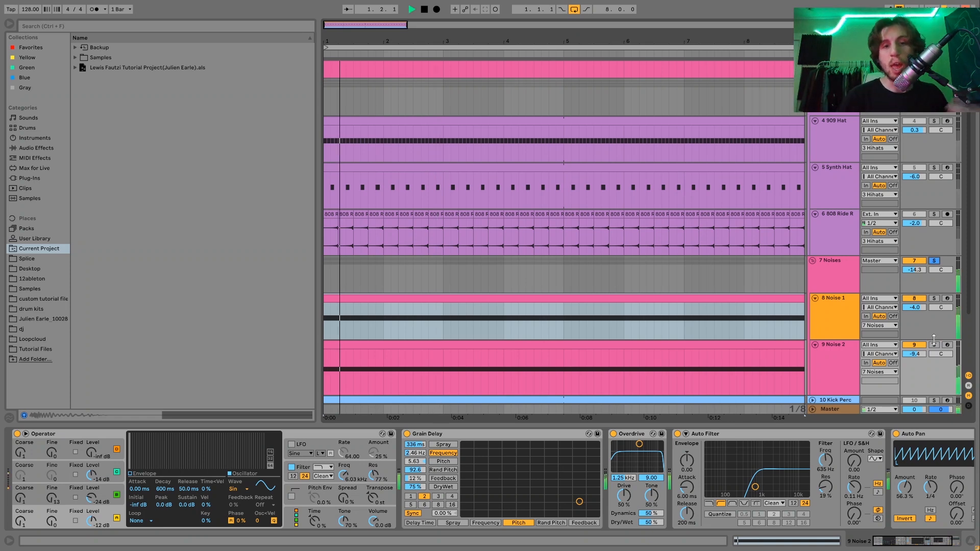
left_click(932, 345)
left_click(822, 359)
key("space")
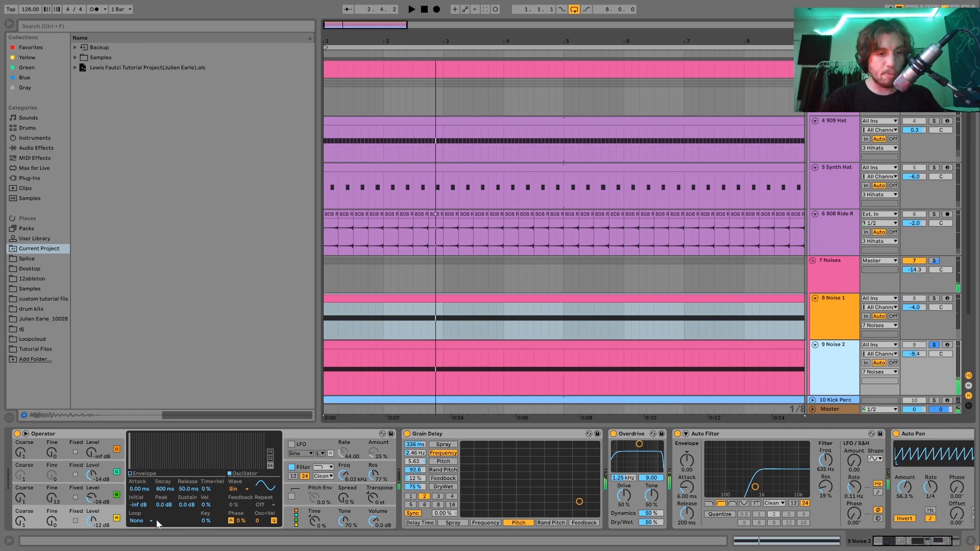
- Show the settings of oscillators C and B in Noise 2's Operator and play the track
left_click(104, 490)
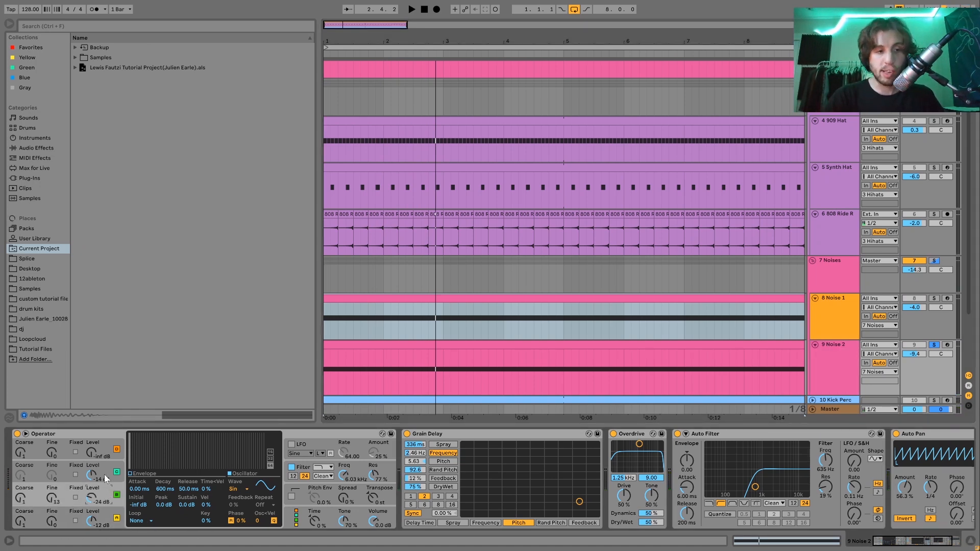
left_click(104, 473)
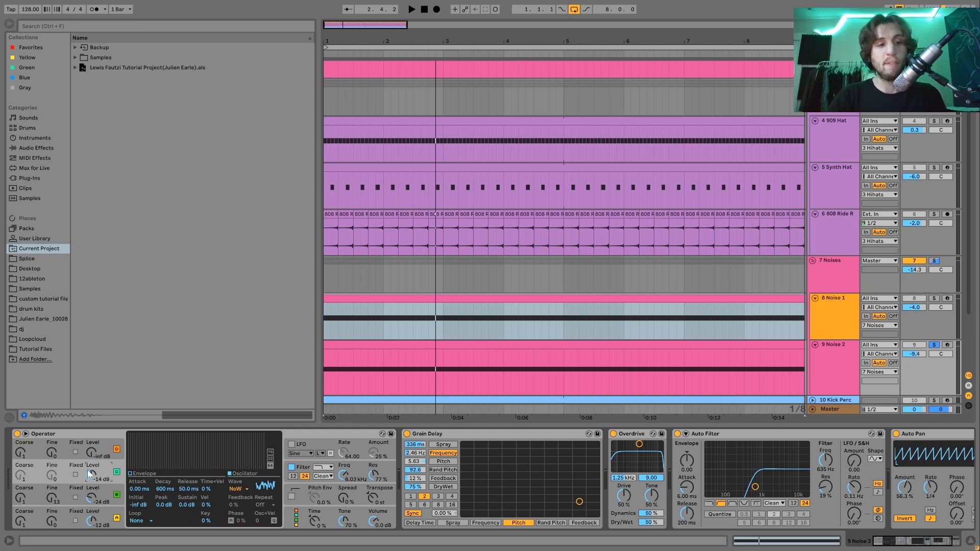
key("space")
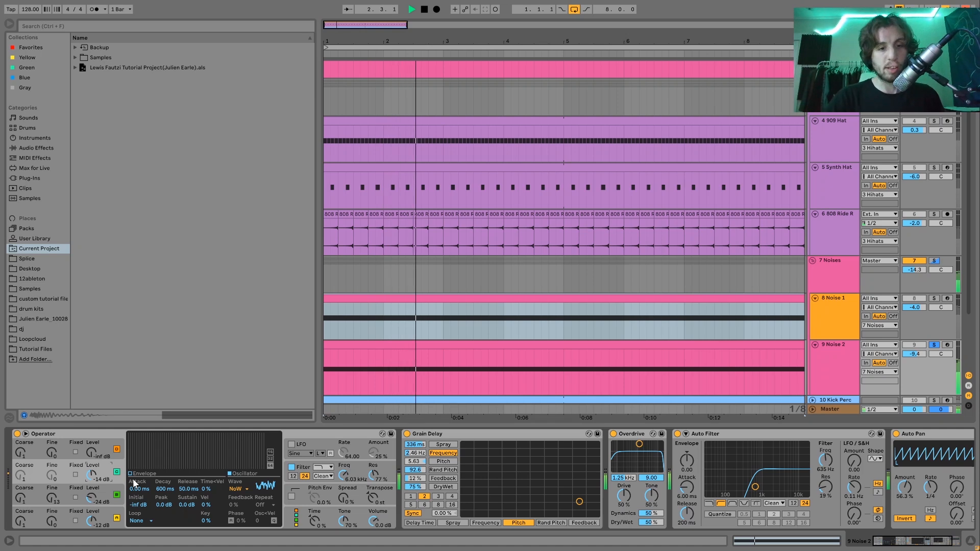
key("space")
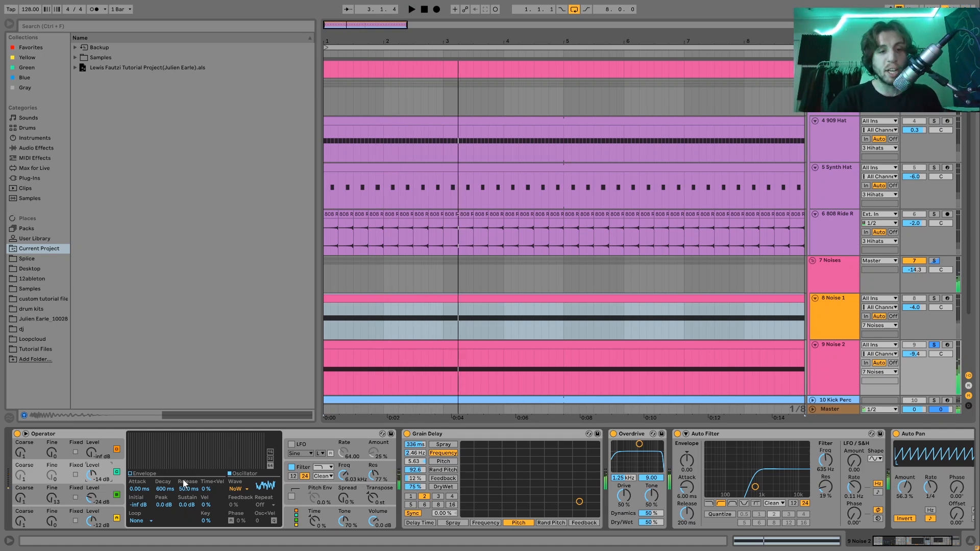
- Show the filter settings in Noise 2's Operator and compare its sound with the filter switched off and on again
left_click(299, 469)
left_click(291, 466)
key("space")
left_click(290, 466)
key("space")
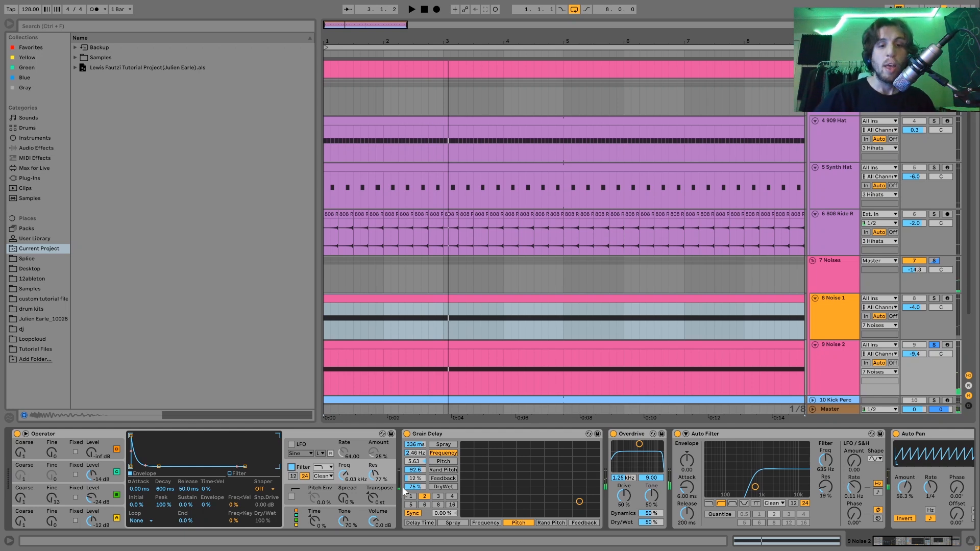
- Compare Noise 2's sound with the Grain Delay switched off and on again during playback
left_click(406, 434)
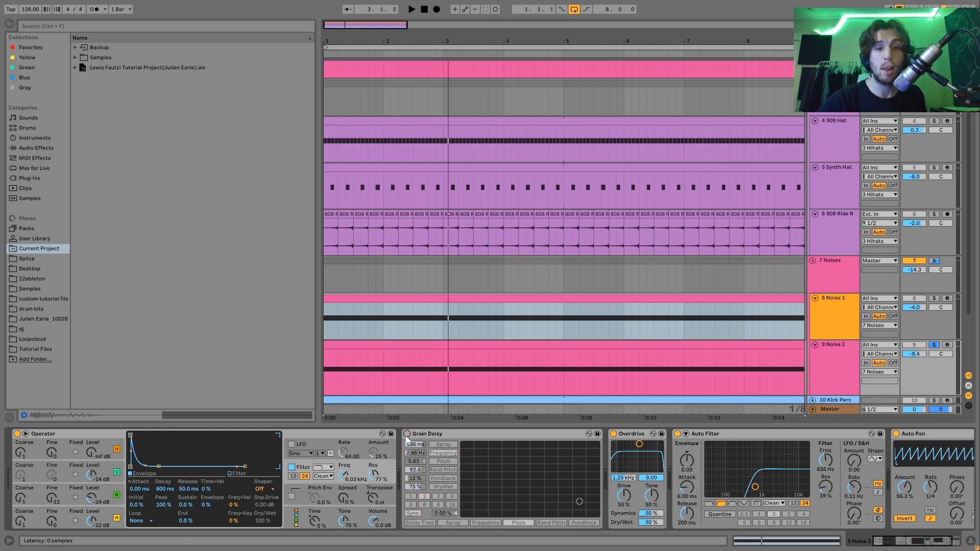
key("space")
left_click(407, 435)
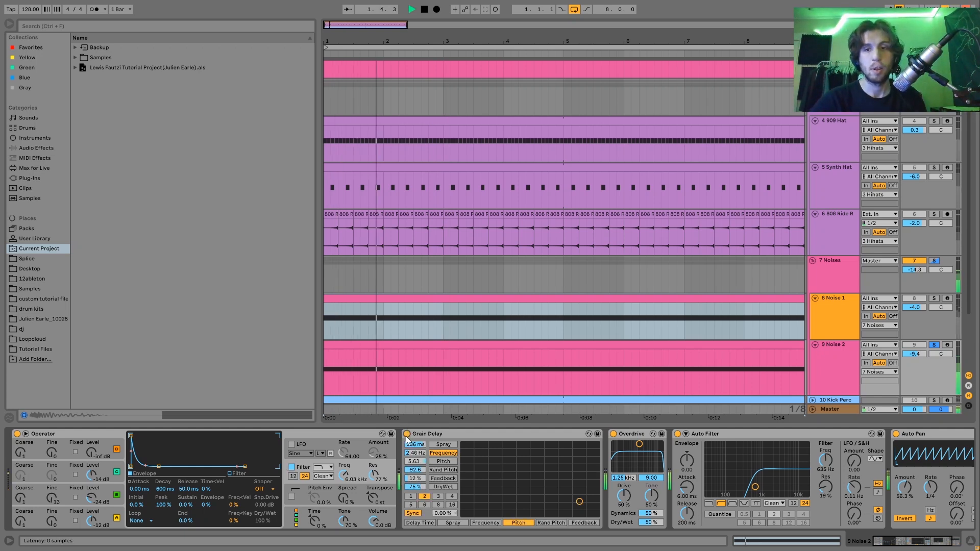
key("space")
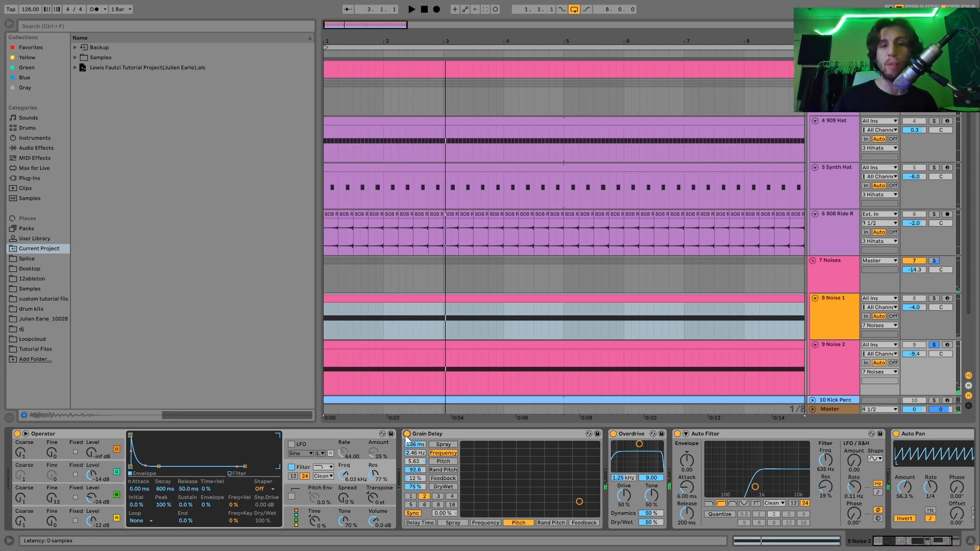
key("space")
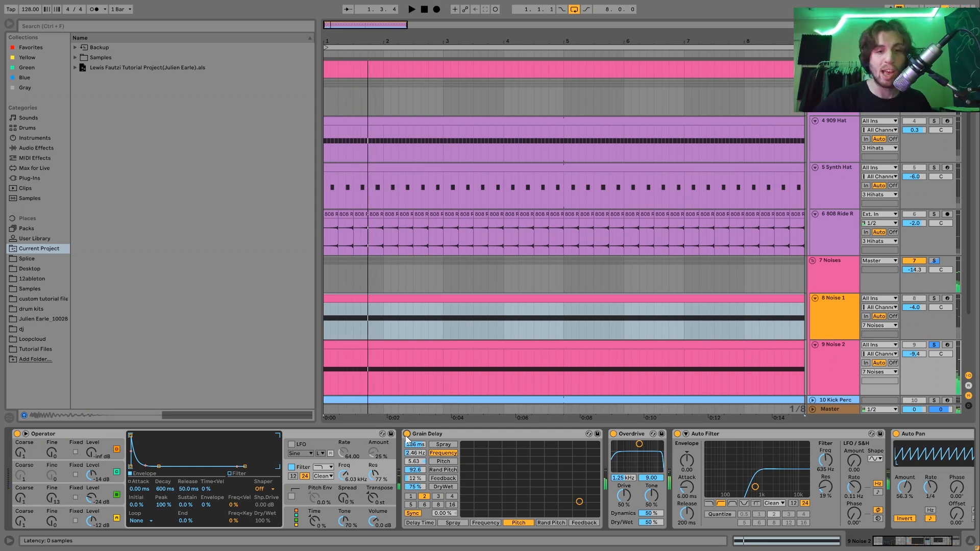
- Try a much higher Grain Delay frequency on Noise 2 while playing, and undo the change
left_click_drag(415, 456, 415, 398)
key("space")
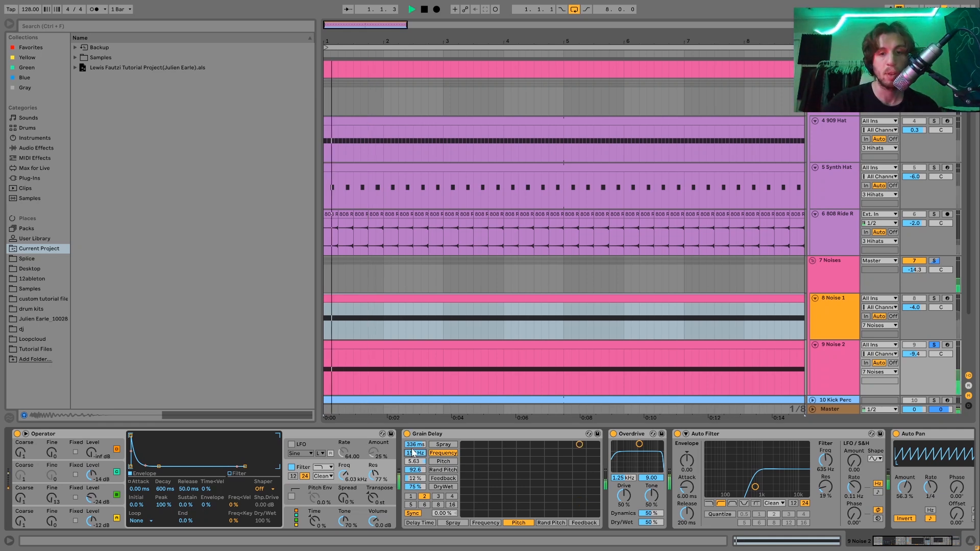
key("space")
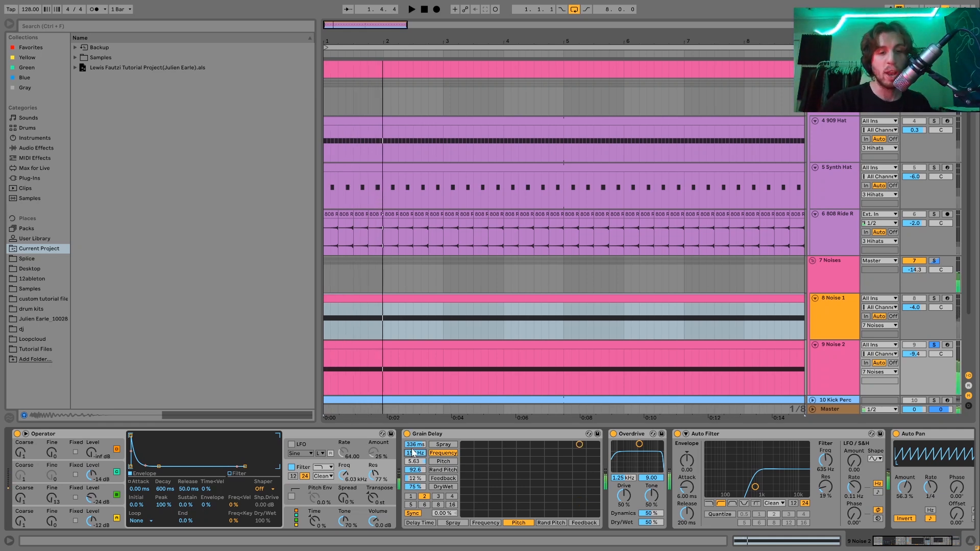
key("ctrl+z")
key("space")
key("space")
- Compare Noise 2's sound with the Overdrive switched off and on again during playback
scroll(483, 517, "down", 3)
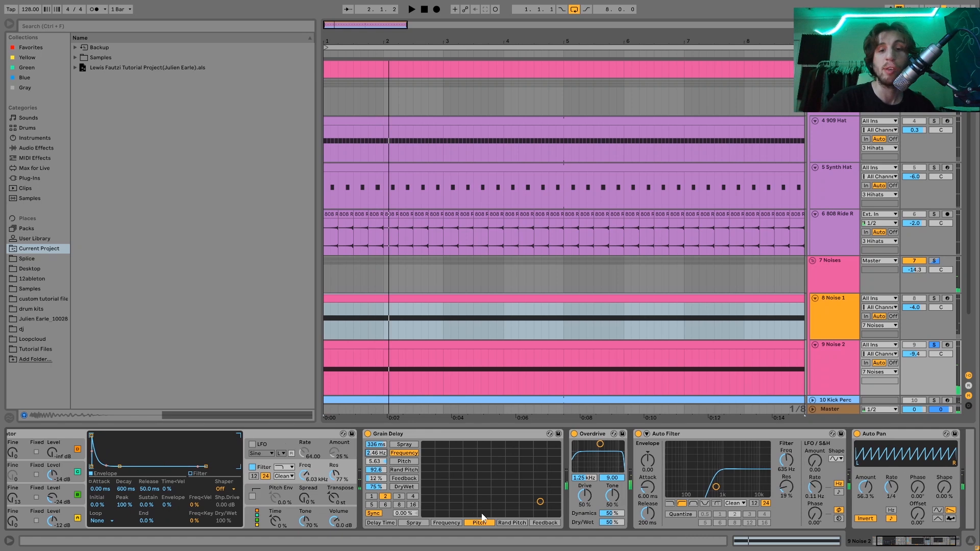
left_click(530, 434)
key("space")
left_click(530, 433)
key("space")
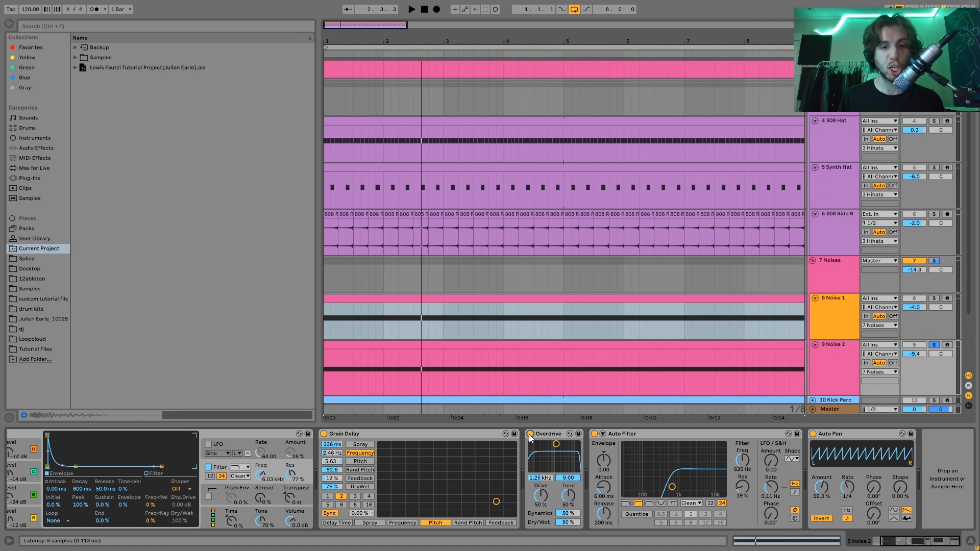
key("space")
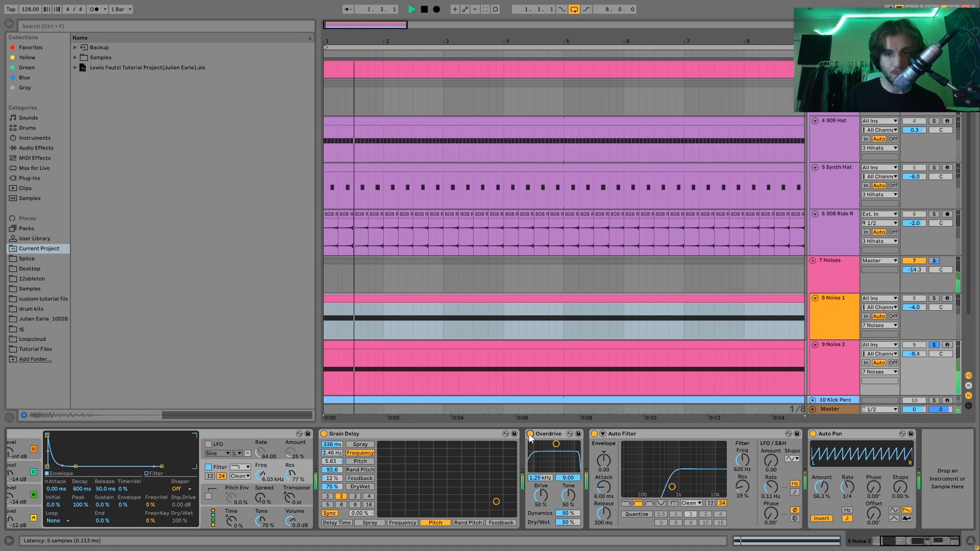
key("space")
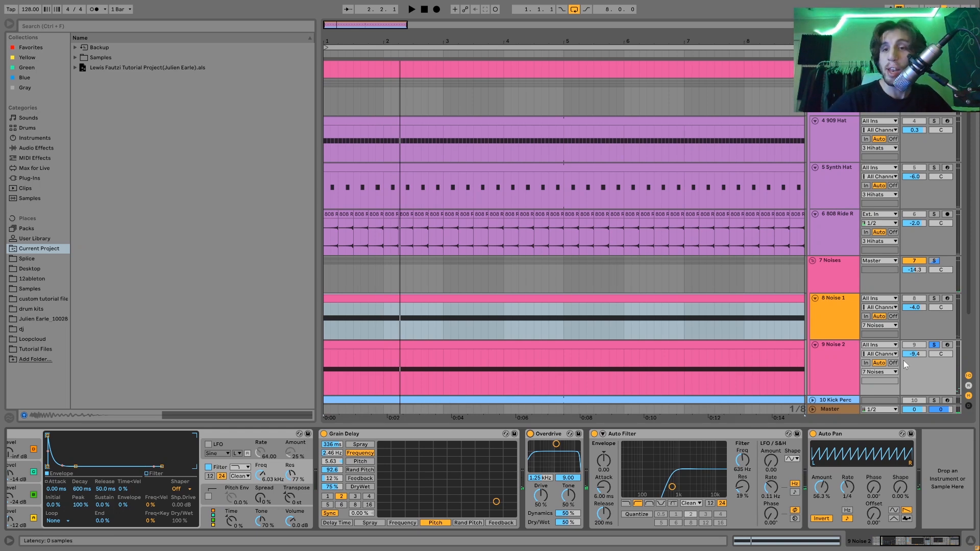
- Solo the Noises group, show its devices, and play it with Drum Buss, Auto Filter and EQ Eight switched off
left_click(934, 260)
left_click(843, 272)
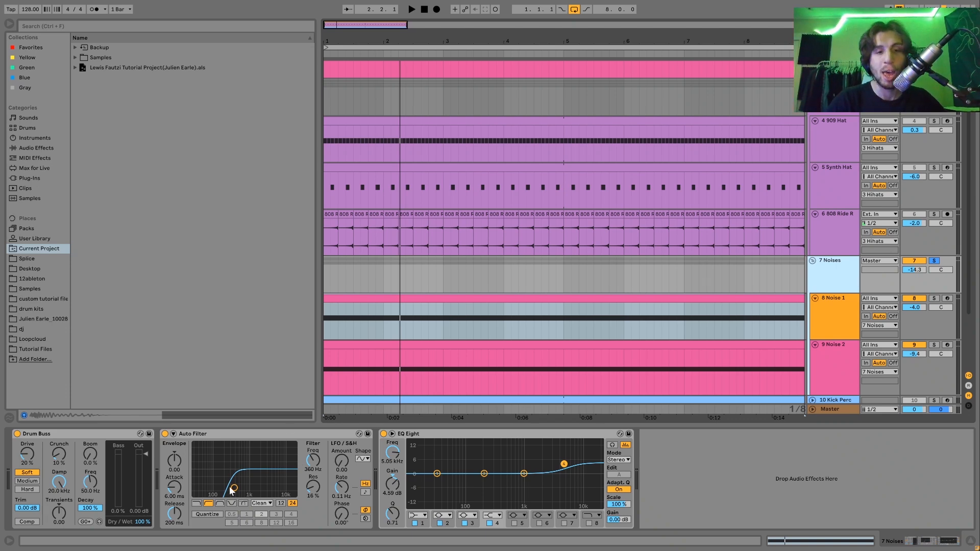
left_click(384, 434)
left_click(166, 434)
left_click(164, 434)
left_click(17, 434)
key("space")
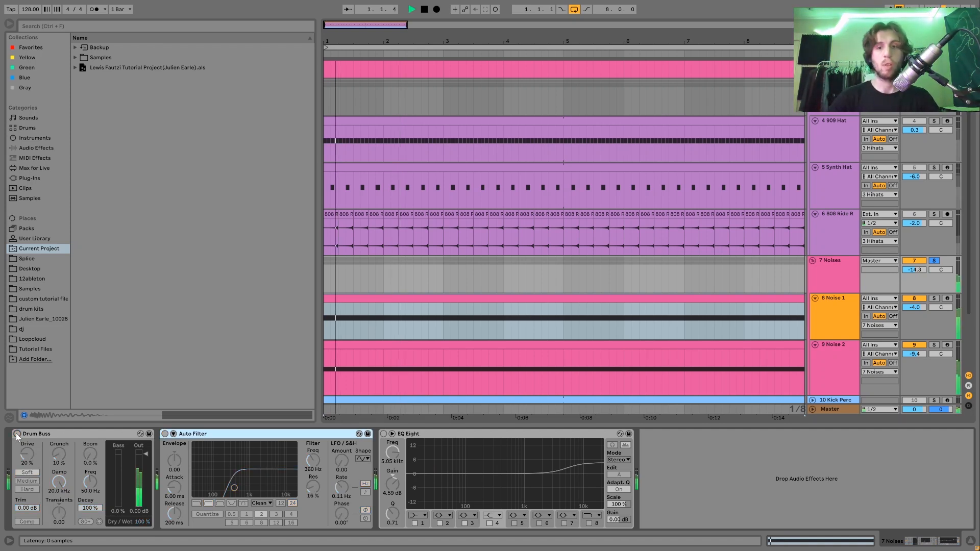
- Switch the Noises group's Drum Buss, Auto Filter and EQ Eight back on and play the processed sound
left_click(17, 434)
left_click(165, 434)
left_click(384, 434)
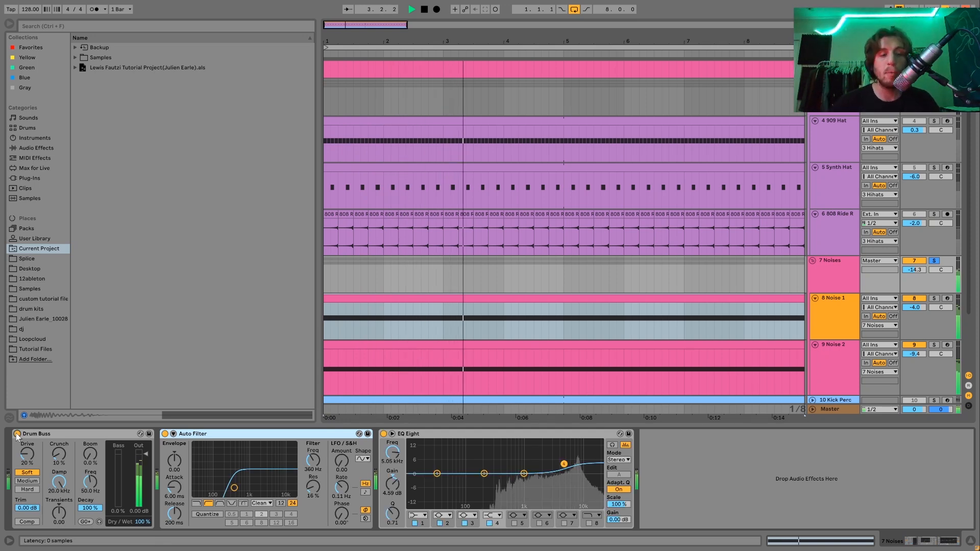
key("space")
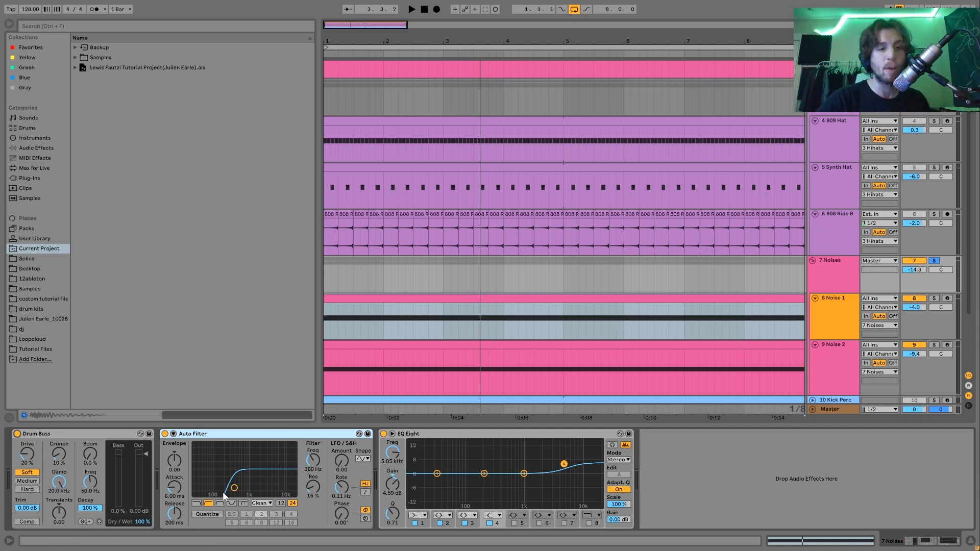
key("space")
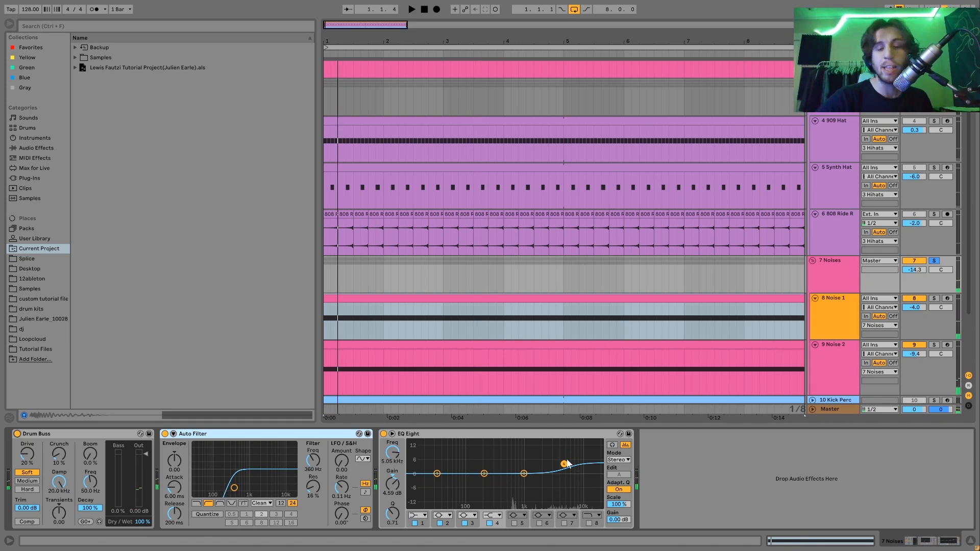
- Solo the Kick Perc track, unfold it, and play it with its devices shown
scroll(833, 312, "down", 3)
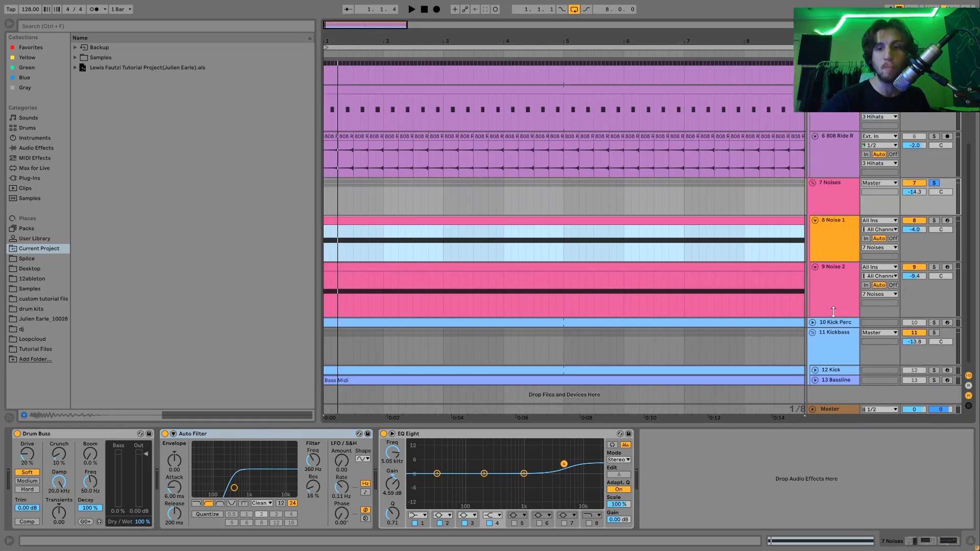
left_click(934, 317)
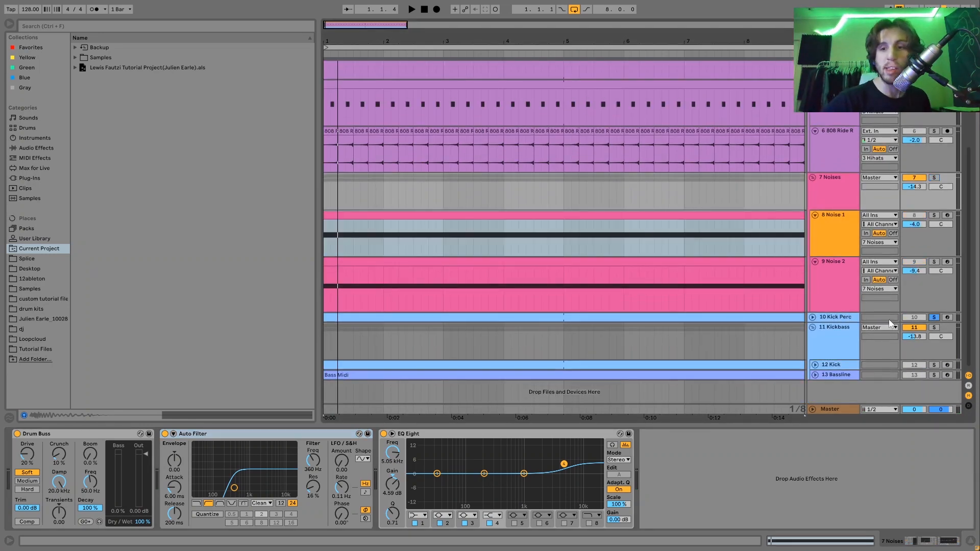
left_click(813, 317)
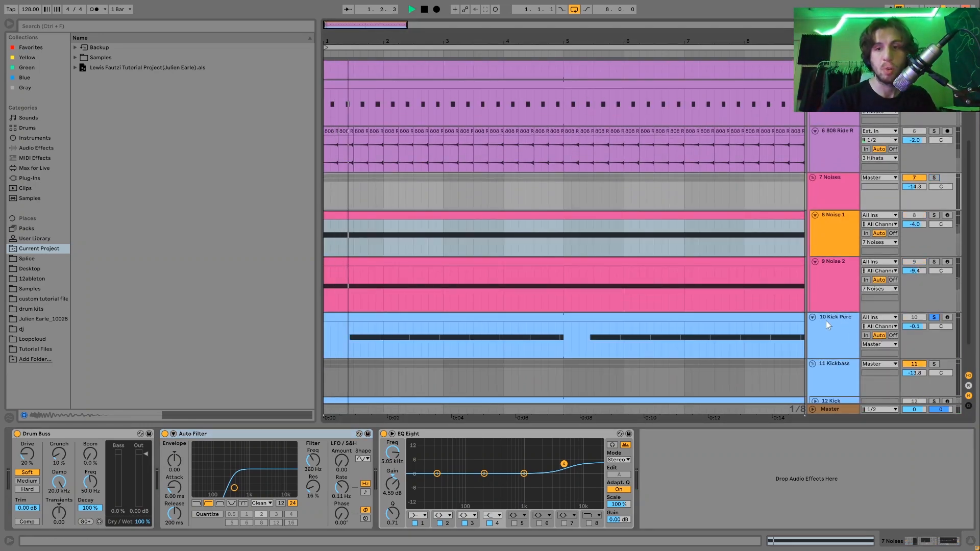
left_click(828, 320)
scroll(827, 320, "down", 1)
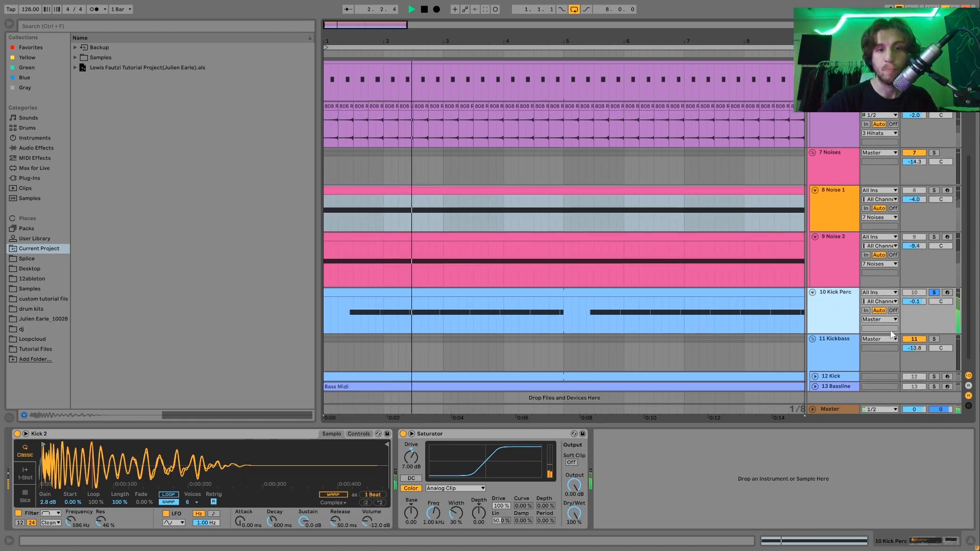
key("space")
- Solo the Kickbass group alongside Kick Perc to play both together, and return to Kick Perc alone
left_click(932, 338, "ctrl")
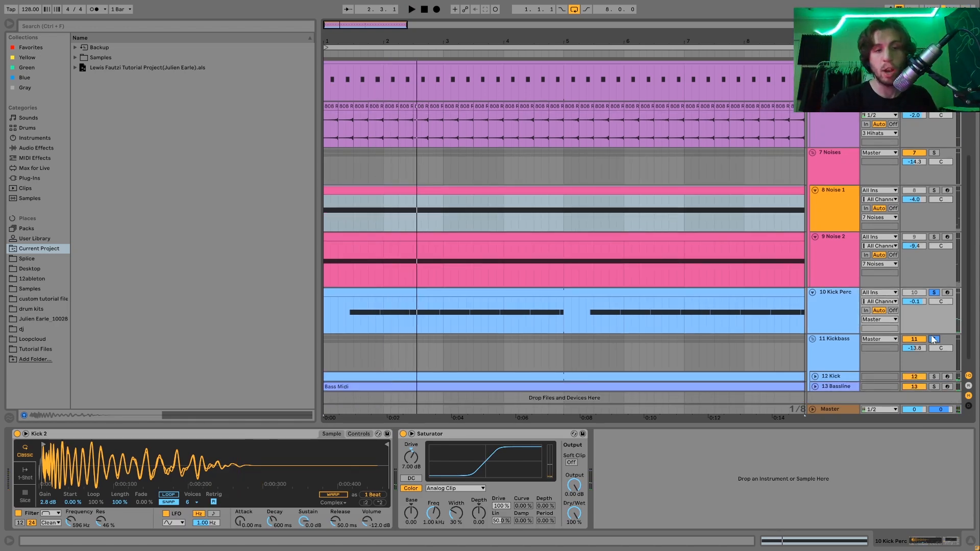
key("space")
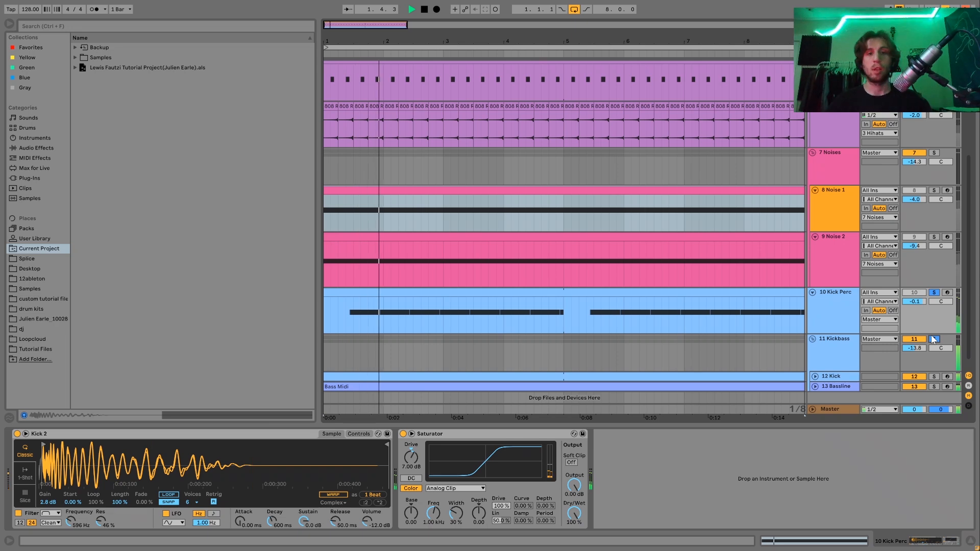
key("space")
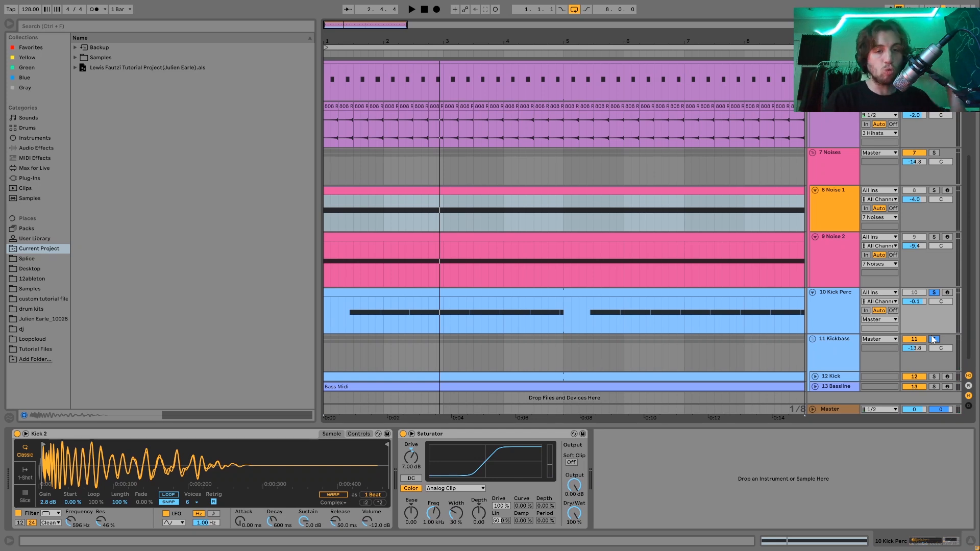
key("space")
key("space")
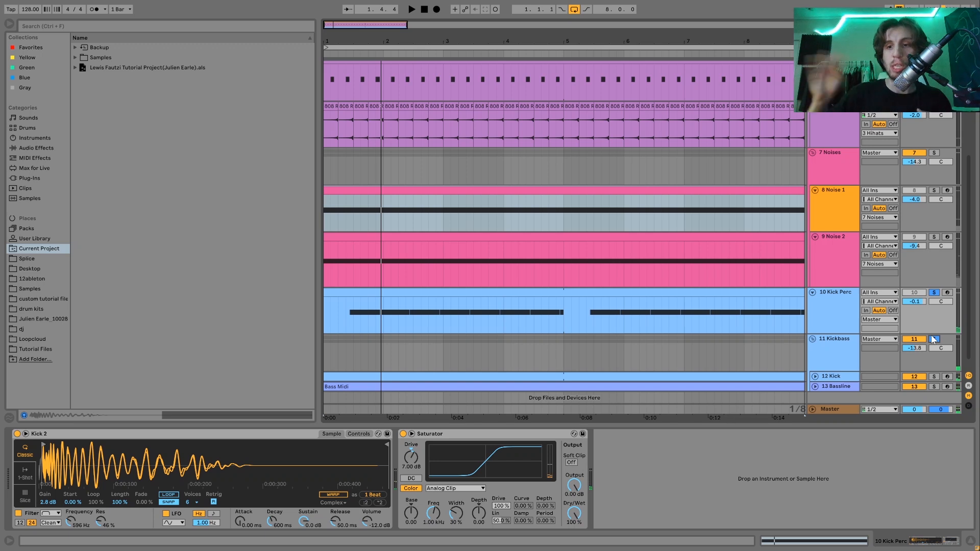
key("space")
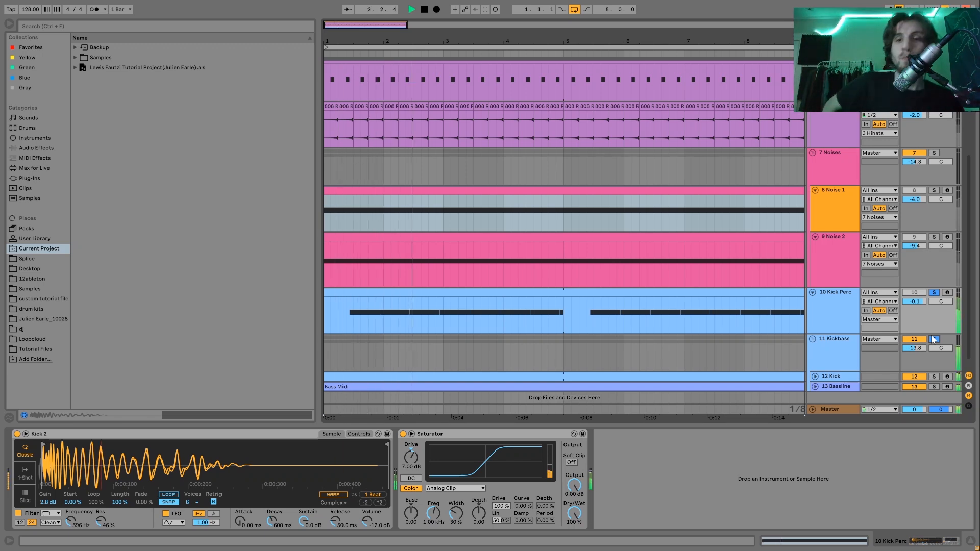
left_click(932, 340)
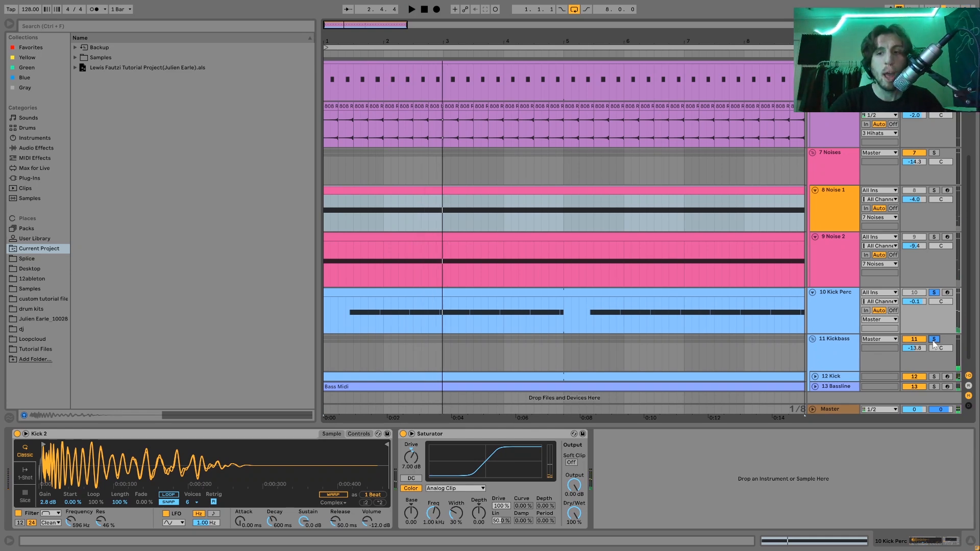
left_click(934, 292)
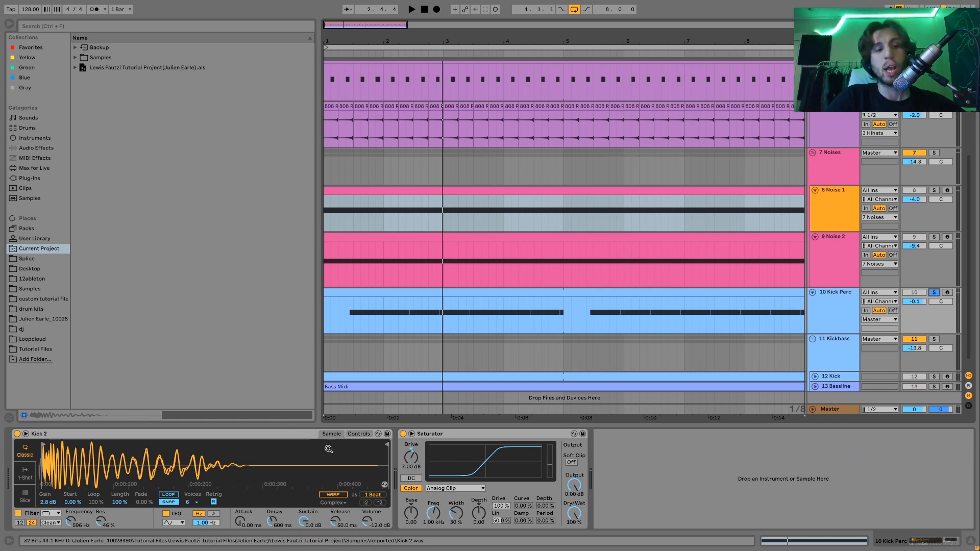
- Show the controls of Kick Perc's Kick 2 sampler and compare its sound with the filter switched off and on again
left_click(358, 434)
key("space")
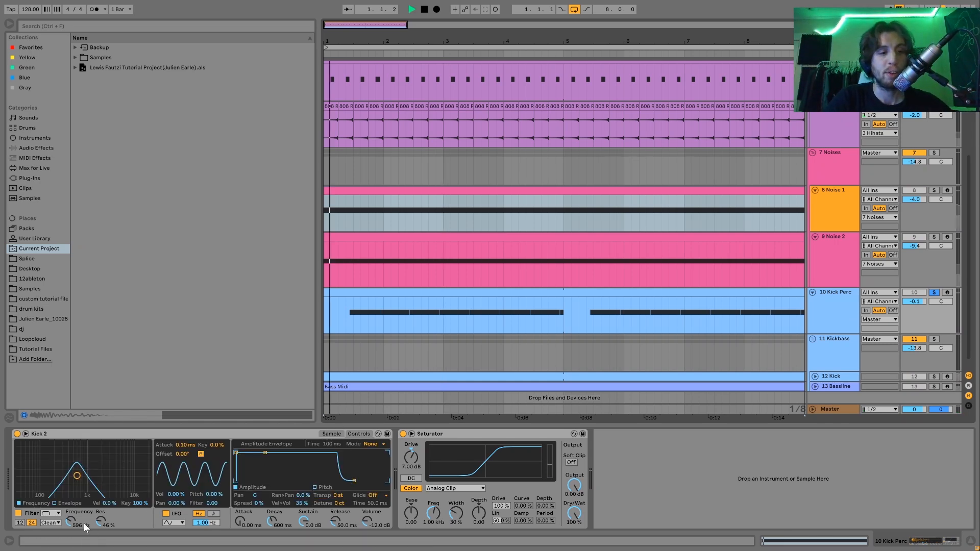
left_click(19, 513)
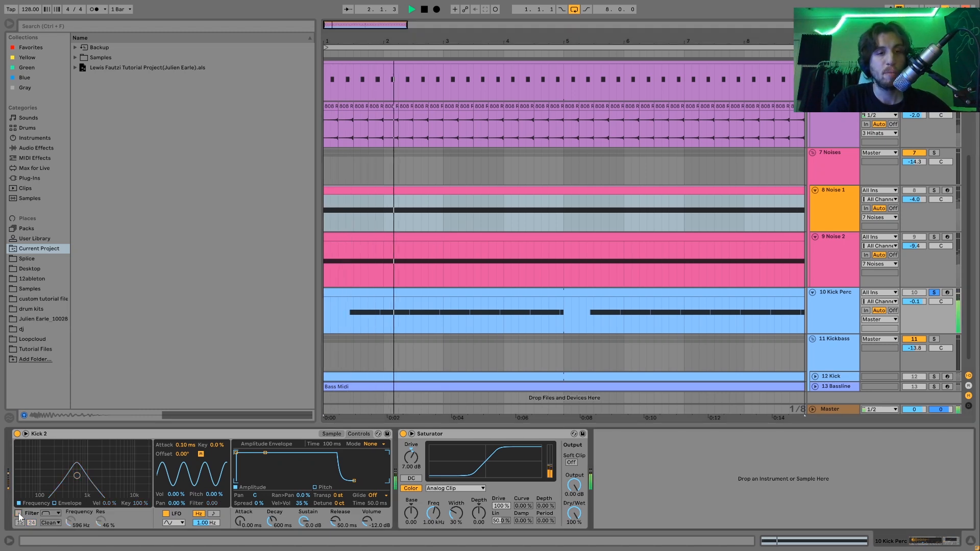
left_click(19, 513)
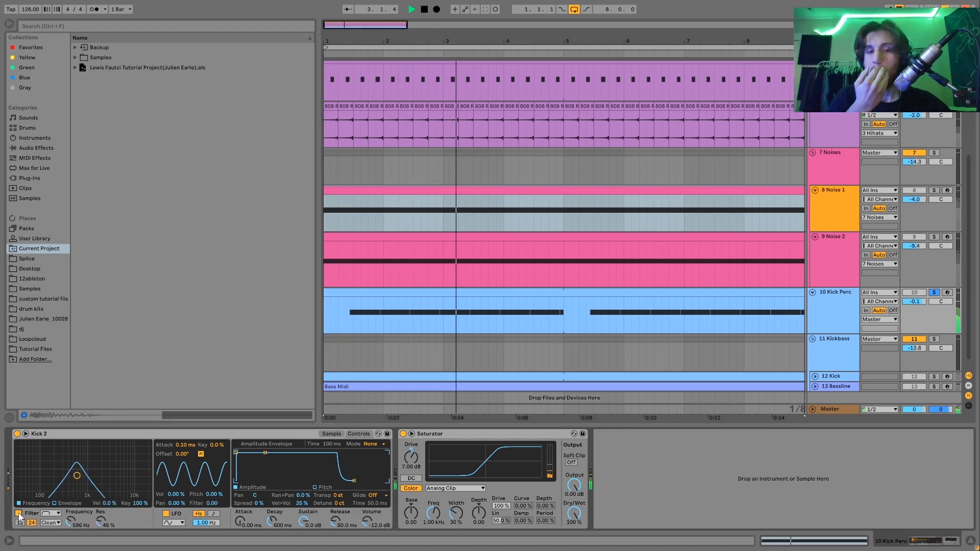
key("space")
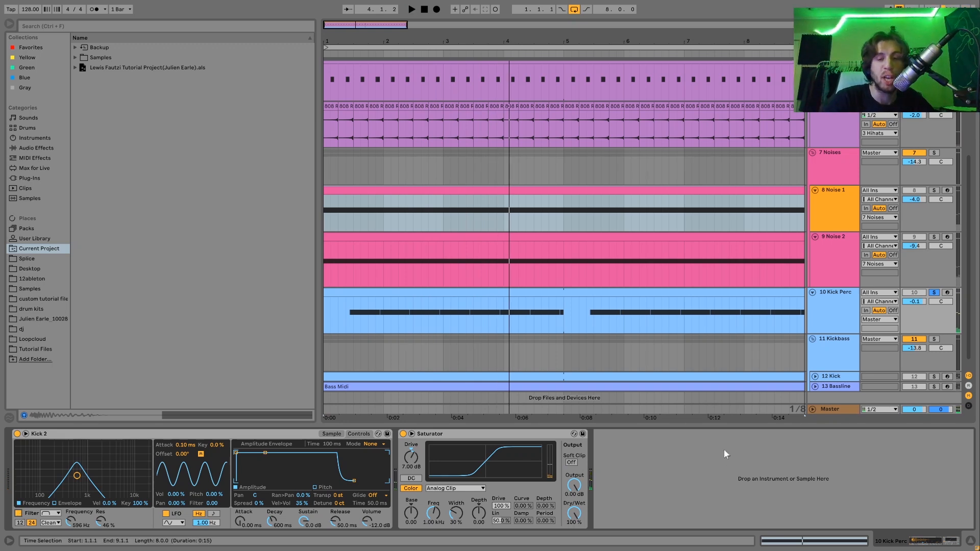
- Unsolo the Kick Perc track and play its clip together with the full mix
left_click(935, 293)
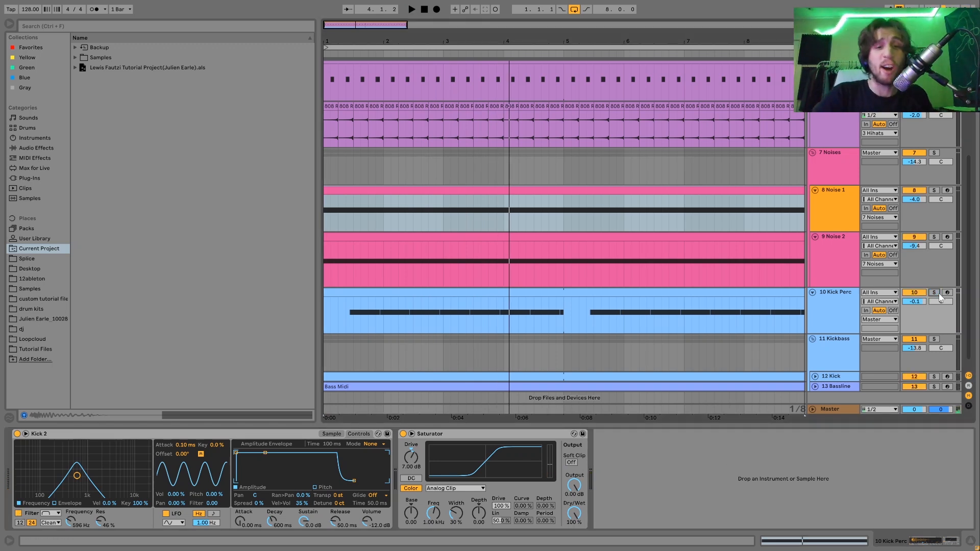
left_click(697, 290)
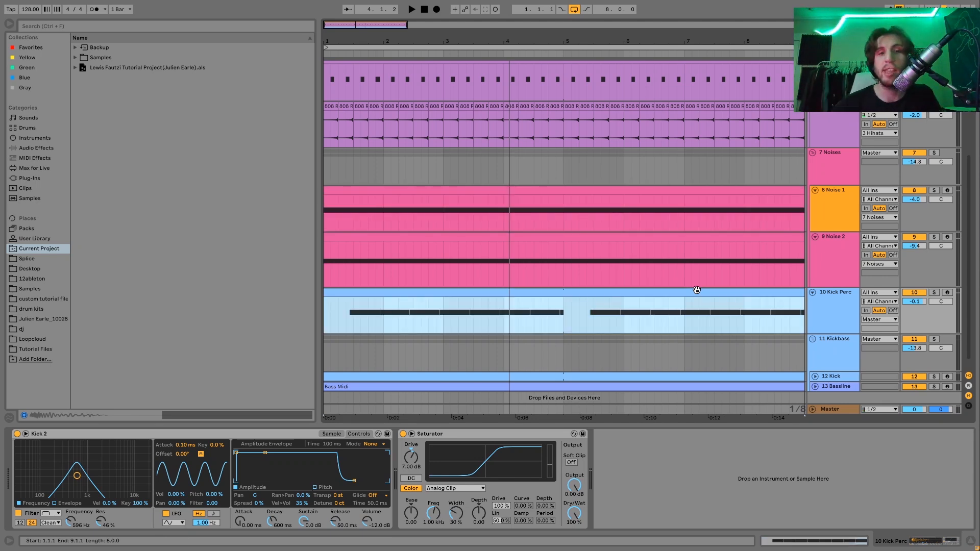
key("space")
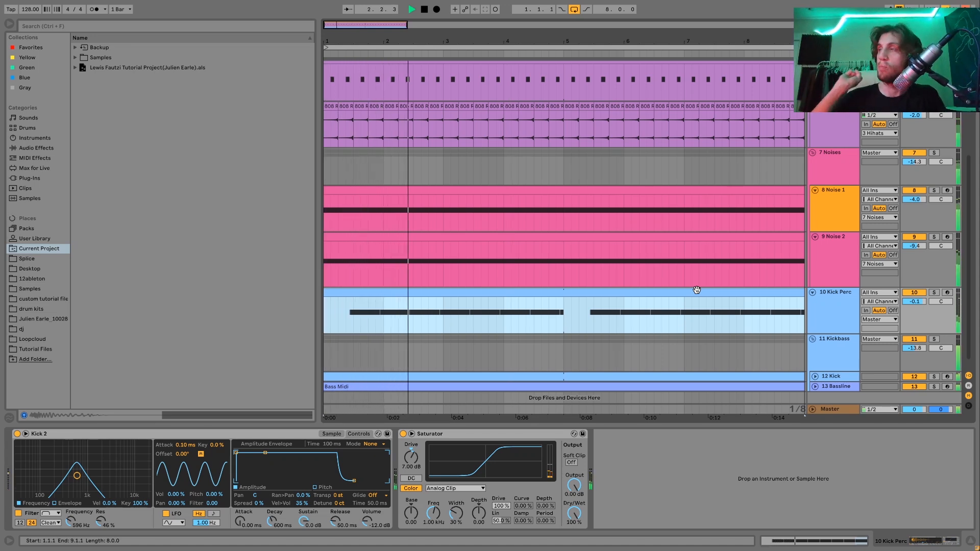
key("space")
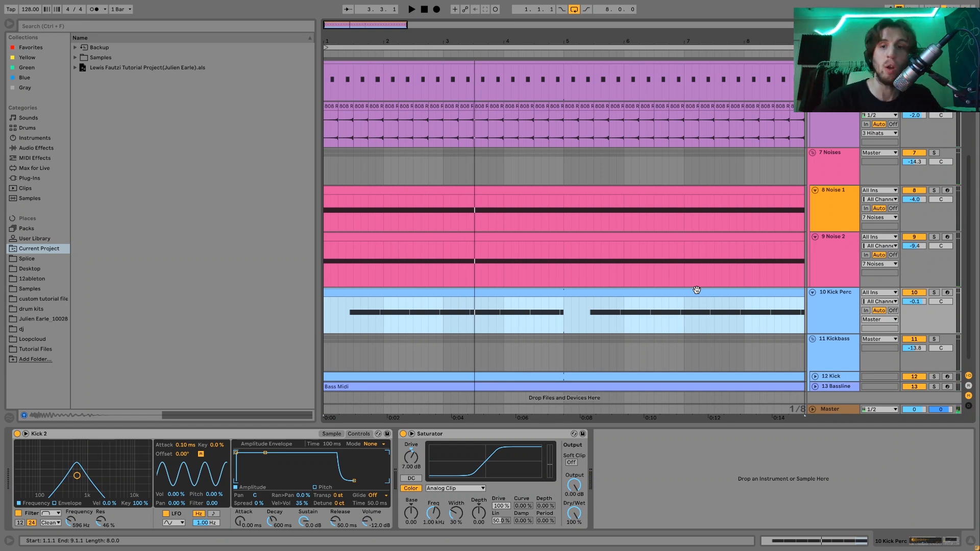
- Solo the Kick track, unfold it, and play it with its devices shown
scroll(696, 290, "down", 1)
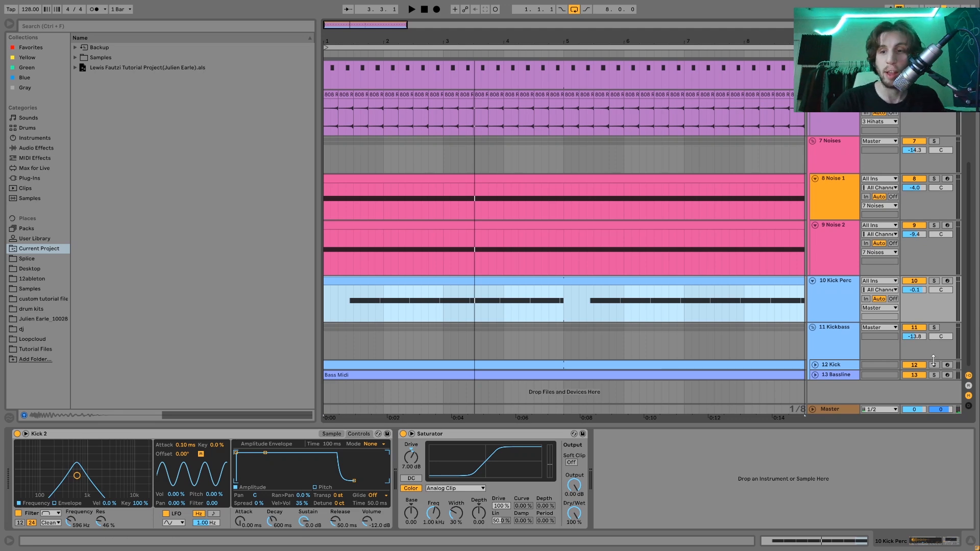
left_click(934, 365)
key("space")
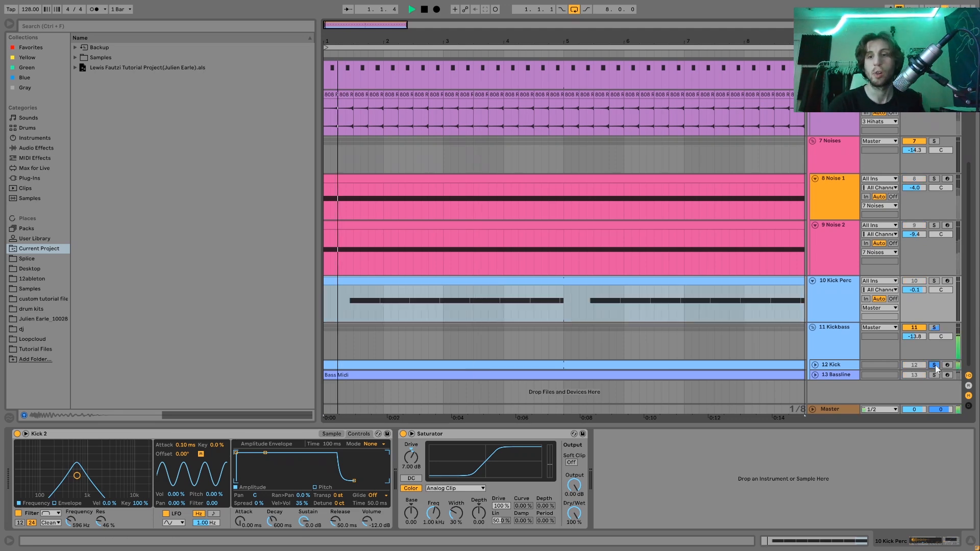
double_click(838, 365)
scroll(838, 366, "down", 3)
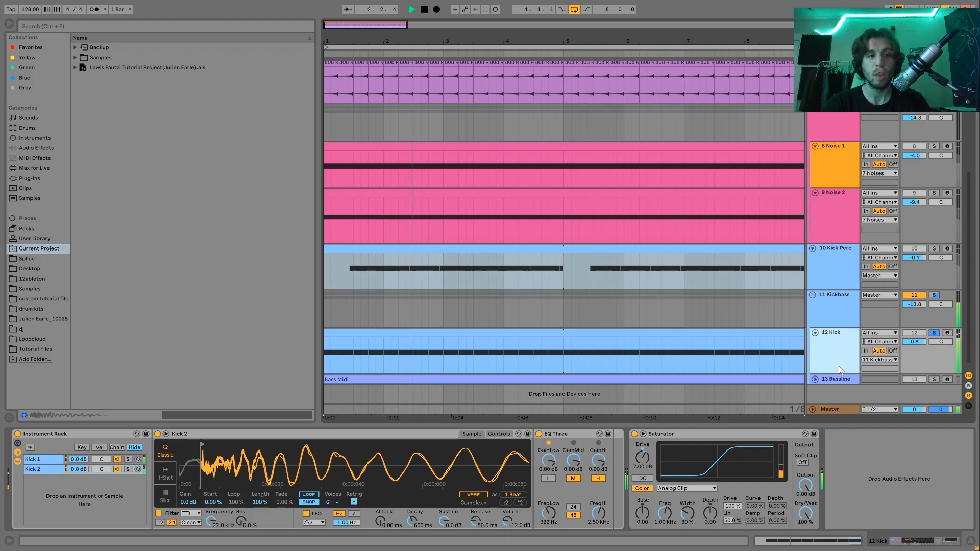
key("space")
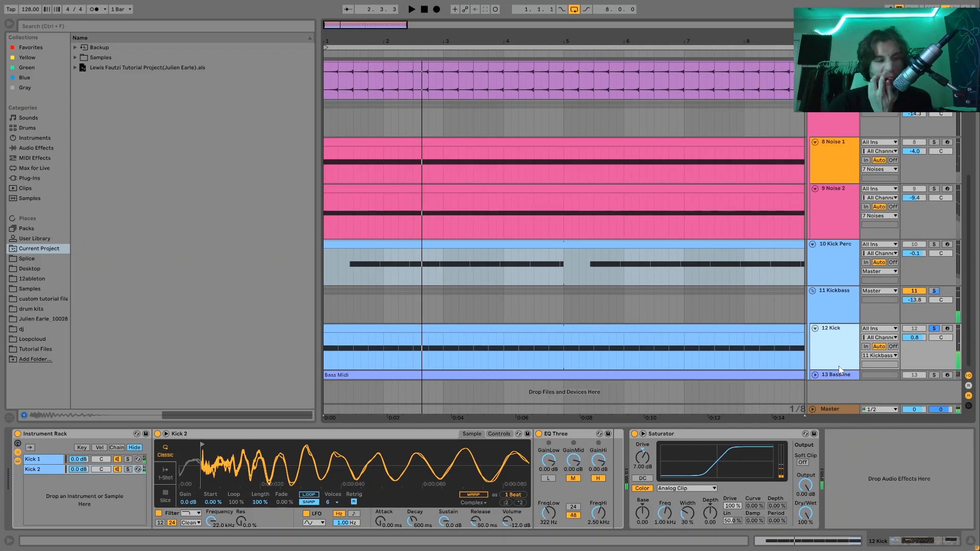
- Solo the Kick 1 chain in the Instrument Rack and compare its sound with EQ Three switched off and on again
left_click(128, 459)
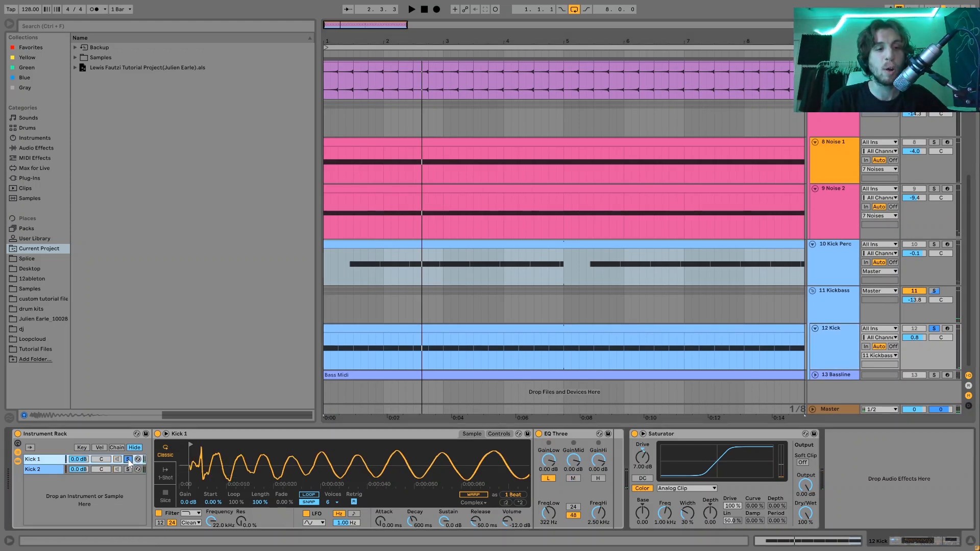
left_click(538, 433)
key("space")
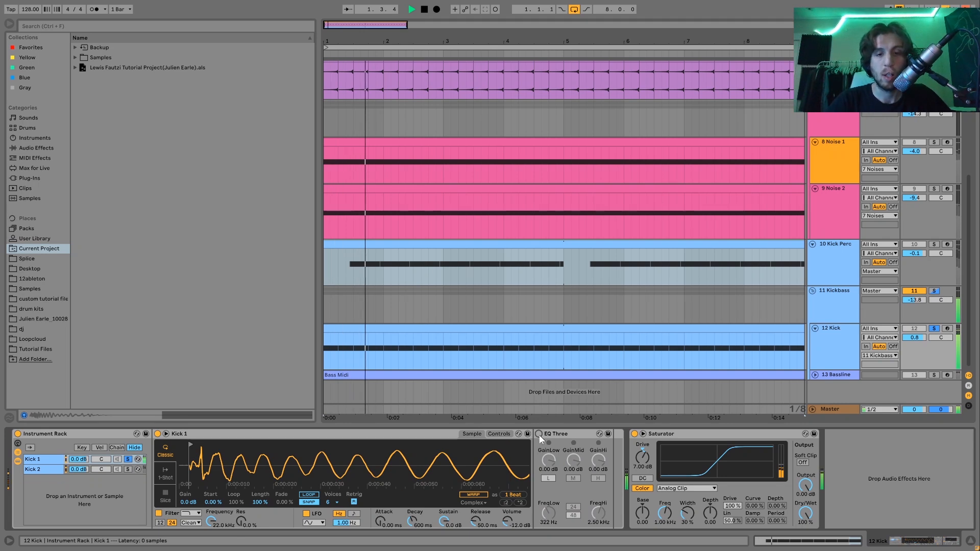
left_click(538, 434)
key("space")
key("space")
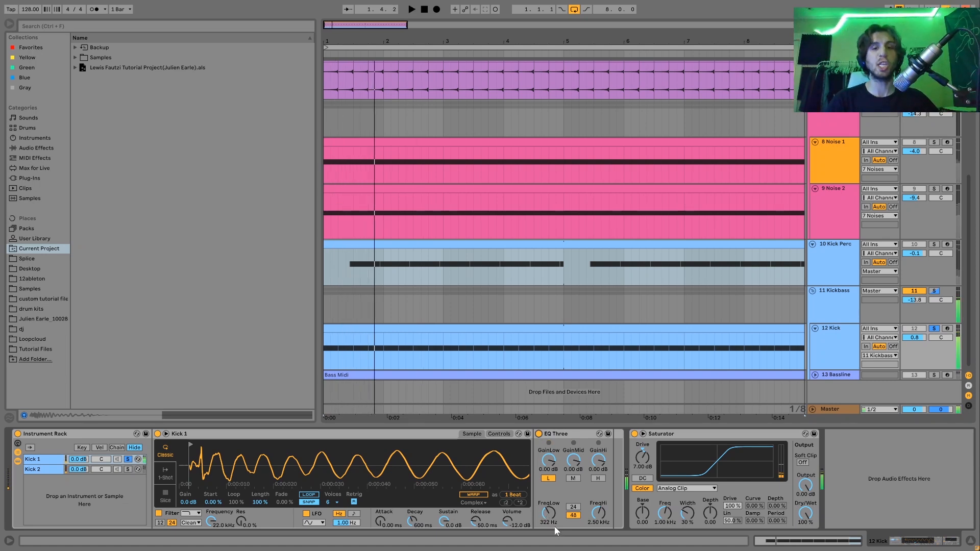
- Solo the rack's Kick 2 chain, show its whole waveform, and compare its sound with EQ Three off and back on
left_click(127, 469)
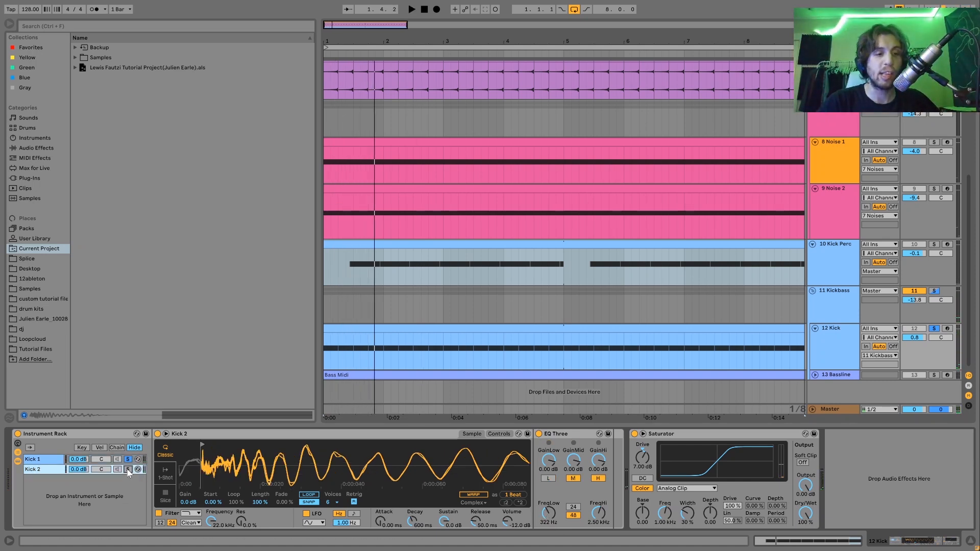
left_click(537, 433)
left_click_drag(226, 463, 226, 433)
key("space")
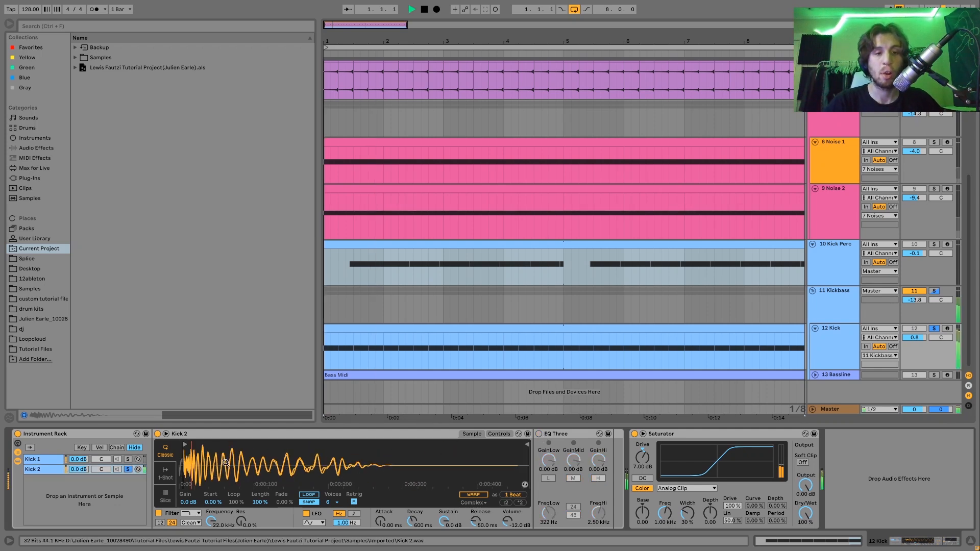
left_click(538, 434)
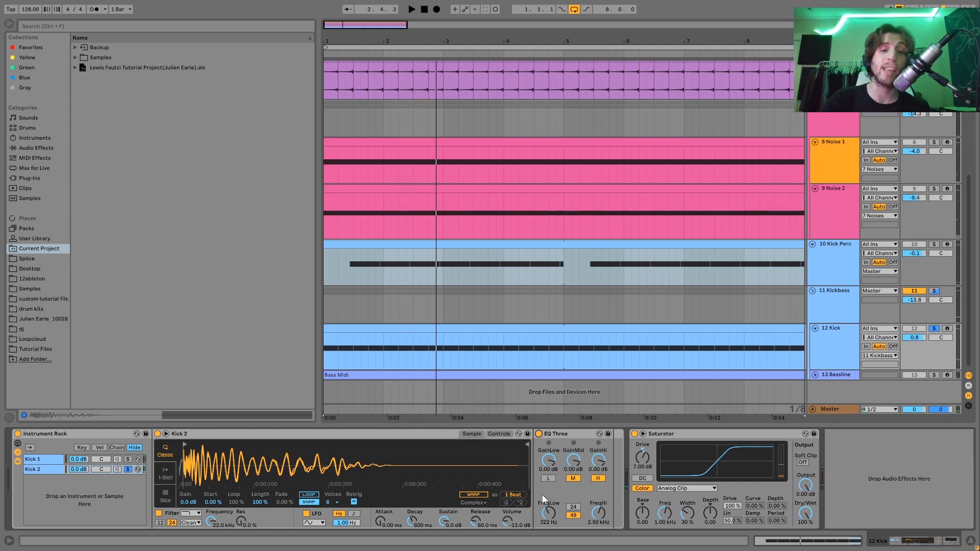
- Unsolo the Kick 2 chain, play both kick layers together, and show the Kick 1 sampler while replaying them
left_click(127, 469)
key("space")
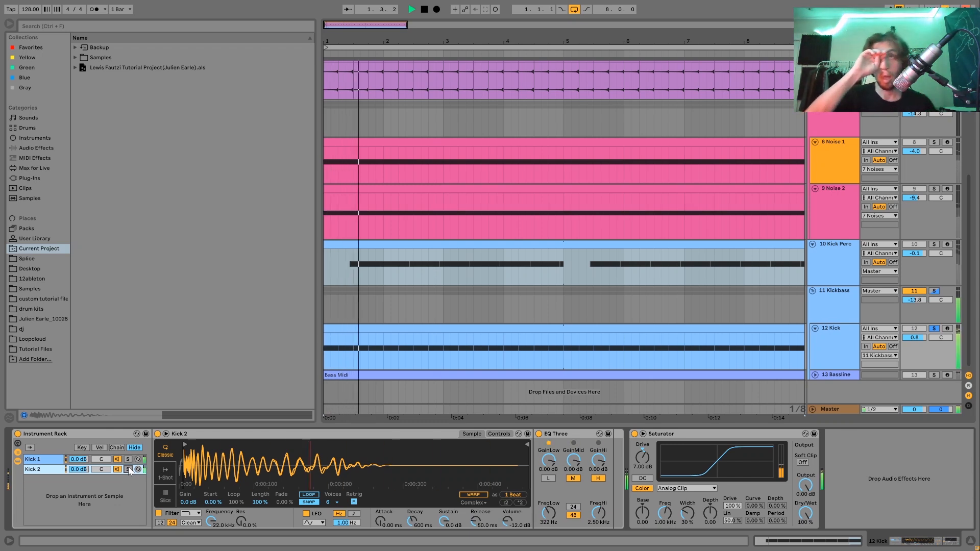
key("space")
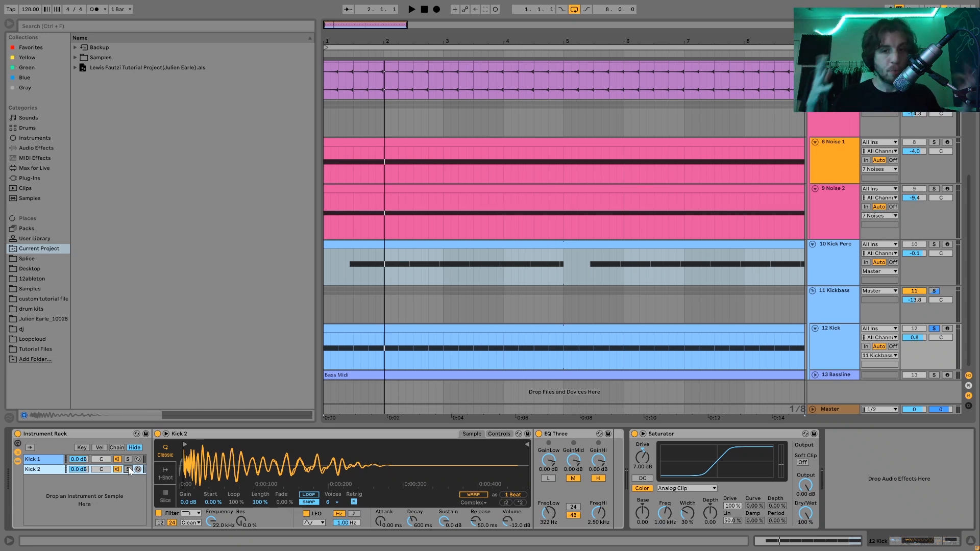
left_click(48, 461)
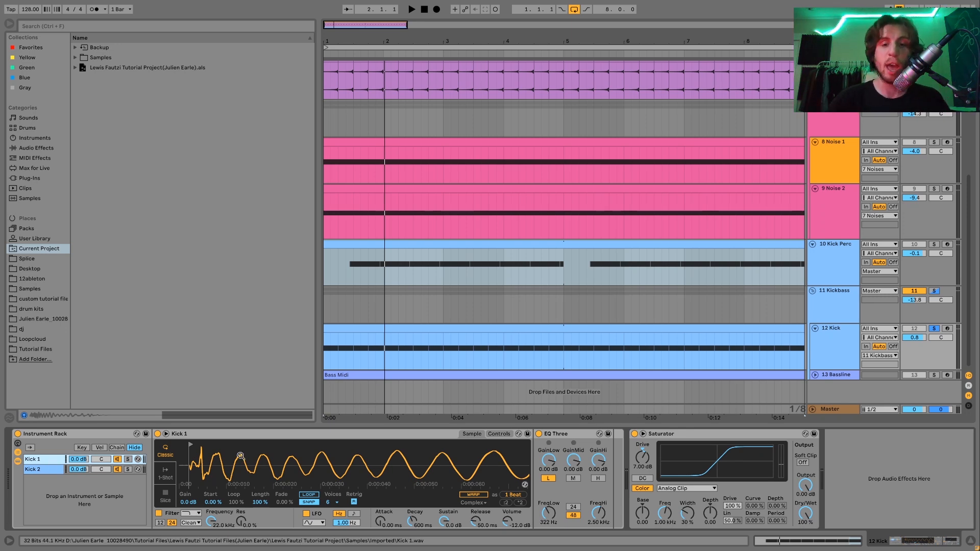
key("space")
key("space")
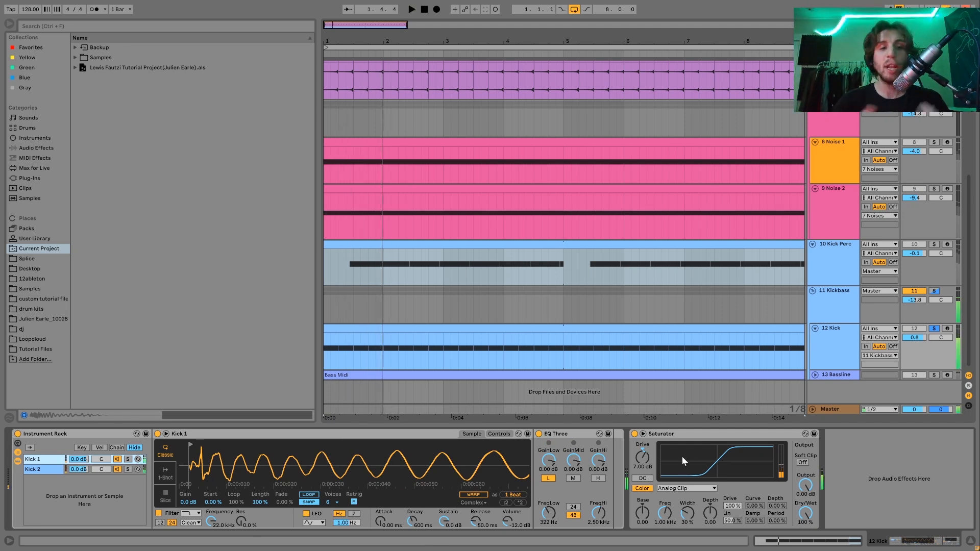
- Solo the Bassline track, play it with its devices shown, and unfold the track
left_click(936, 375)
left_click(843, 375)
key("space")
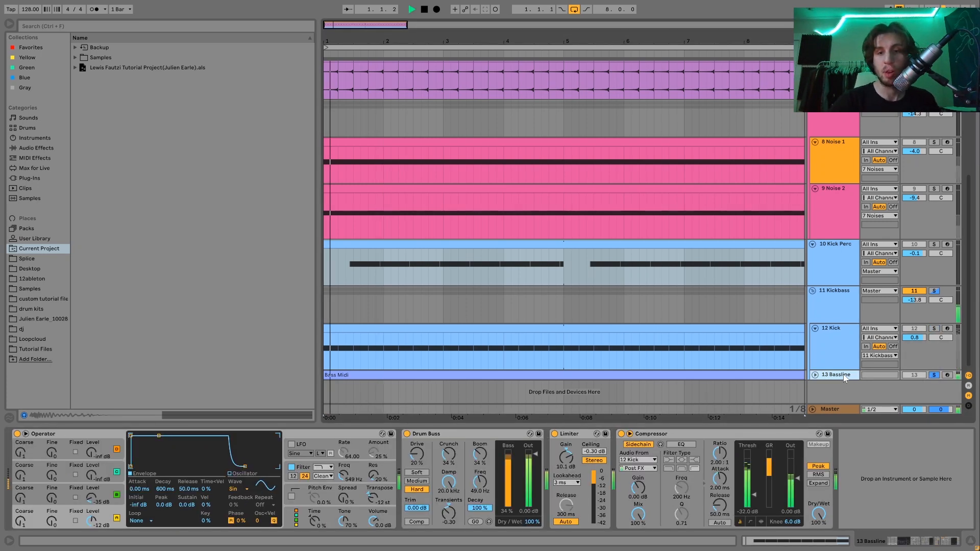
double_click(843, 375)
- Examine the notes of the Bass Midi clip and return to the Bassline track's devices
double_click(669, 363)
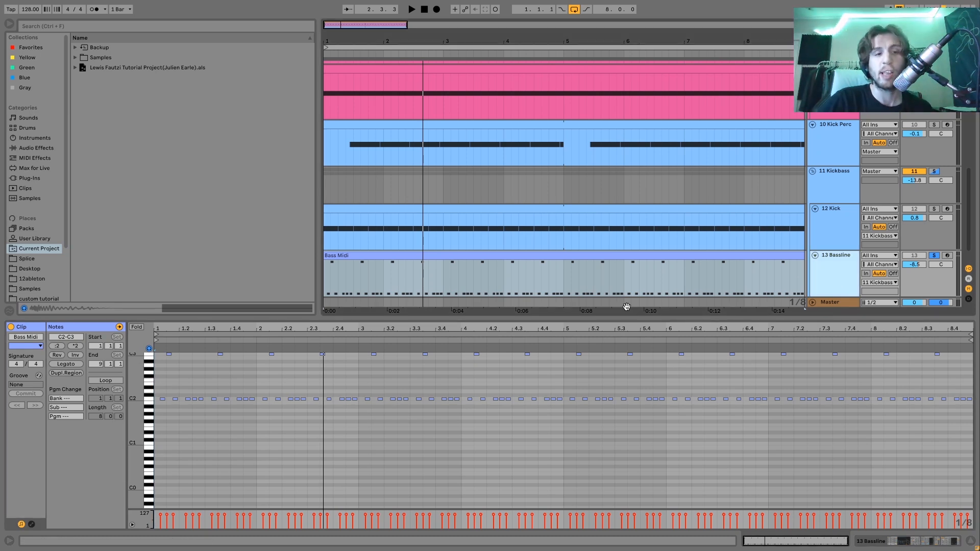
left_click(585, 255)
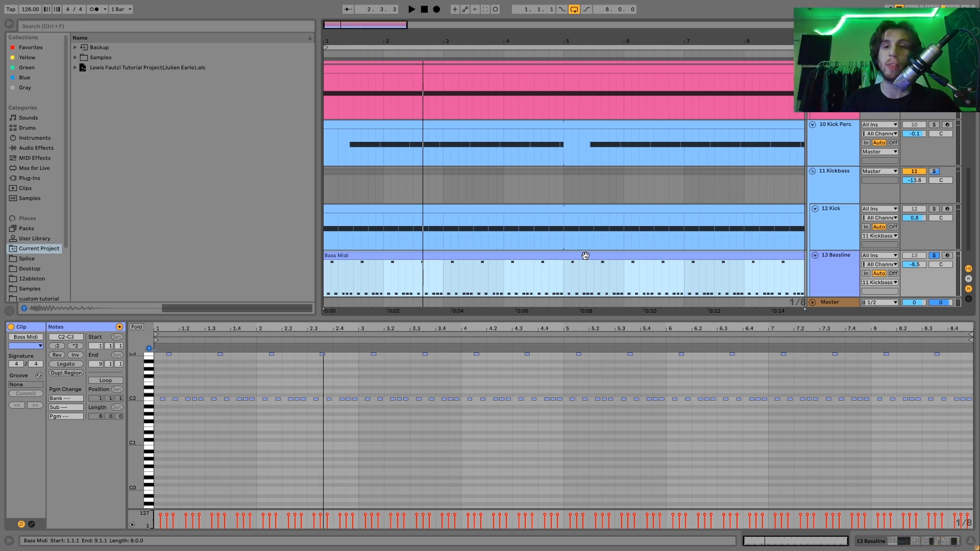
left_click(838, 271)
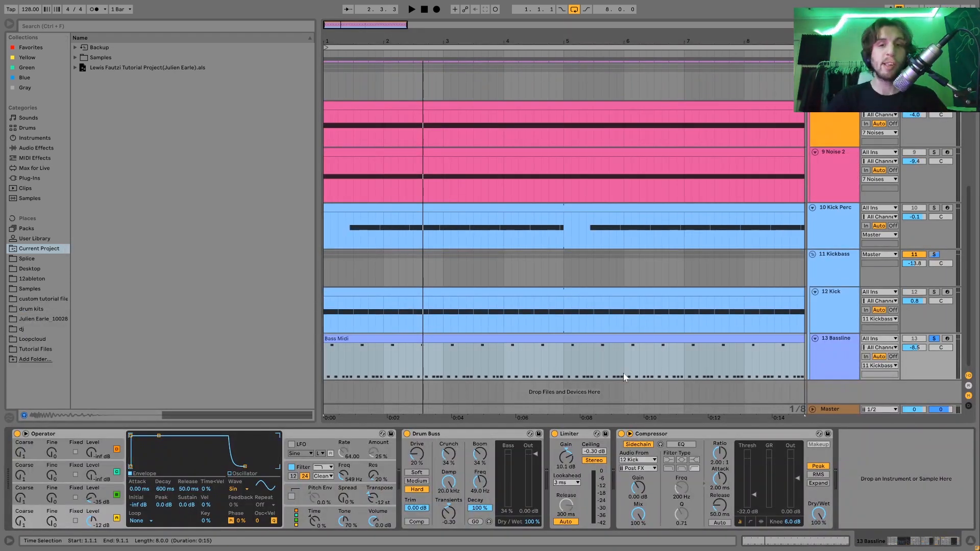
- Unsolo the Bassline within the Kickbass group and play the kick and bassline together
left_click(936, 255)
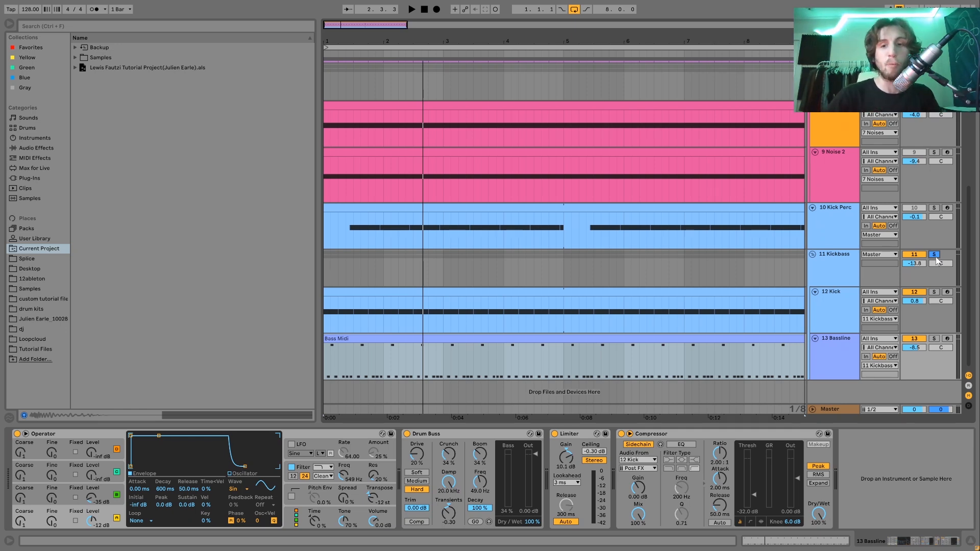
key("space")
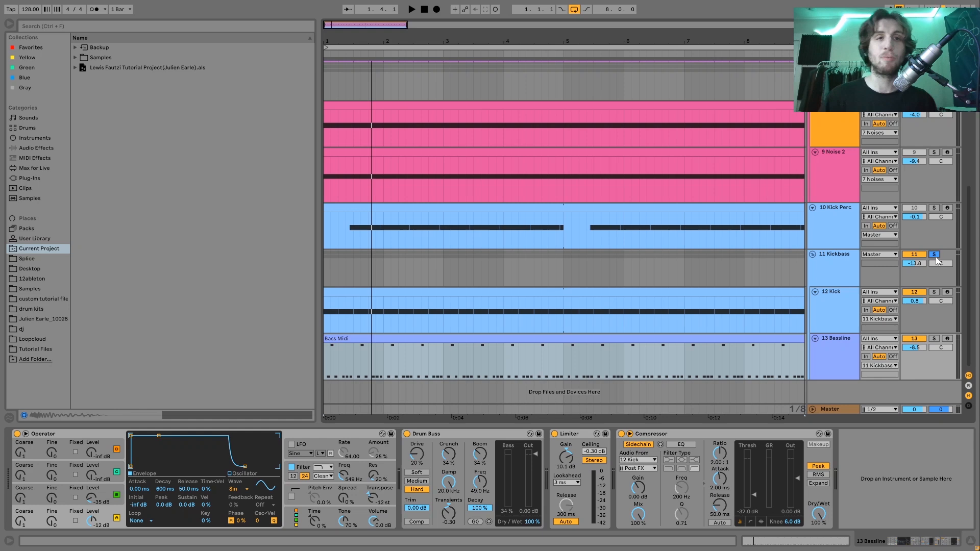
key("space")
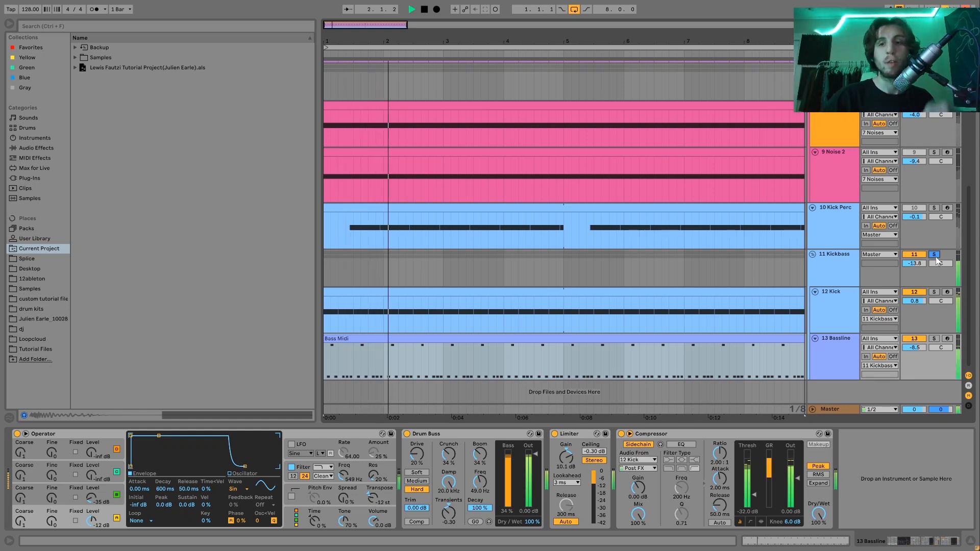
key("space")
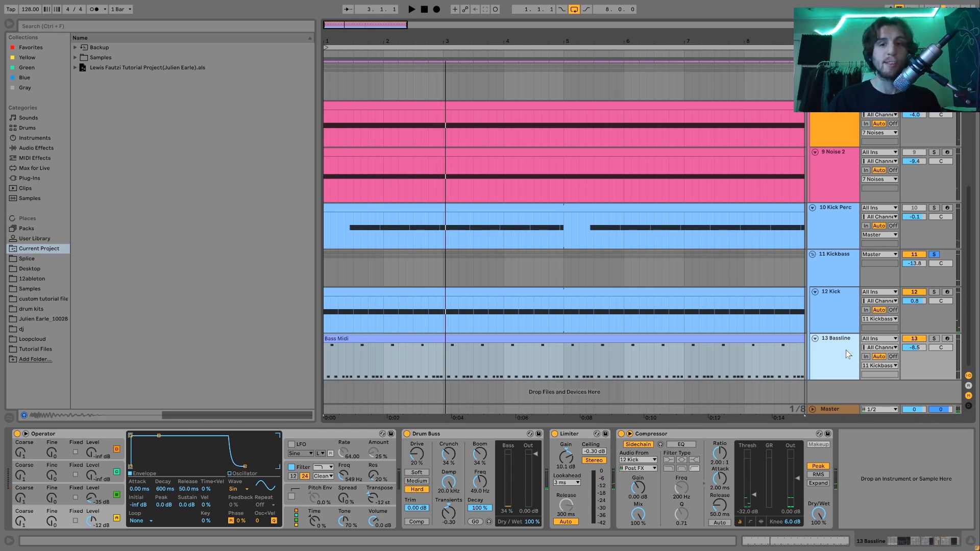
- Solo the Bassline and play it while examining Operator's oscillator B envelope, followed by its filter envelope
left_click(933, 338)
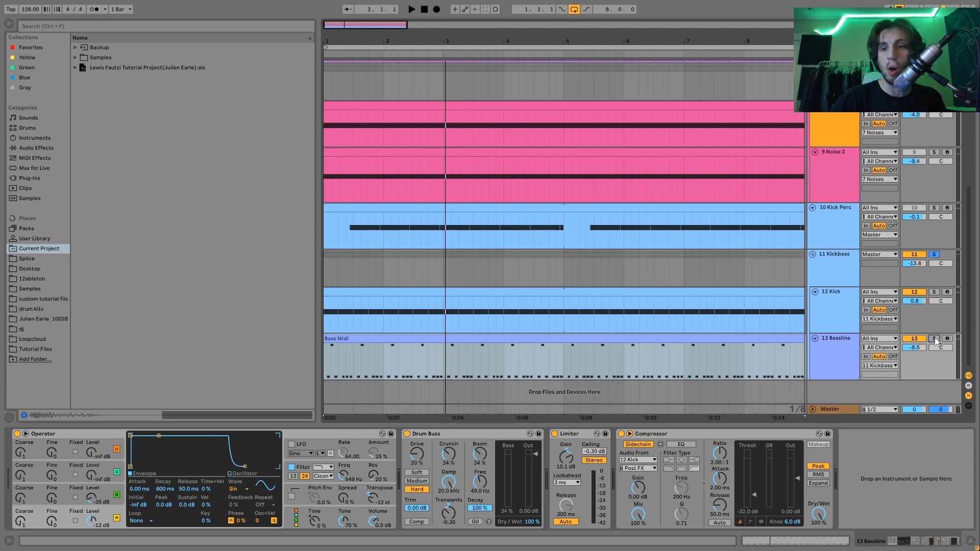
double_click(777, 337)
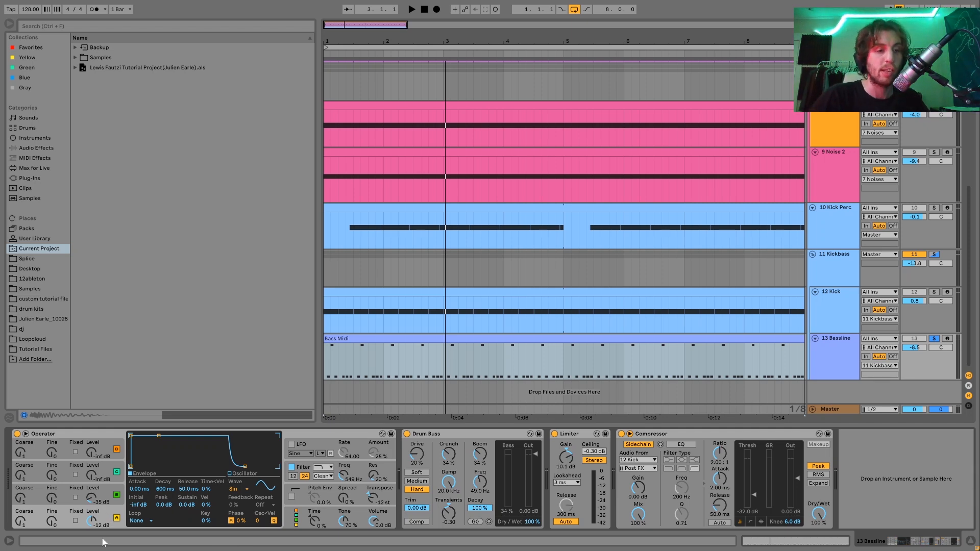
left_click(108, 497)
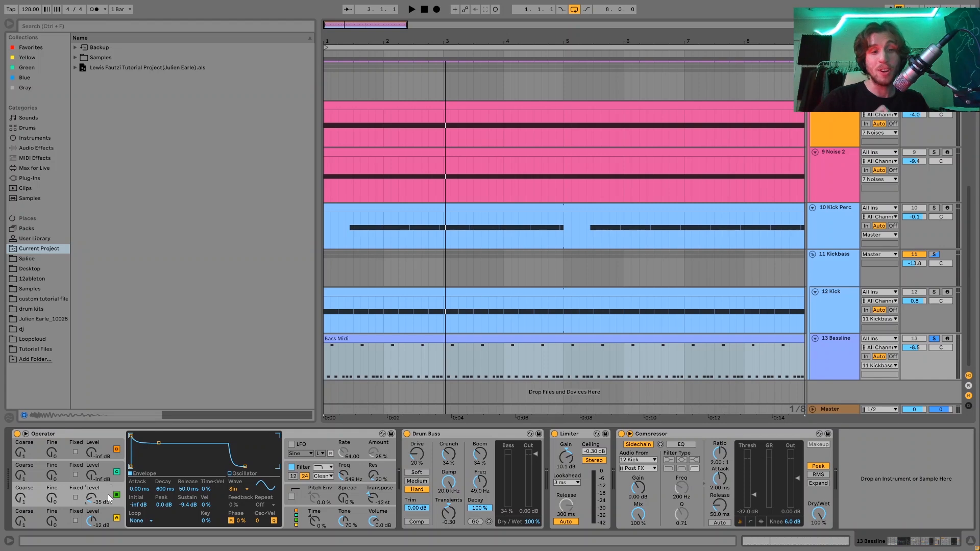
key("space")
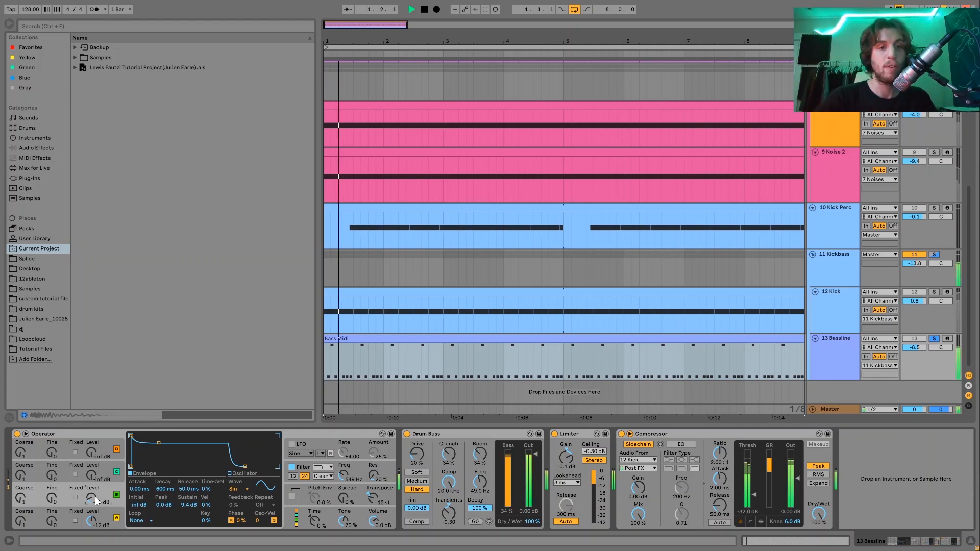
key("space")
left_click(306, 471)
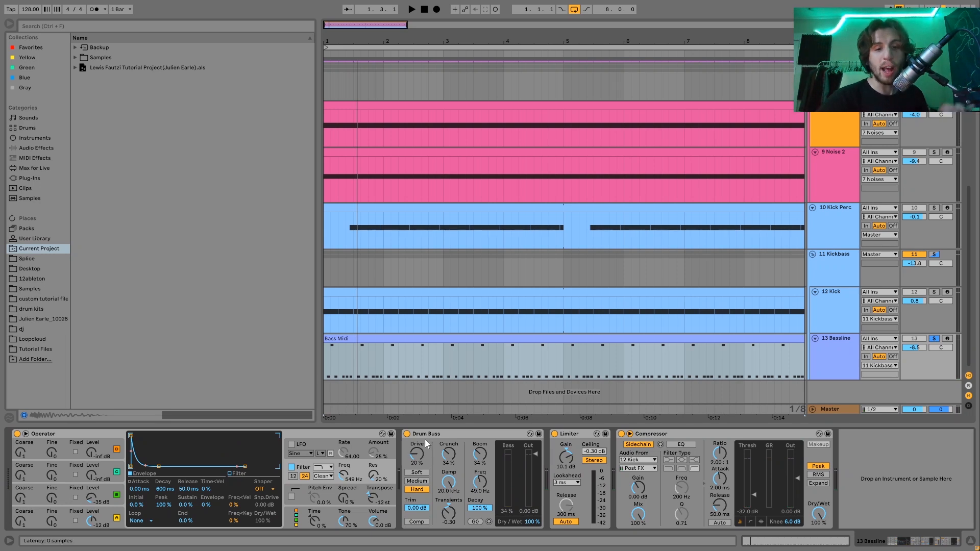
- Compare the Bassline's sound with the Limiter and Drum Buss switched off and on again
left_click(554, 434)
left_click(408, 434)
key("space")
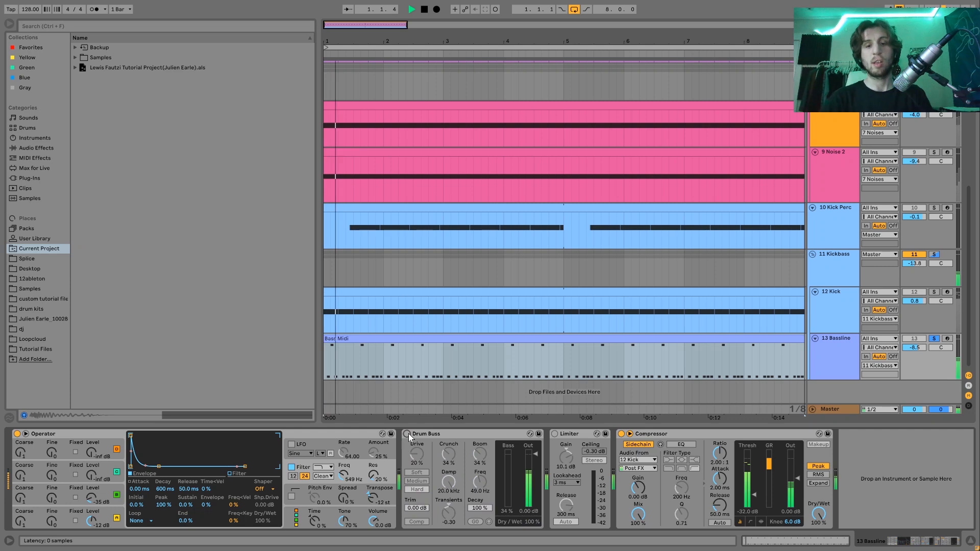
left_click(407, 434)
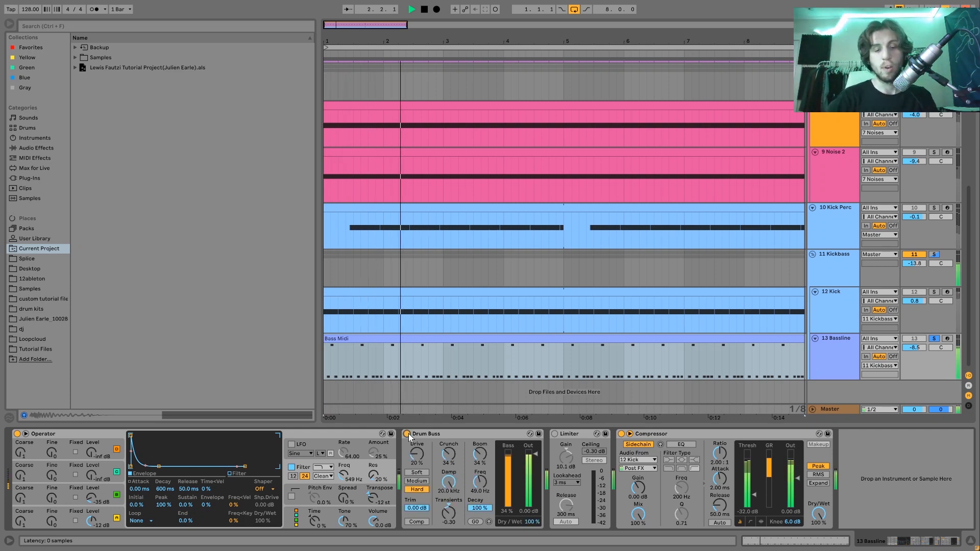
key("ctrl+z")
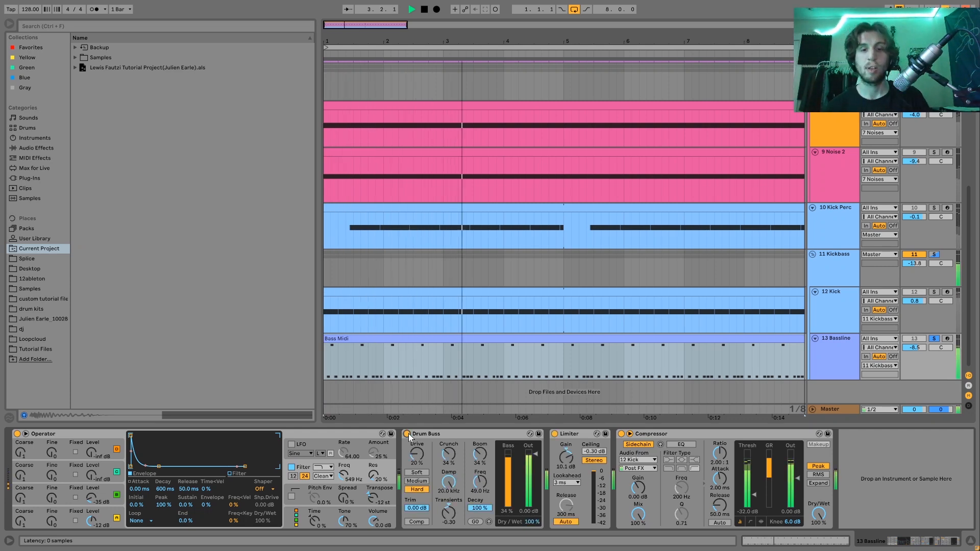
key("space")
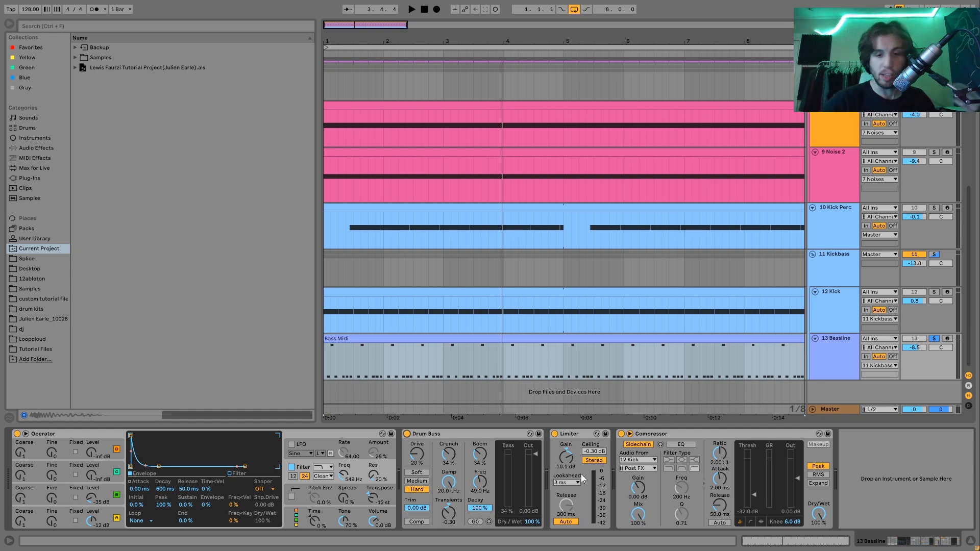
- Play the soloed Bassline from the loop start with all of its devices active
key("space")
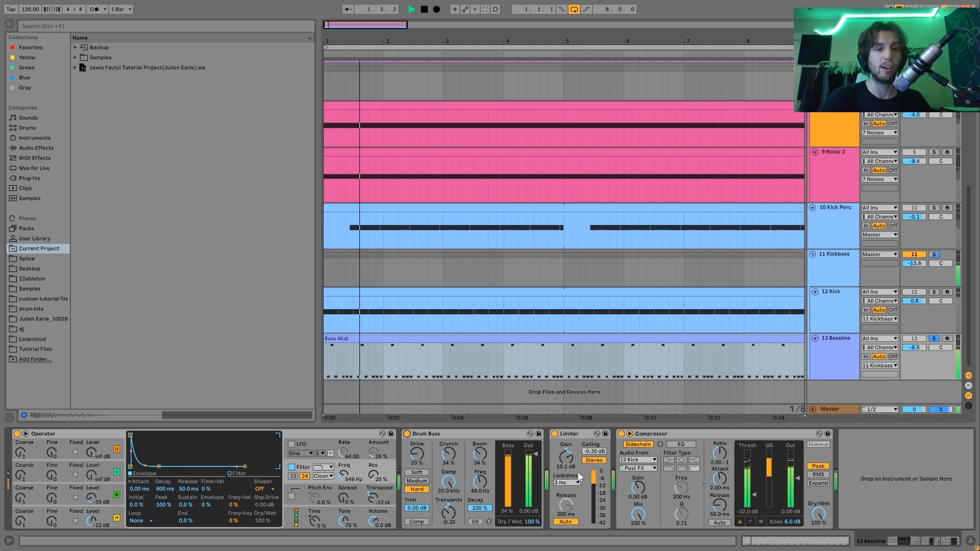
key("space")
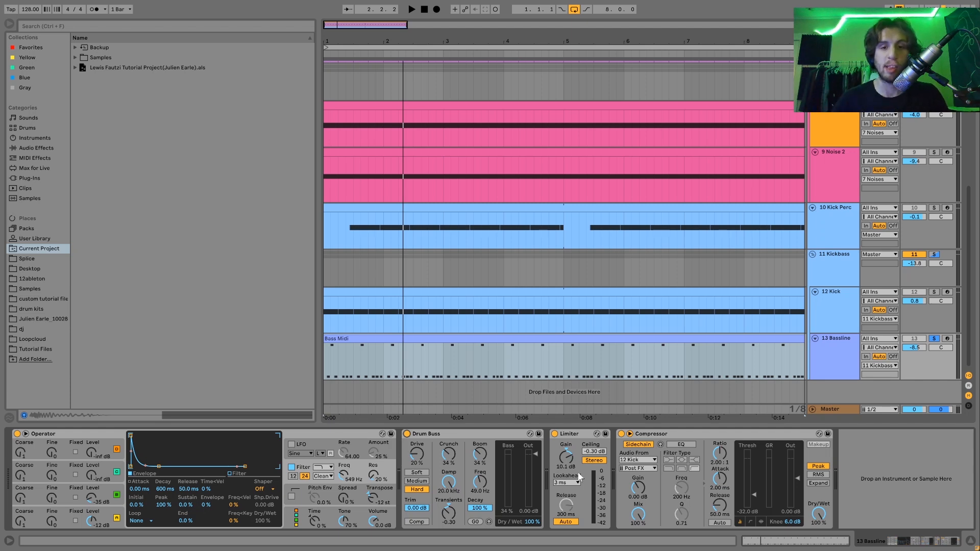
key("space")
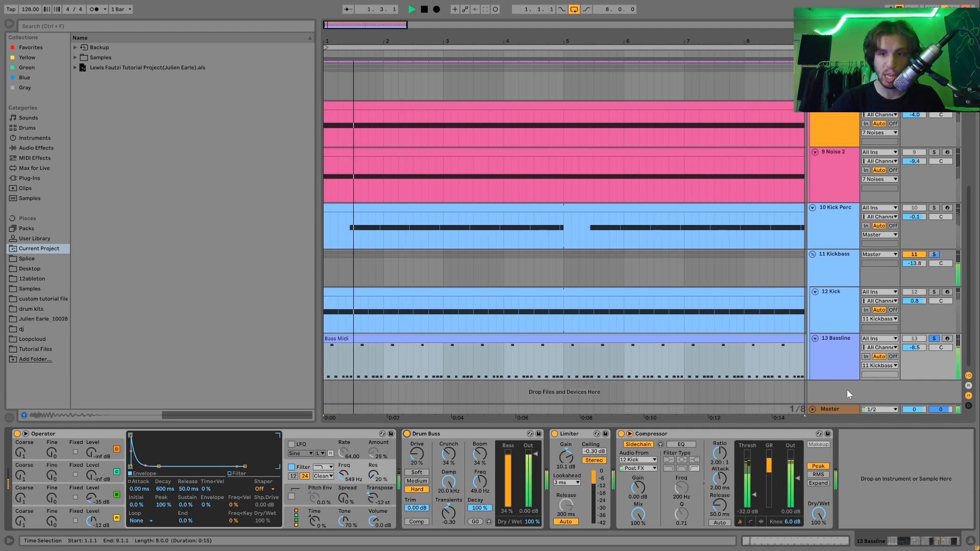
- Unsolo the Bassline and bring up the Kickbass group's devices while kick and bassline play together
left_click(933, 260)
left_click(841, 270)
key("space")
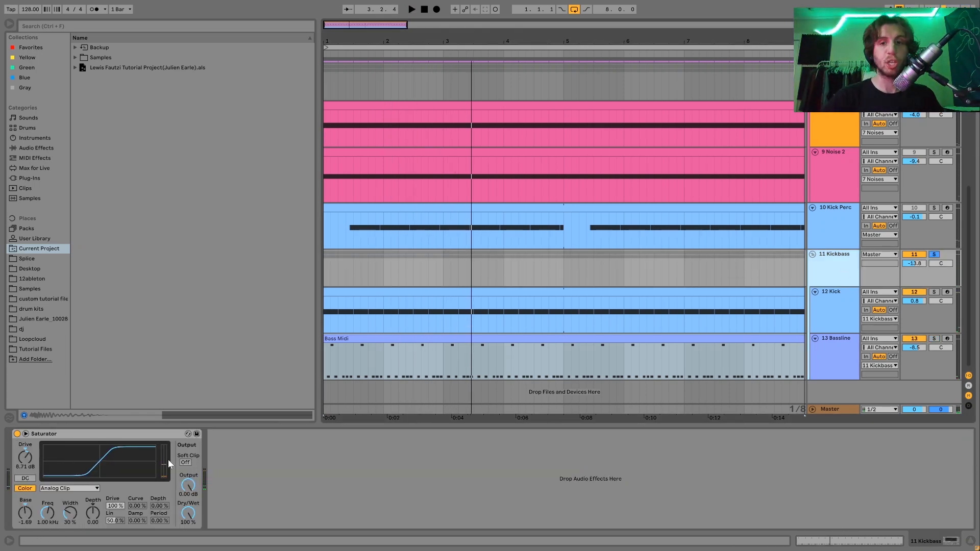
- Compare the Kickbass group's sound with its Saturator switched off and on again
left_click(17, 434)
key("space")
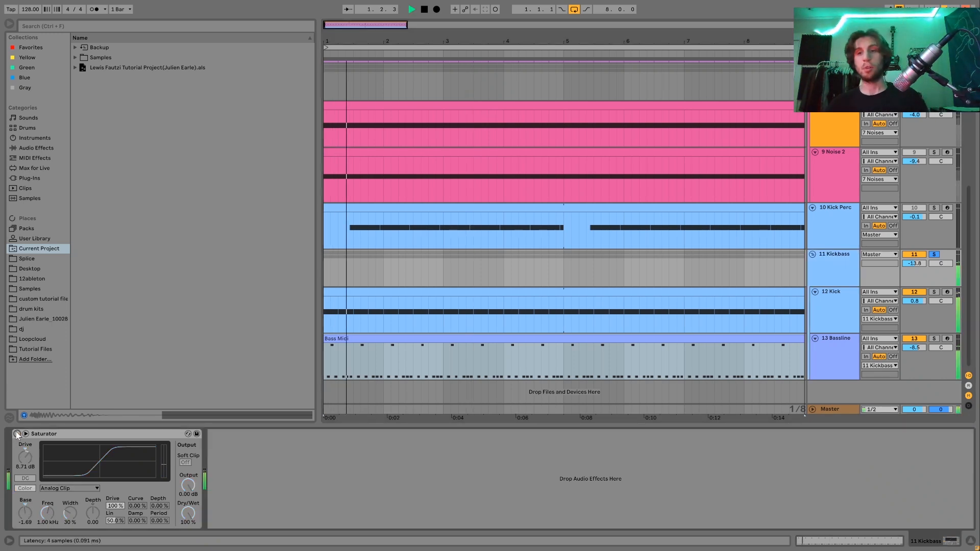
left_click(17, 433)
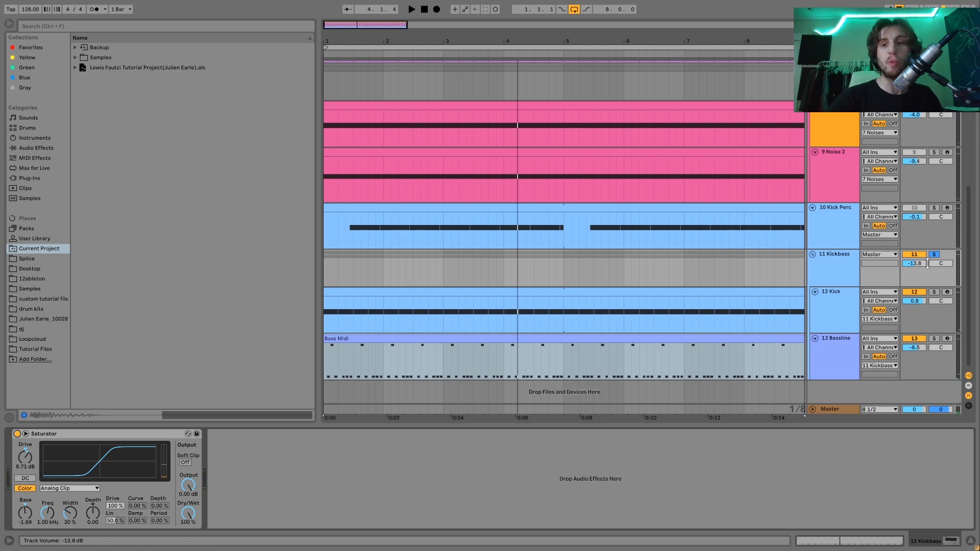
- Unsolo the Kickbass group and play the full mix with all tracks
left_click(934, 255)
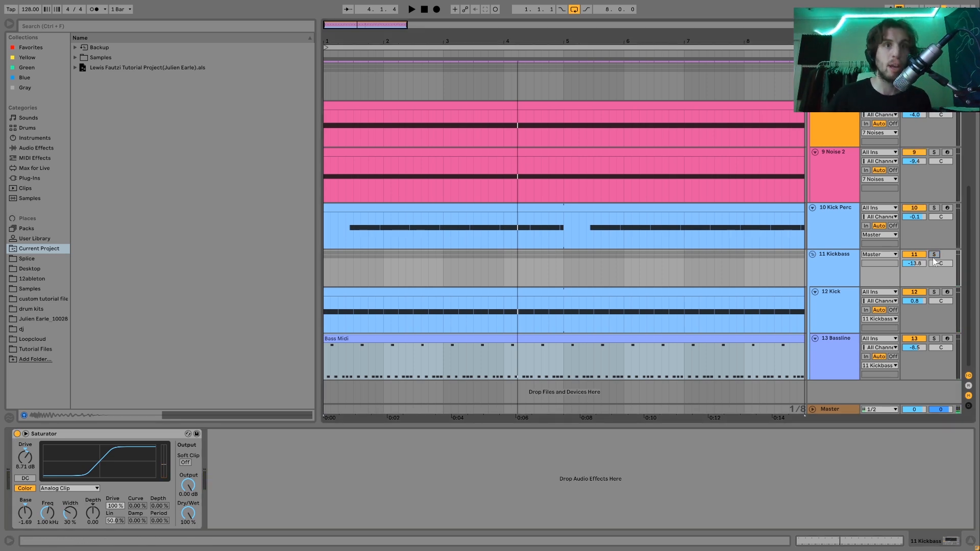
key("space")
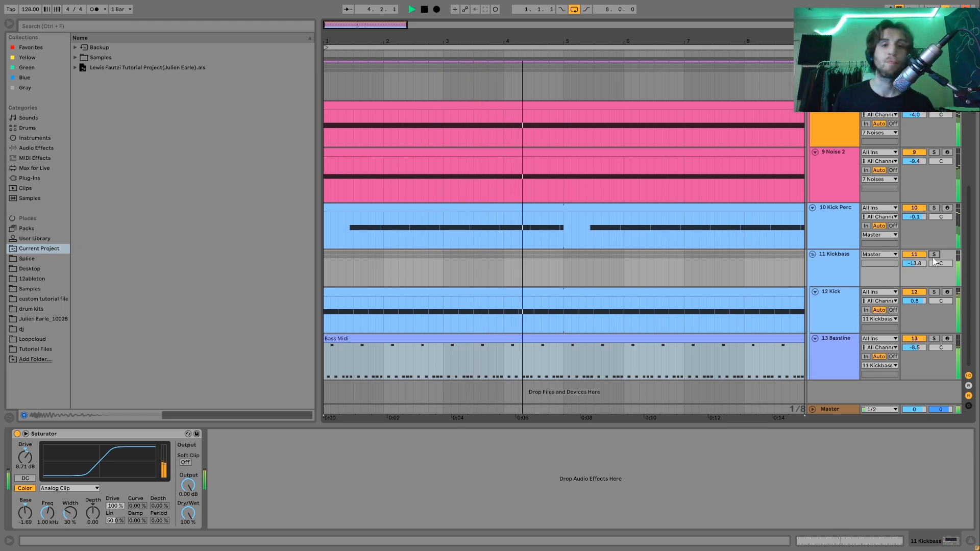
key("space")
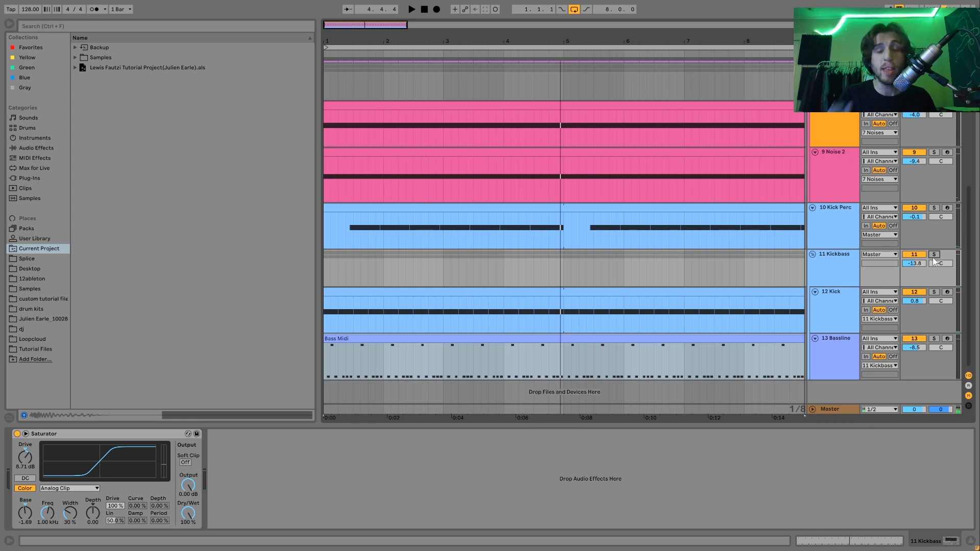
- Fold all groups and tracks in the arrangement, starting from the Hihats group
scroll(932, 257, "up", 10)
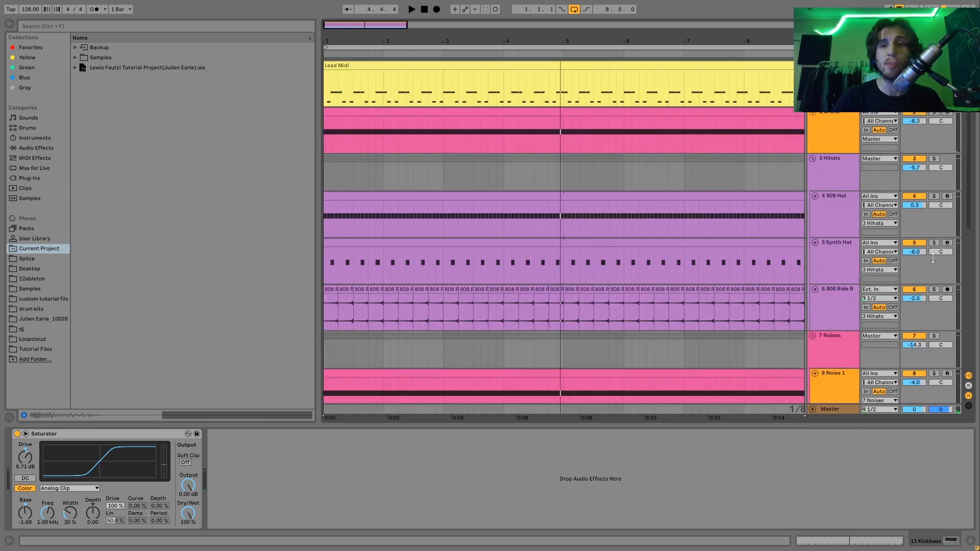
left_click(825, 185)
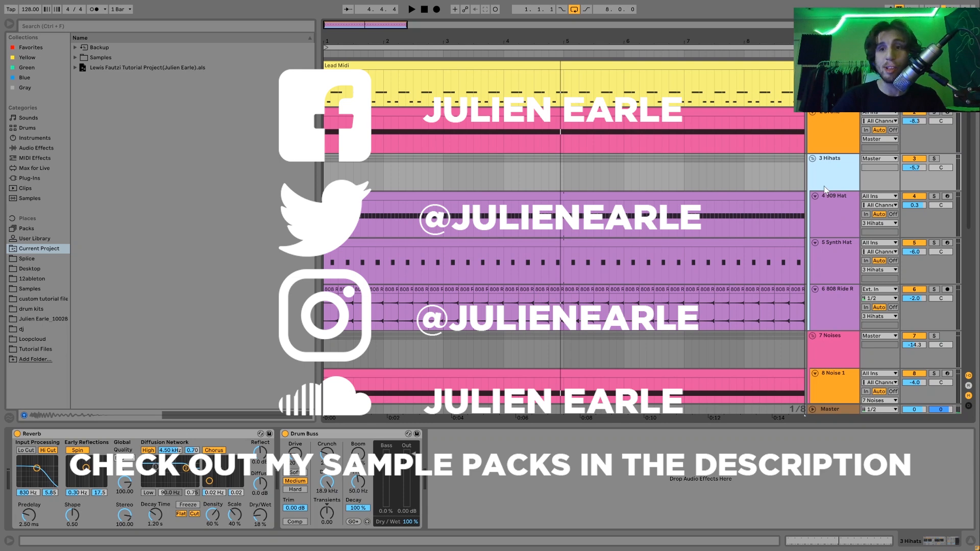
left_click(812, 159)
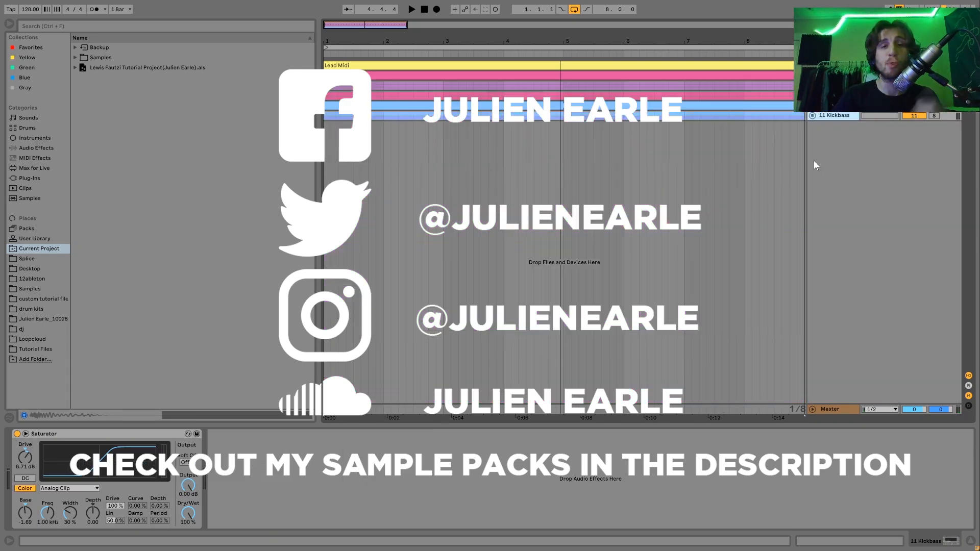